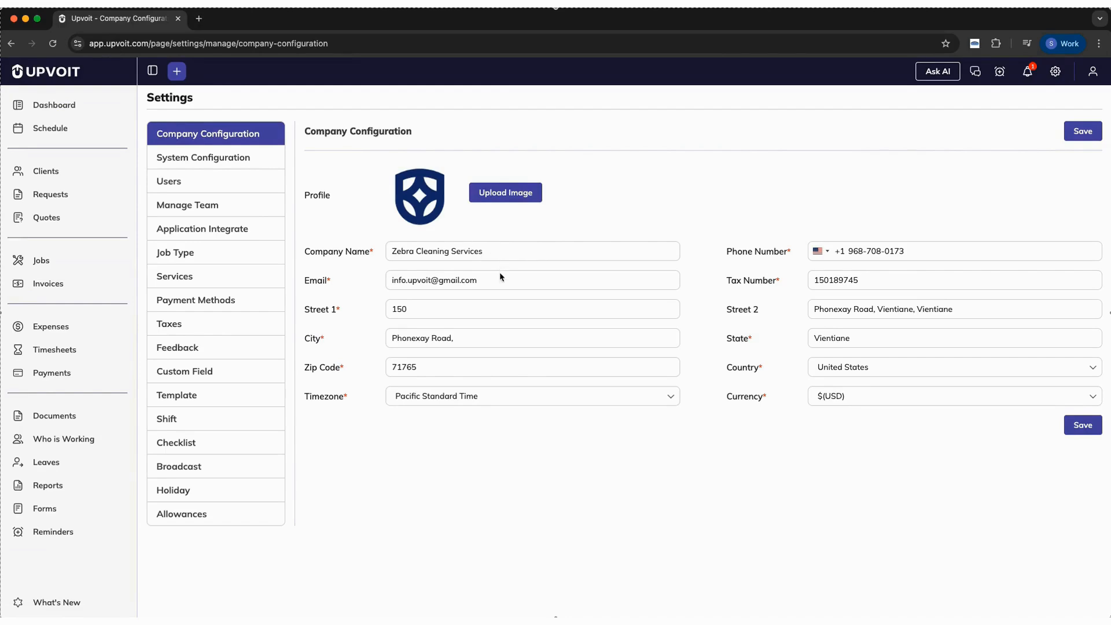
Step: View the available timezone and currency choices in the company configuration
left_click(523, 399)
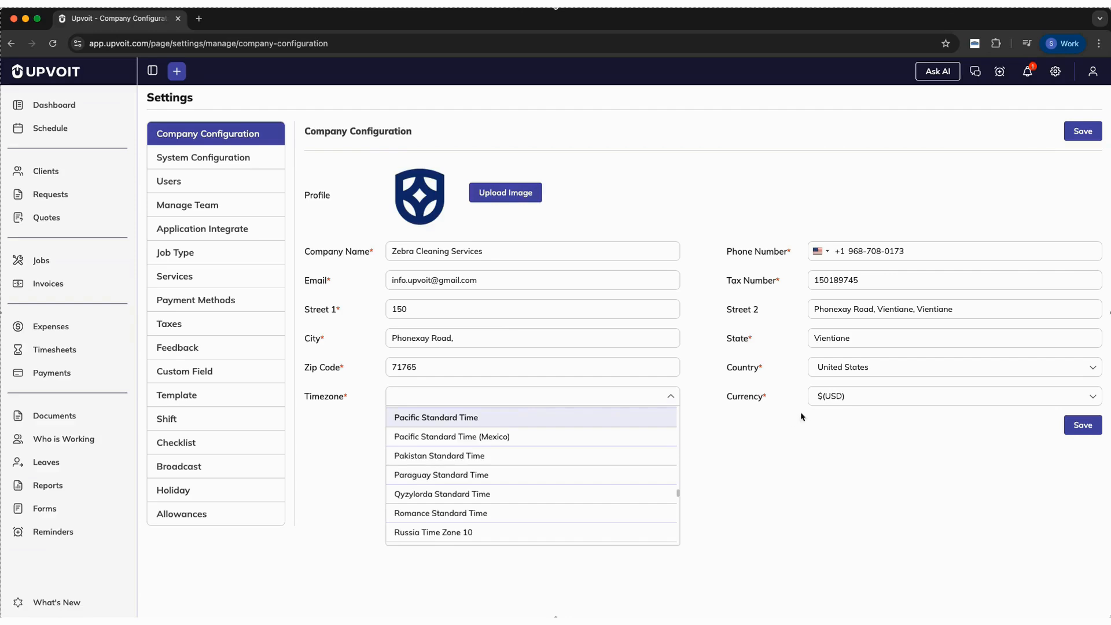
left_click(843, 397)
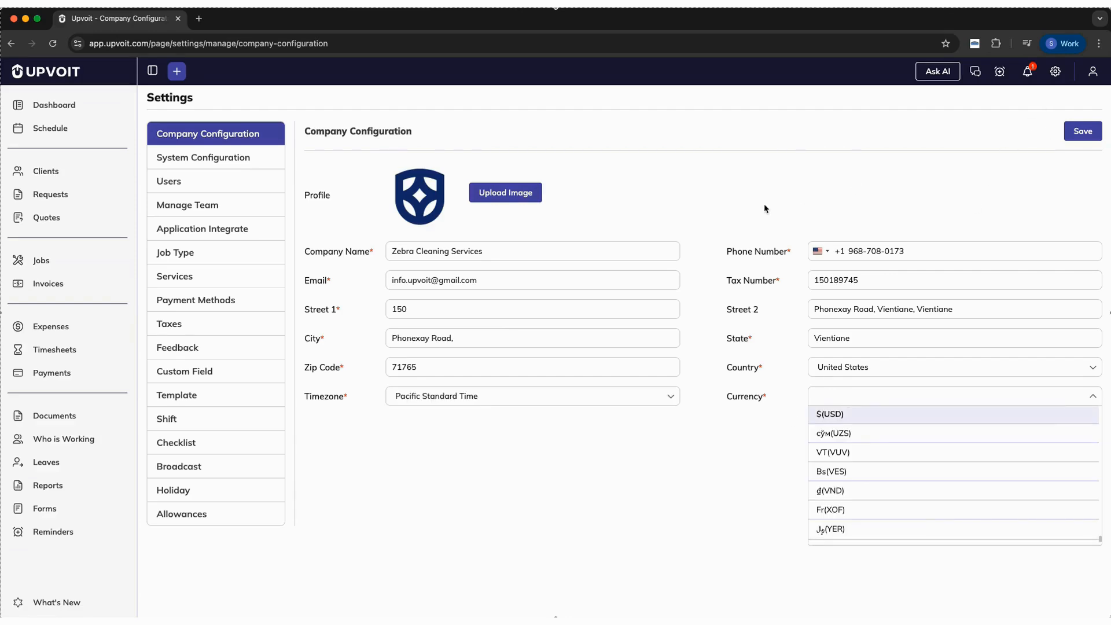
Step: Open the general system configuration and set the tax and discount order to apply tax after discount
left_click(273, 165)
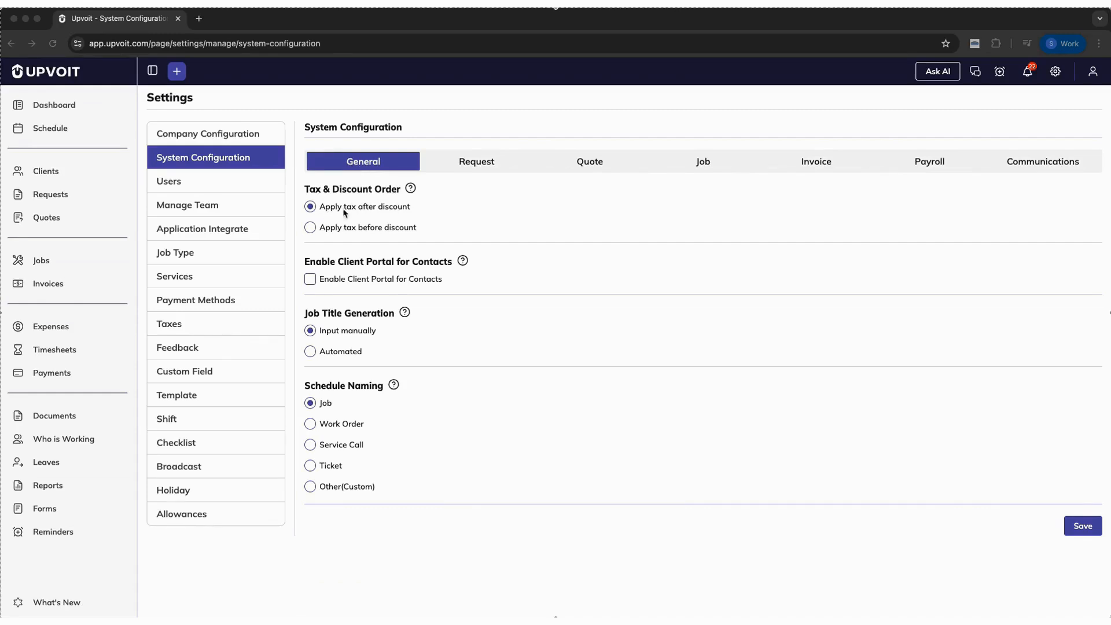
left_click(310, 227)
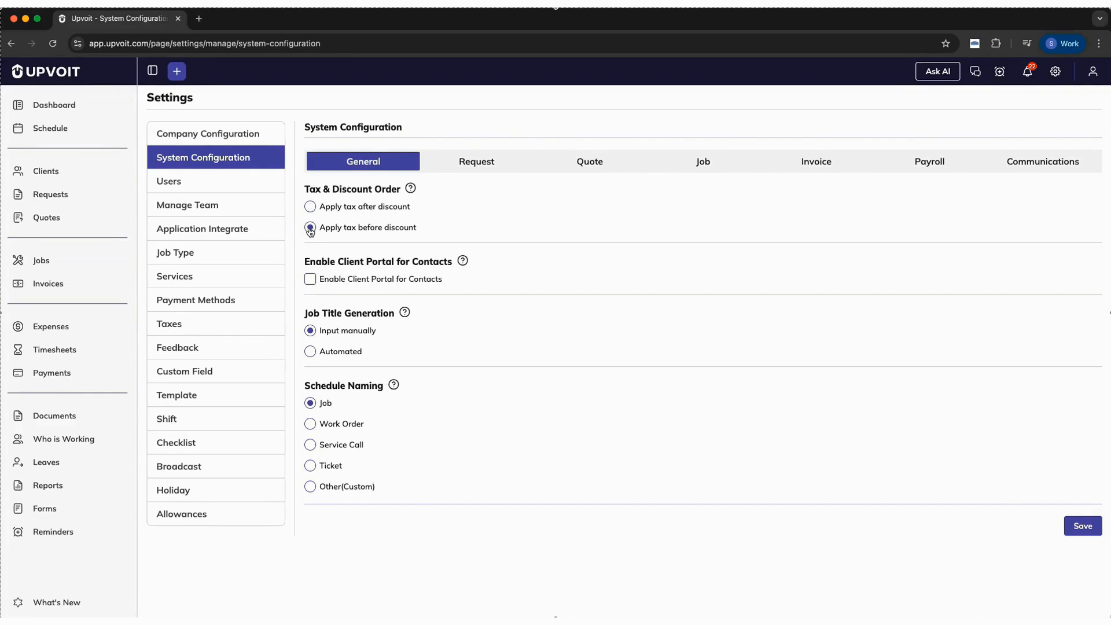
left_click(310, 207)
Step: Read the help text explaining the tax and discount order options
mouse_move(410, 189)
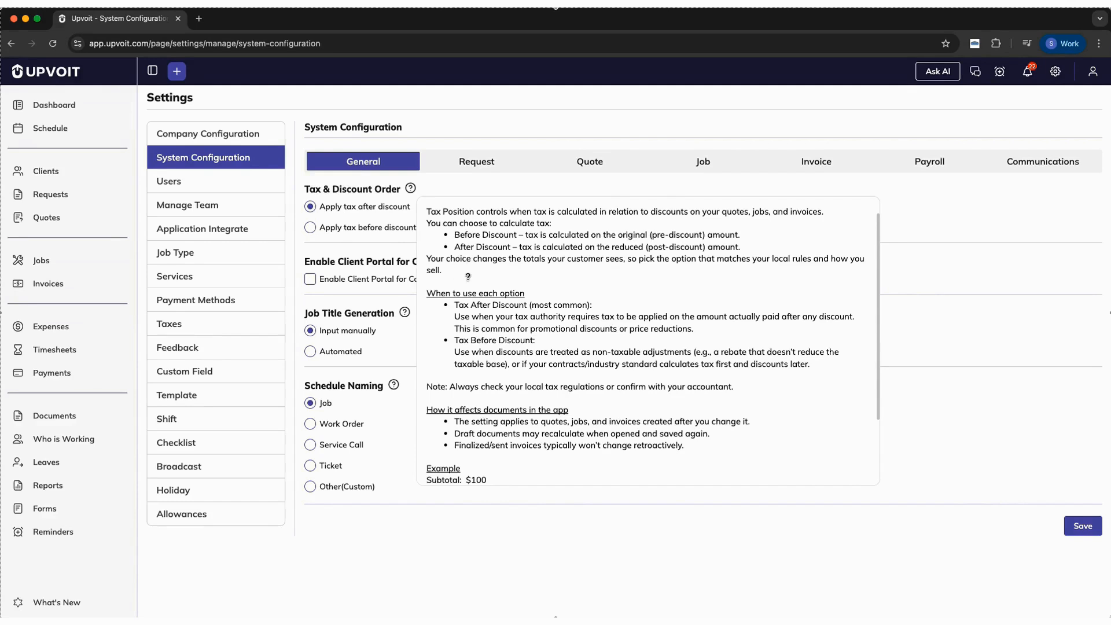
scroll(468, 277, "down", 3)
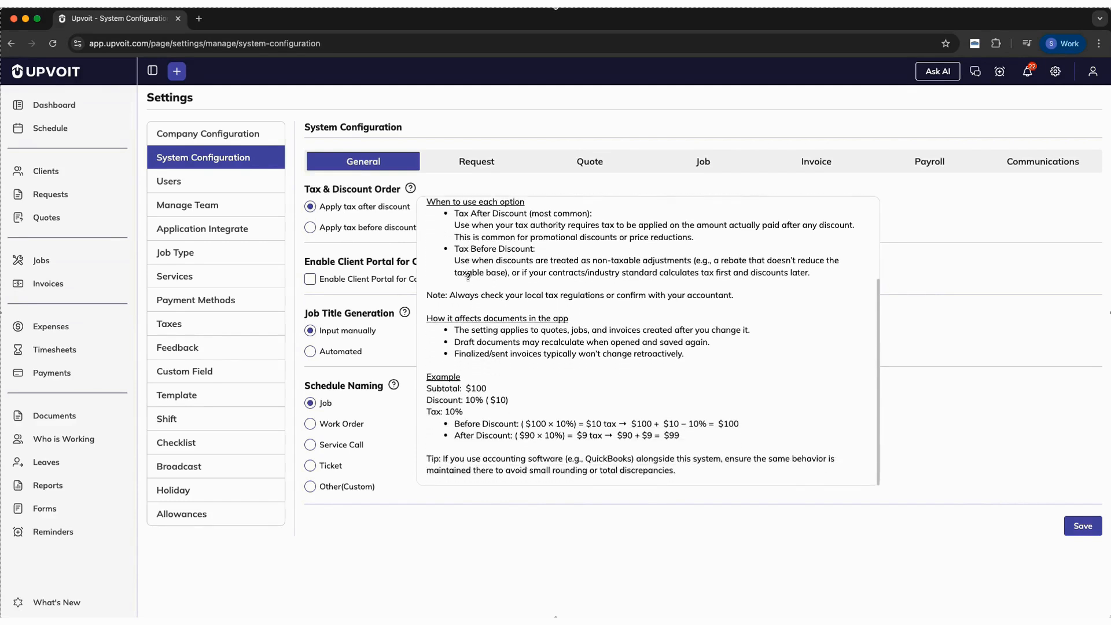
scroll(468, 277, "up", 3)
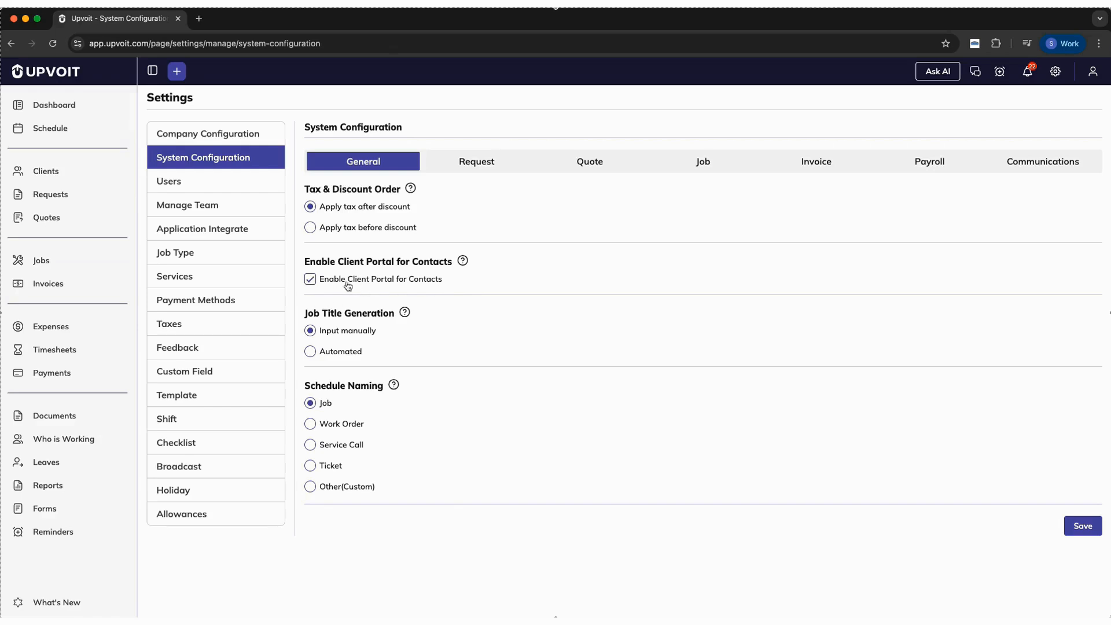
Step: Turn off the client portal for contacts and set job title generation to Automated
left_click(312, 282)
left_click(311, 352)
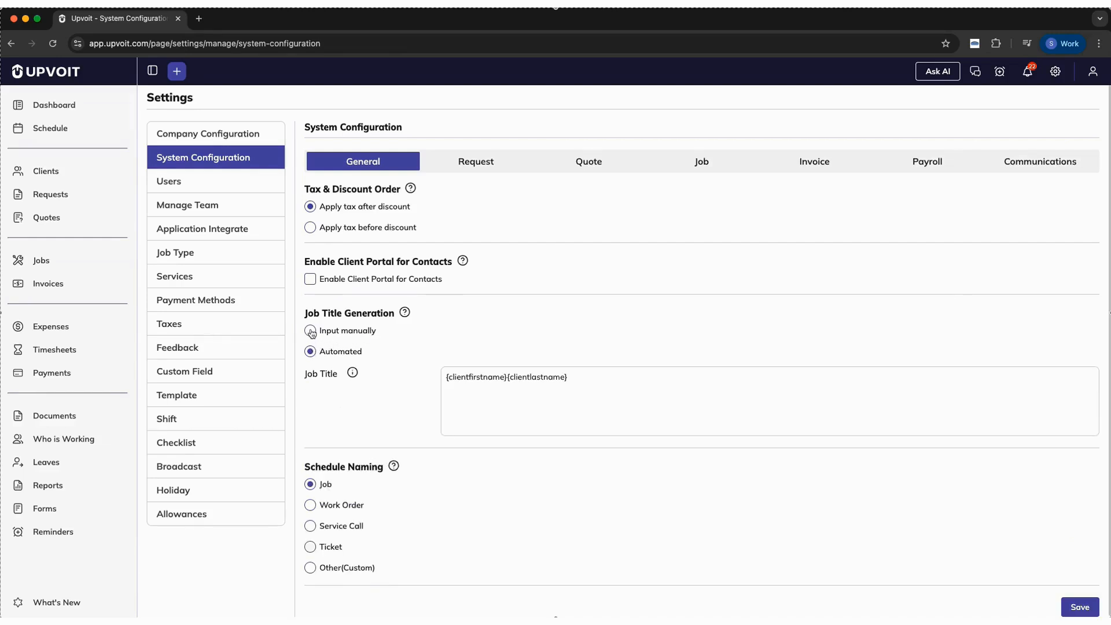
left_click(311, 332)
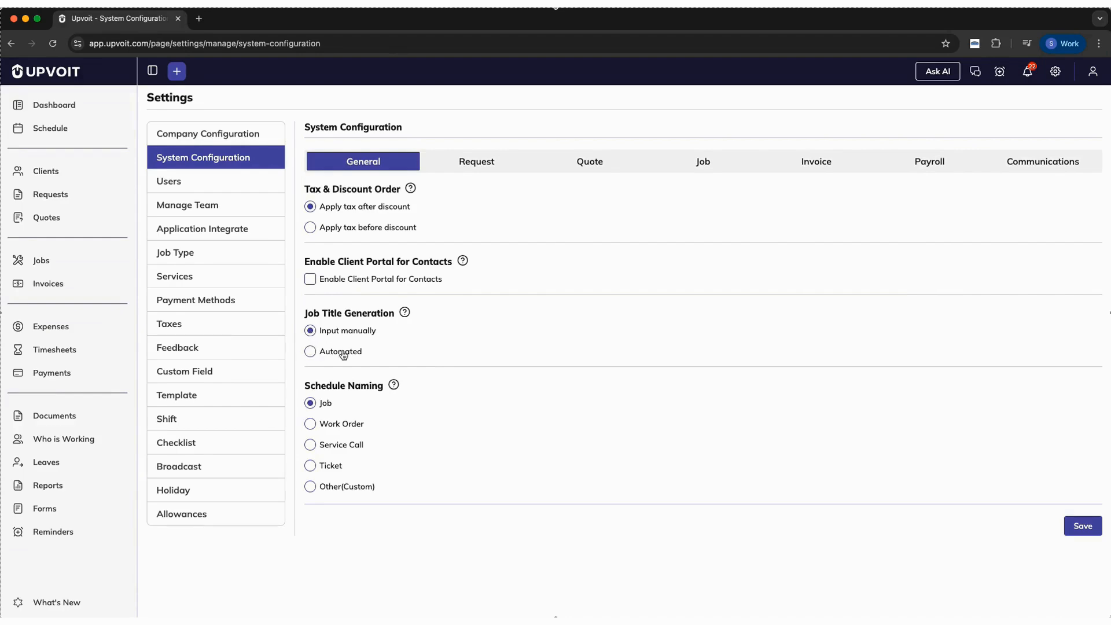
left_click(311, 352)
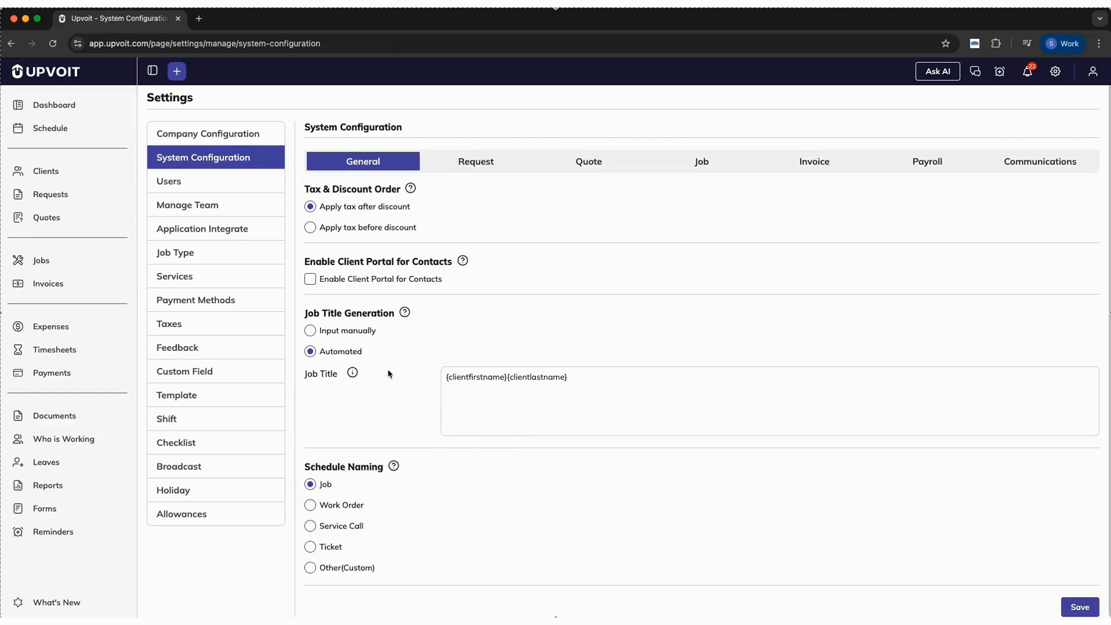
Step: Examine the client first name and last name variables in the automated job title and the help on available variables
left_click(581, 391)
double_click(539, 376)
double_click(486, 376)
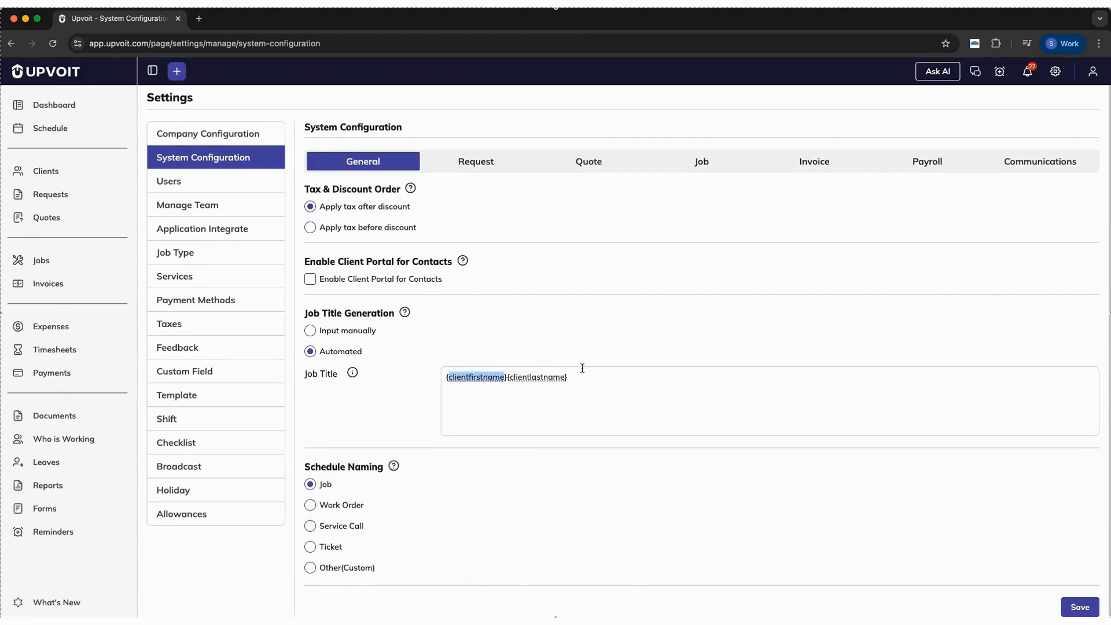
mouse_move(354, 377)
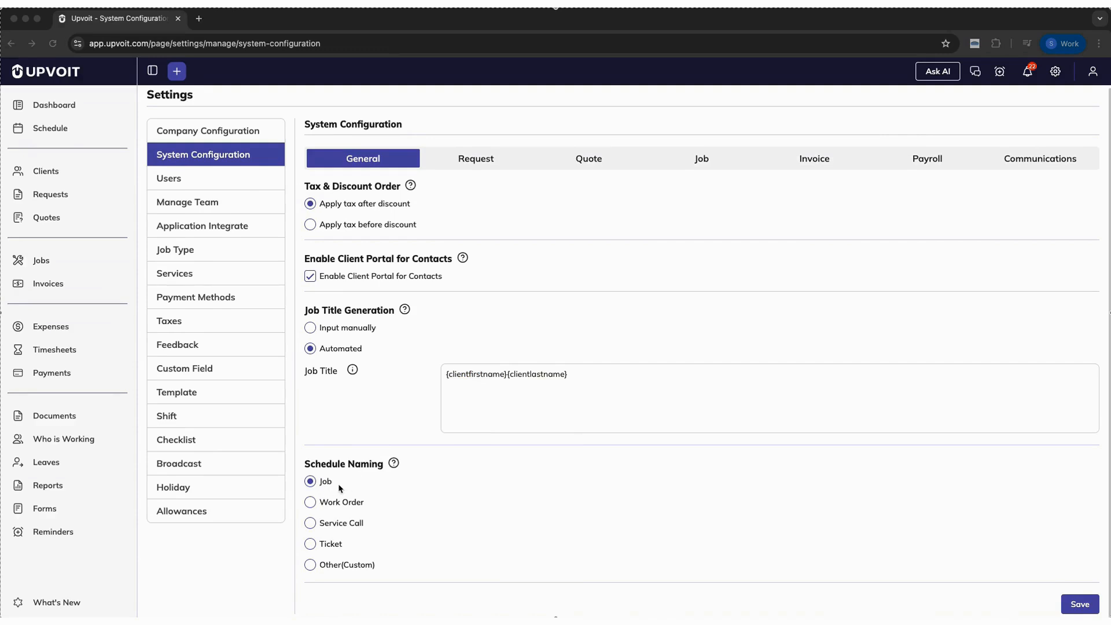
Step: Set the schedule naming to Other(Custom) with the custom name Activity
left_click(310, 503)
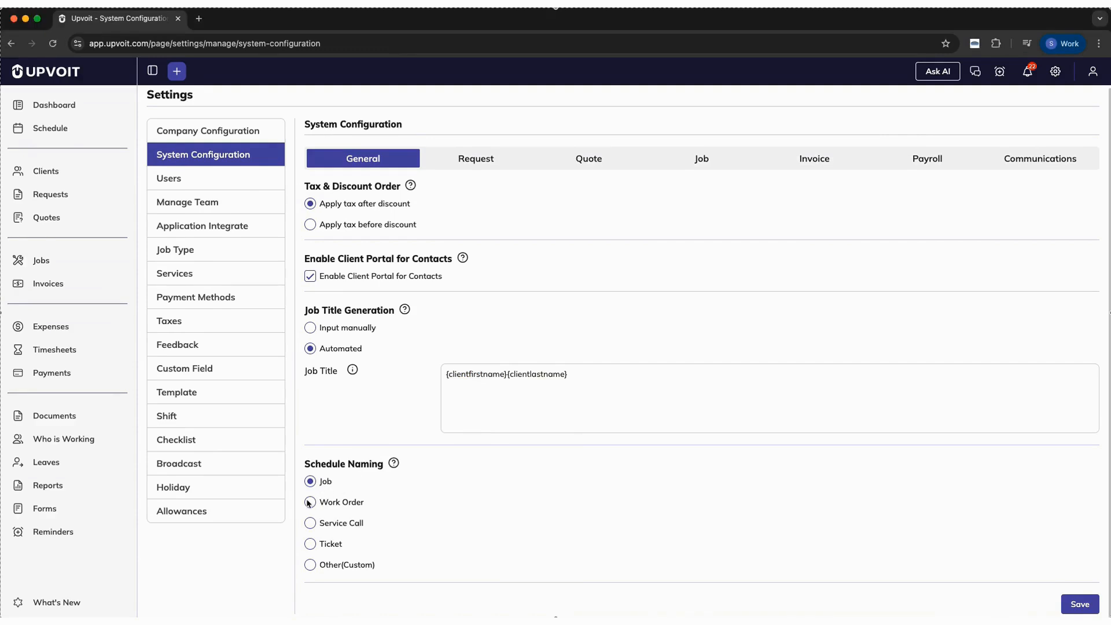
left_click(310, 523)
left_click(311, 545)
left_click(310, 566)
scroll(486, 518, "down", 1)
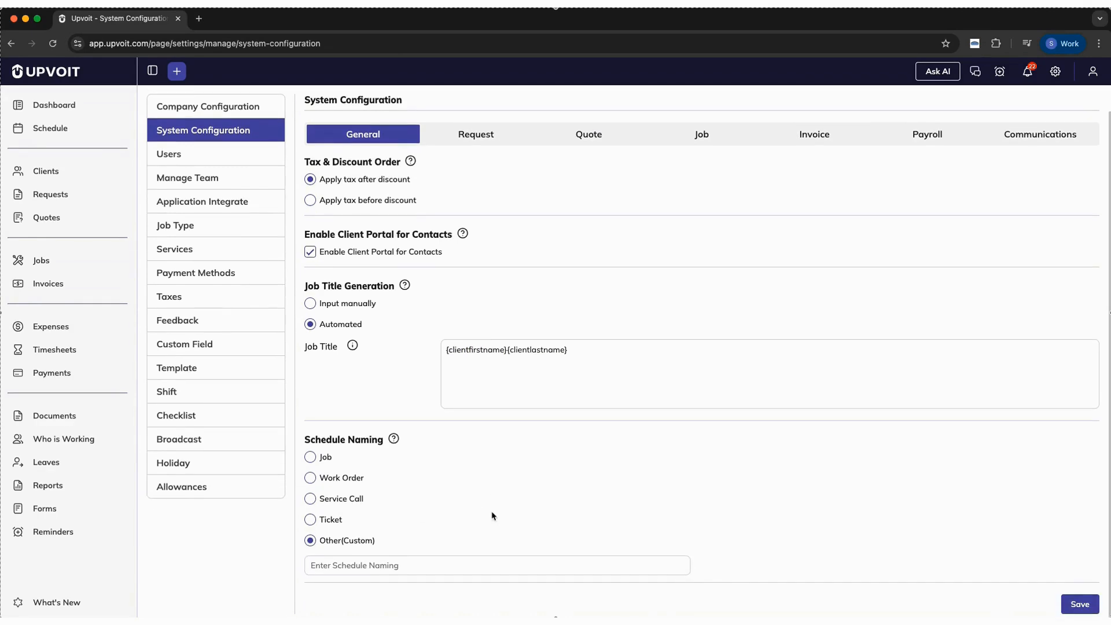
left_click(431, 564)
type("Activity")
Step: Review the Request configuration, including the public request form behind its magic link and the success and error message fields
left_click(473, 138)
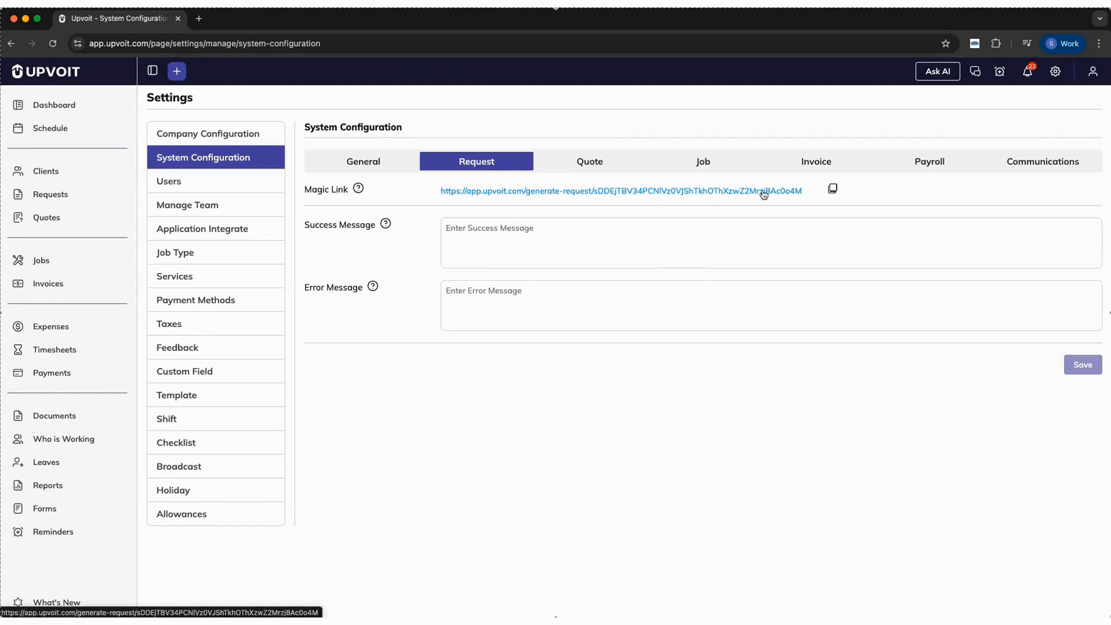
left_click(731, 192)
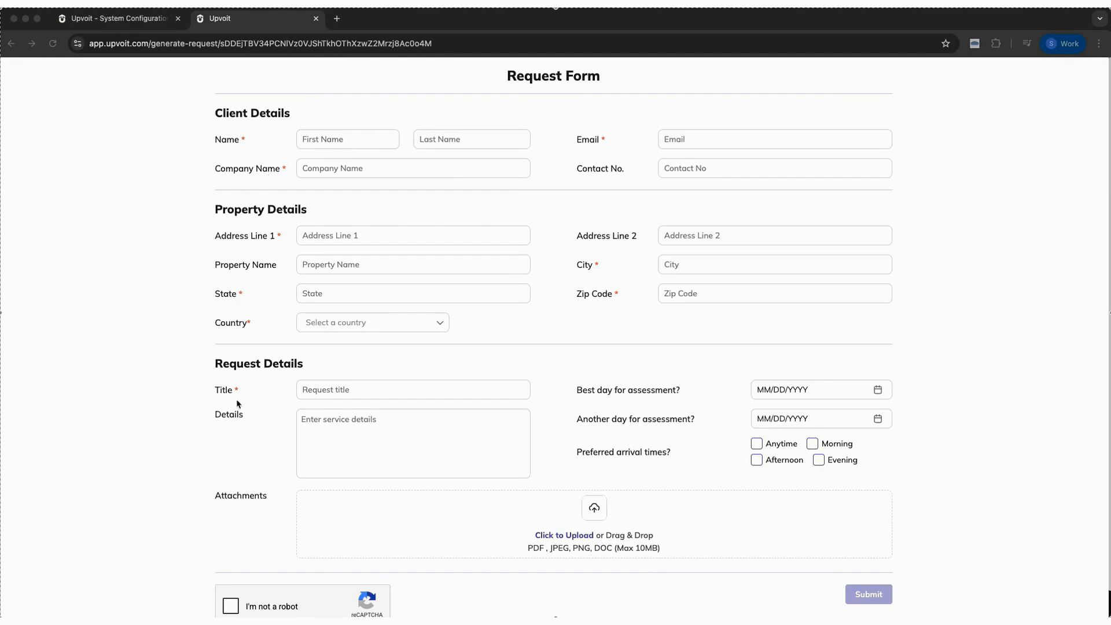
scroll(307, 324, "down", 1)
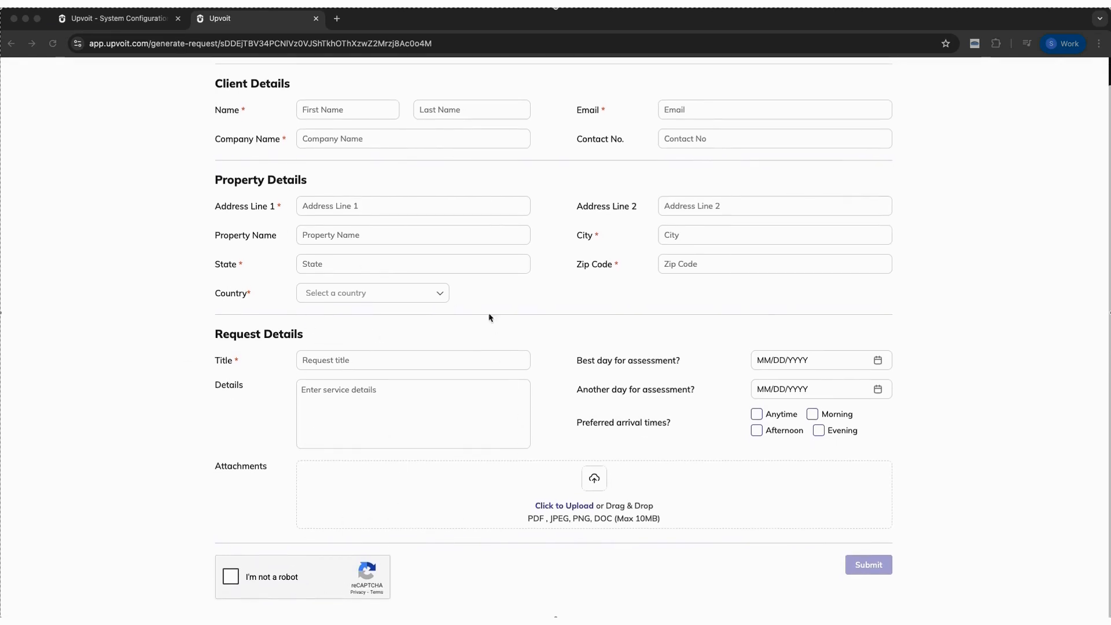
left_click(176, 16)
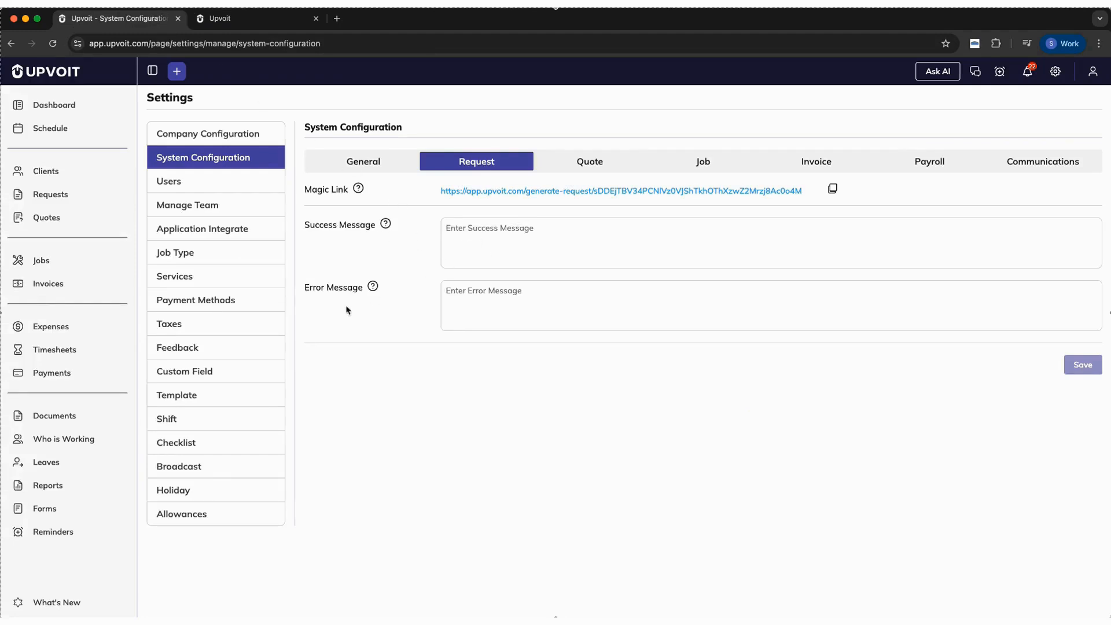
left_click(513, 311)
Step: Review the Quote configuration's notes and terms, its email subject and body template, and the variables each supports
left_click(599, 163)
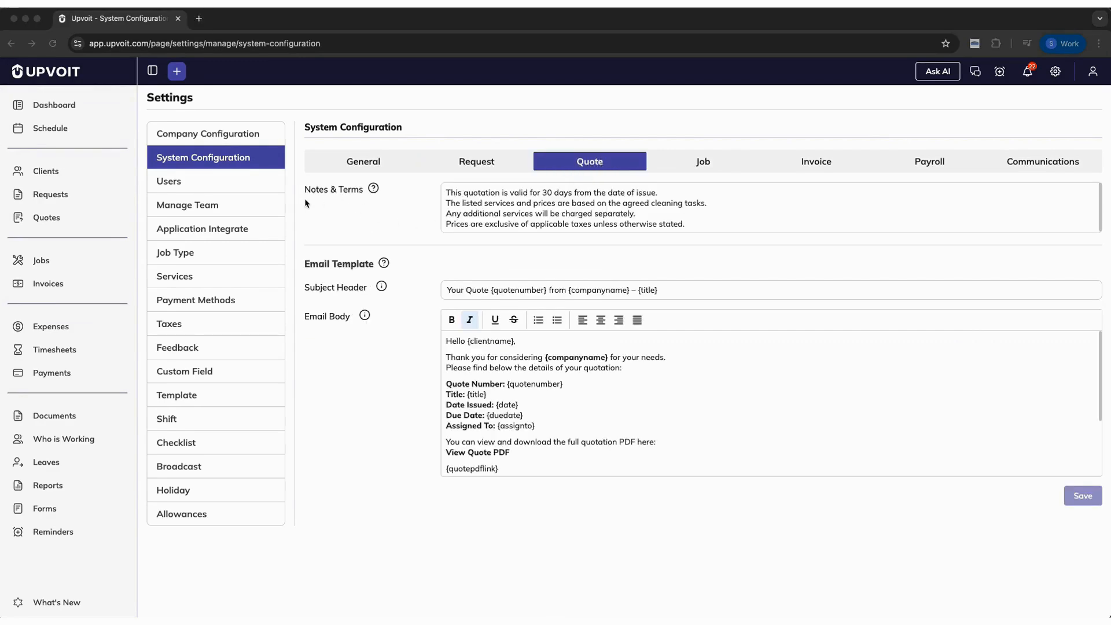
left_click(616, 213)
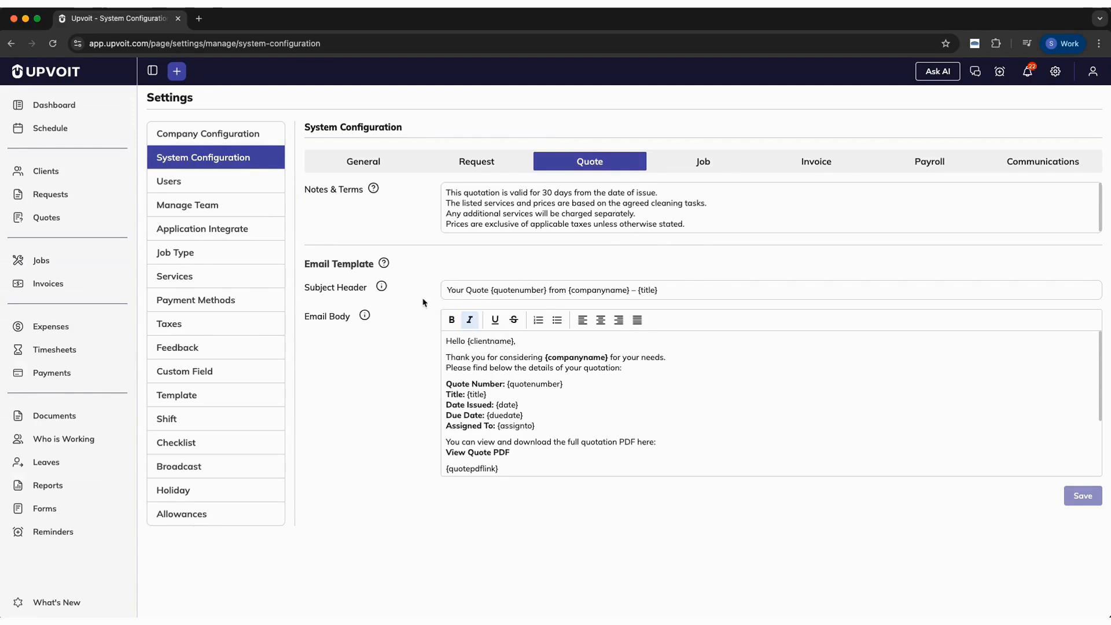
left_click(685, 283)
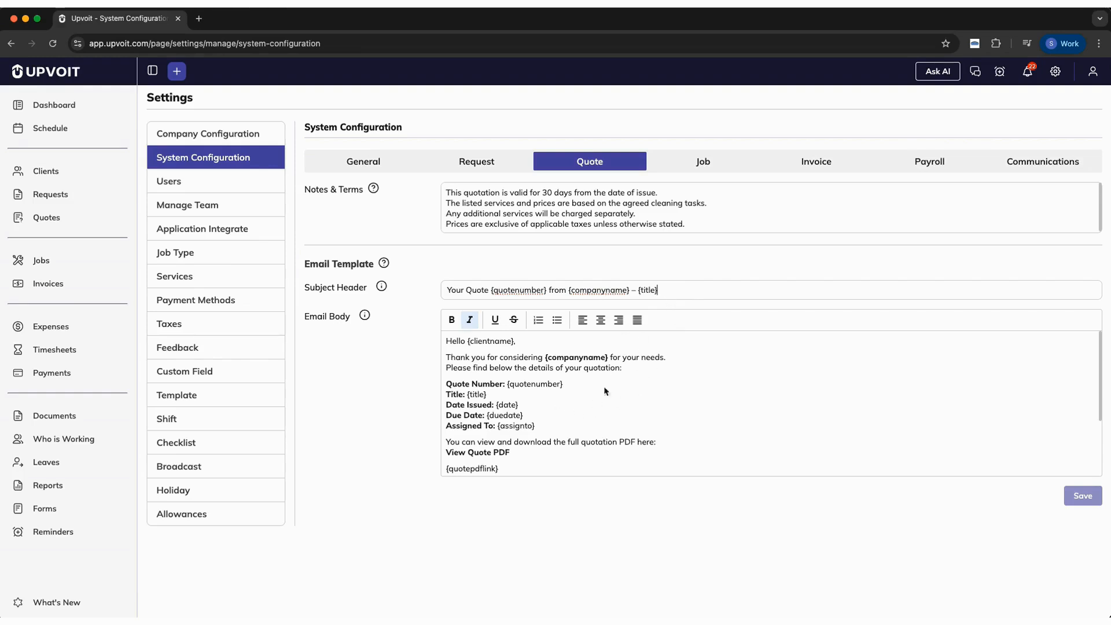
scroll(588, 402, "down", 3)
scroll(588, 402, "up", 3)
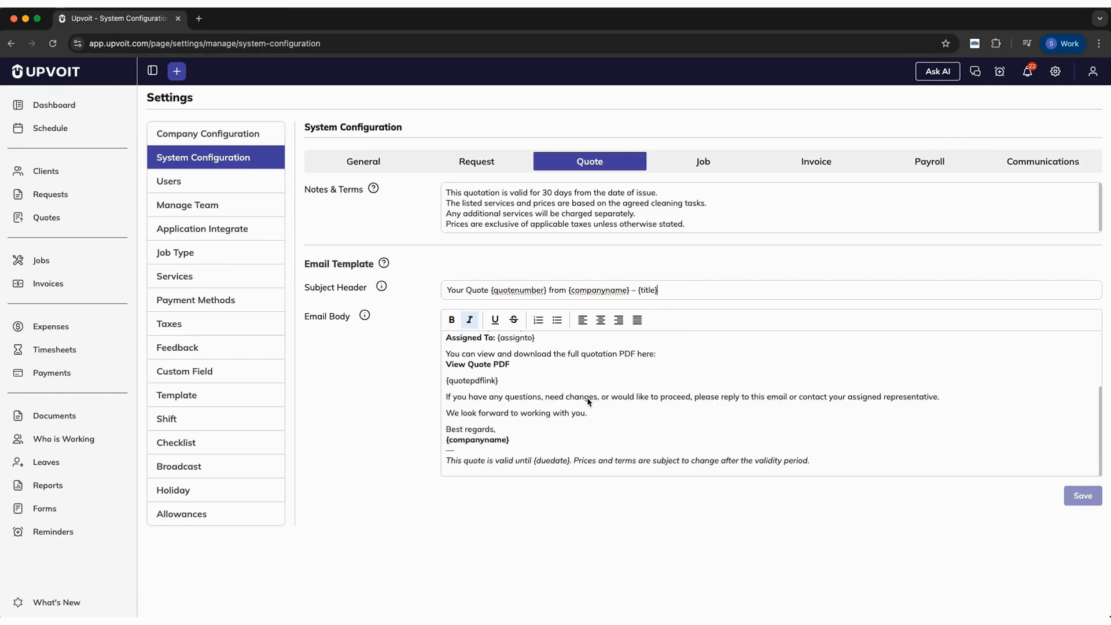
scroll(588, 402, "down", 1)
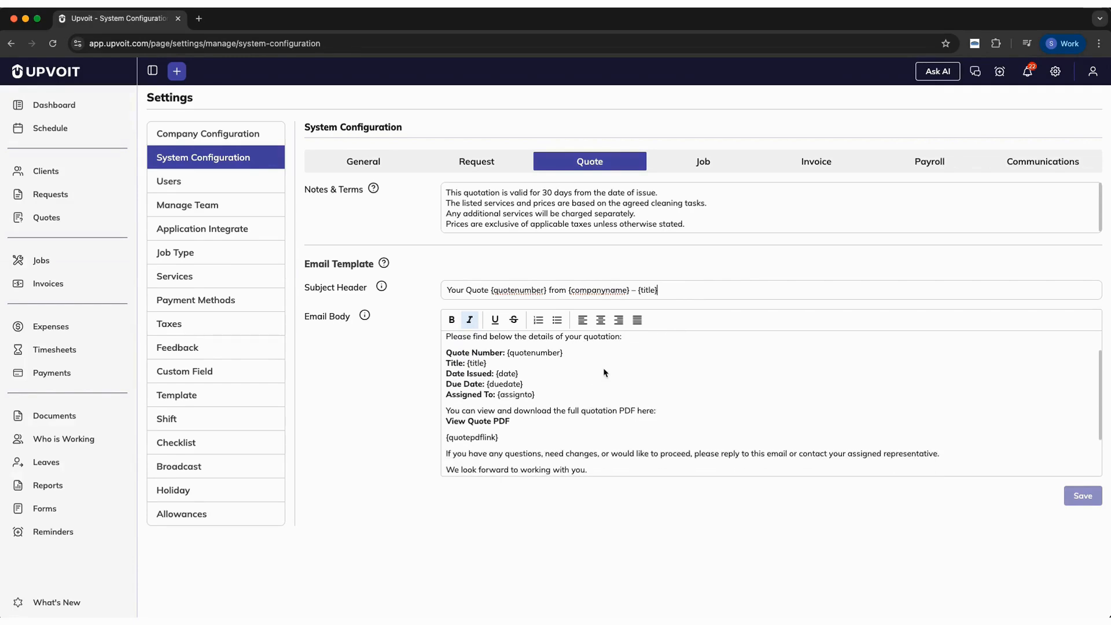
scroll(604, 373, "down", 1)
mouse_move(382, 290)
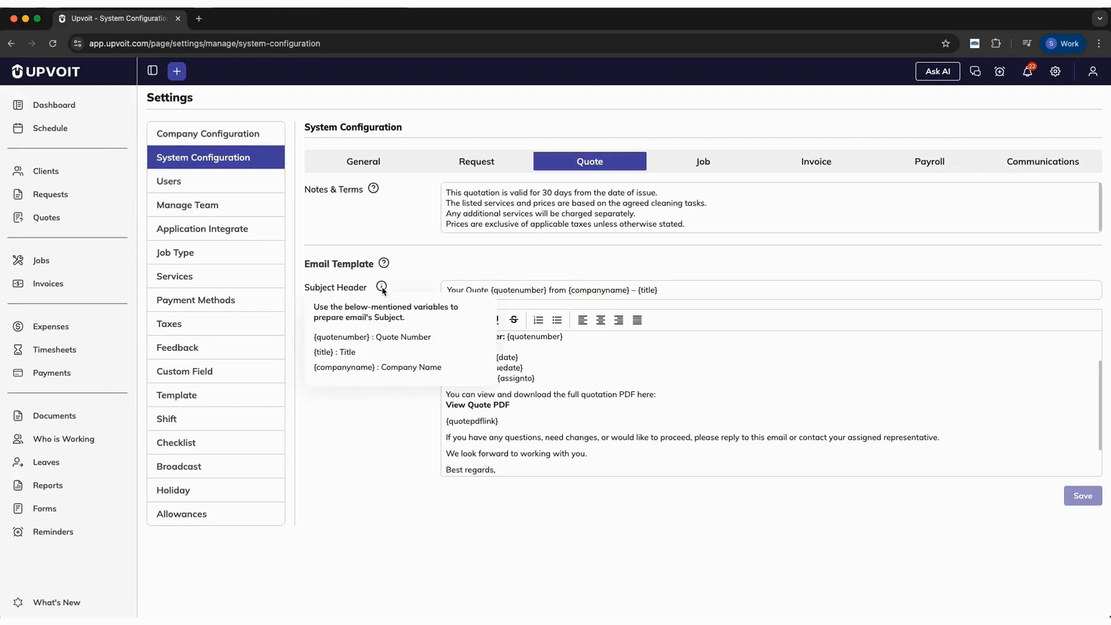
mouse_move(363, 317)
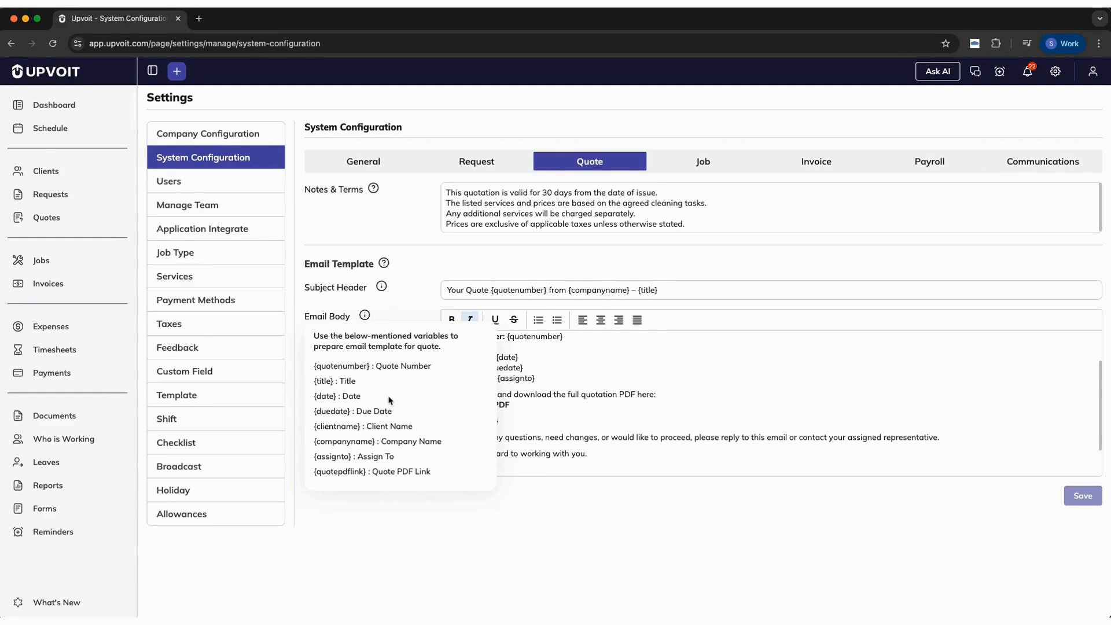
Step: In the Job configuration, set the GPS location update interval to 5 minutes and the tracking alert time to 10 minutes
left_click(686, 168)
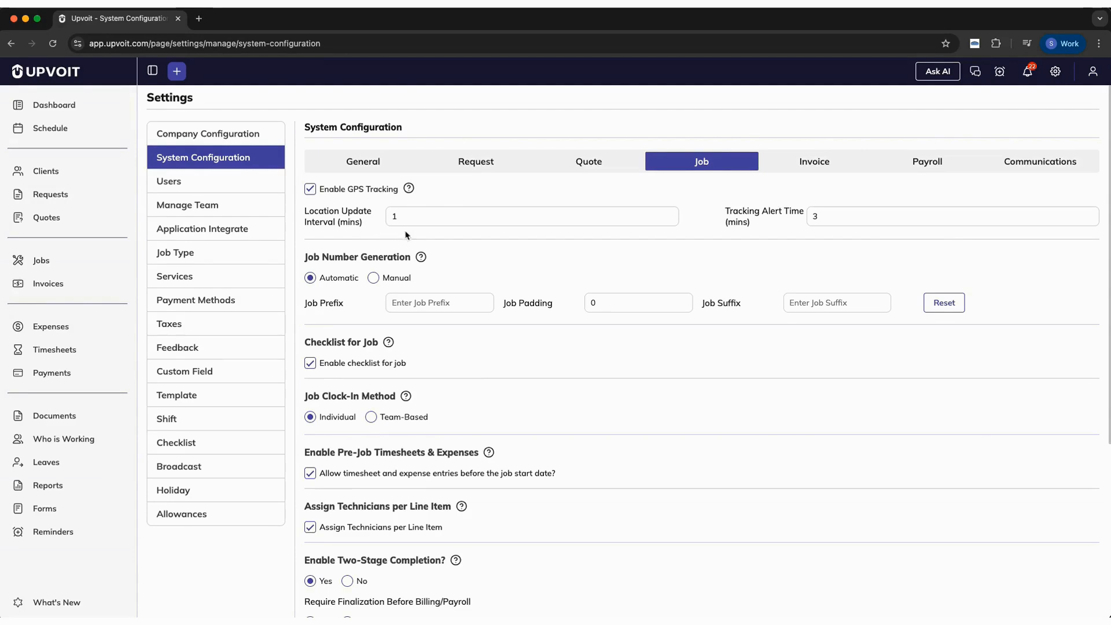
left_click(419, 217)
key("BackSpace")
type("5")
left_click(822, 216)
key("BackSpace")
type("10")
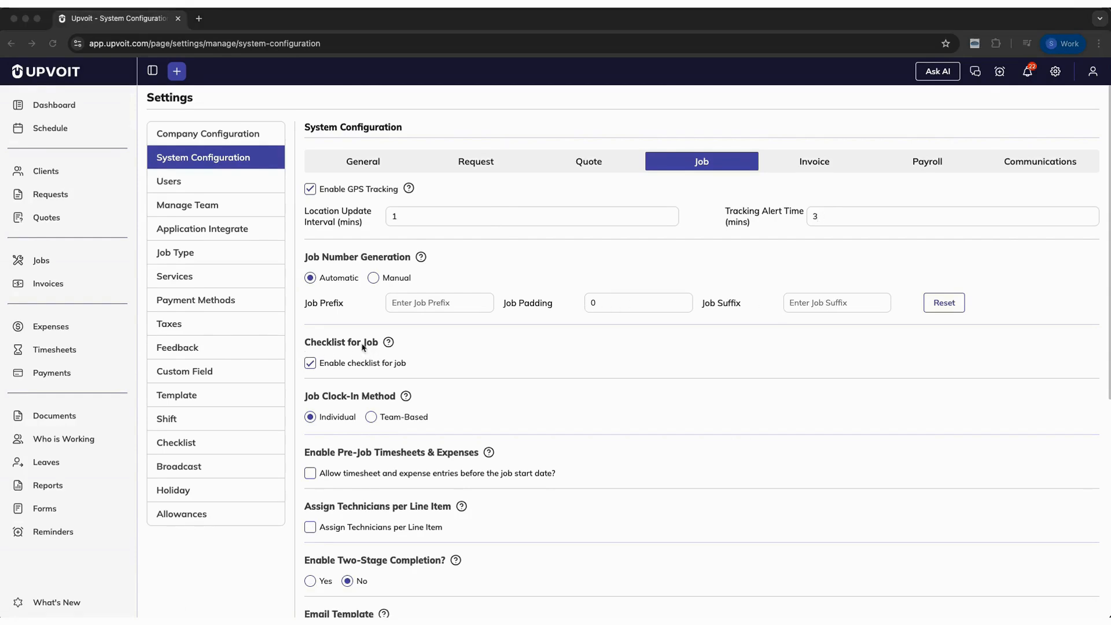
Step: Keep the job checklist enabled and set team-based clock-in so only the Project Manager/Supervisor can clock in for the team
left_click(311, 364)
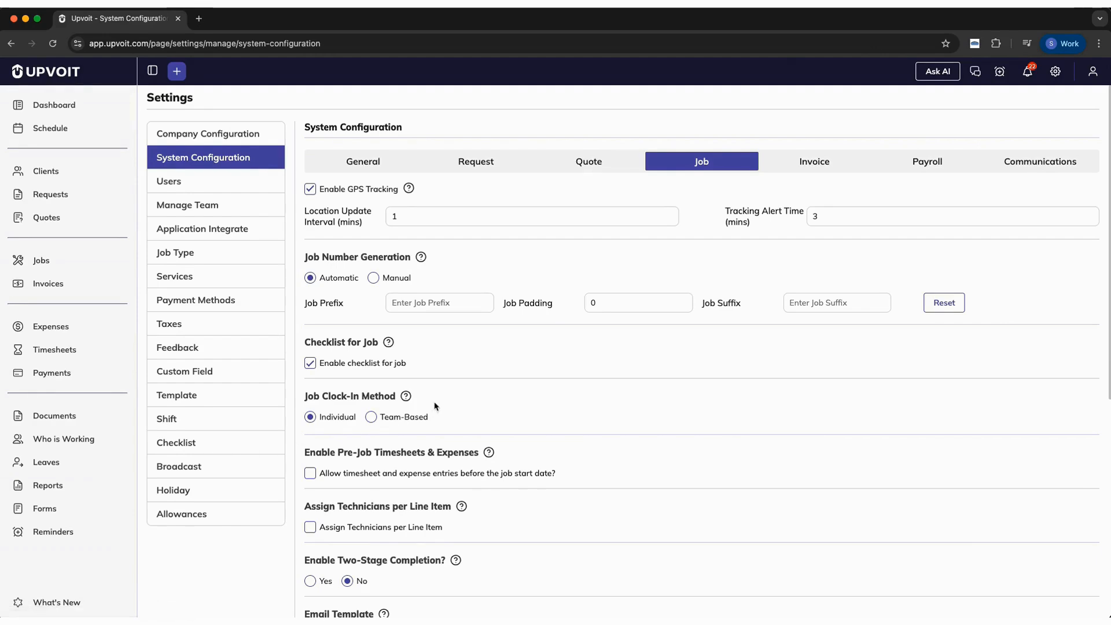
scroll(435, 406, "down", 1)
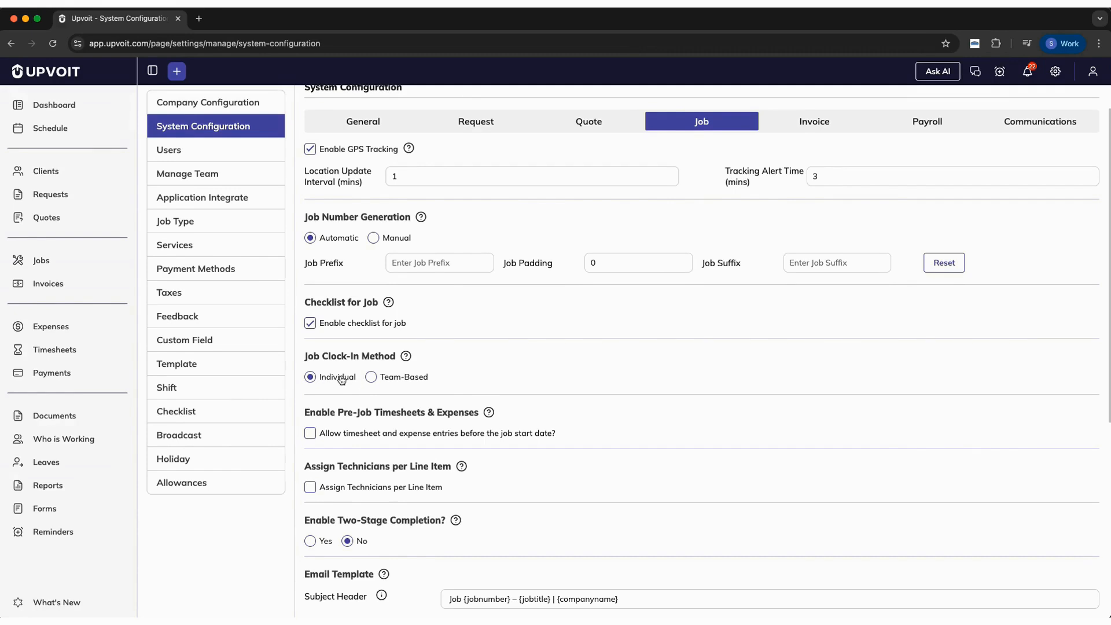
left_click(371, 378)
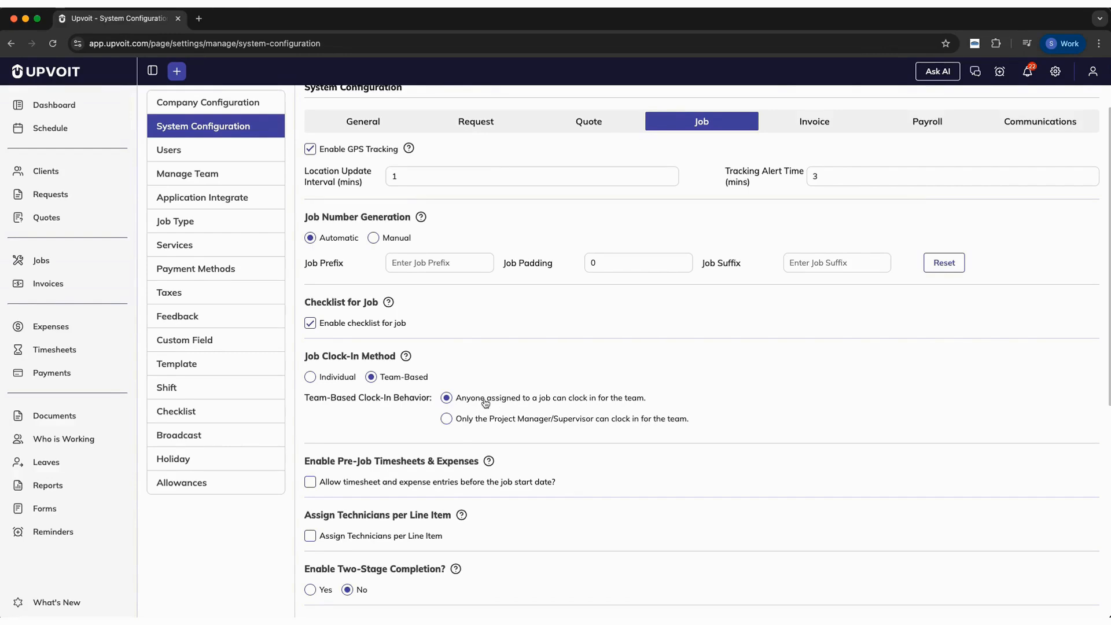
left_click(446, 420)
Step: Allow timesheet and expense entries before the job start date, and enable assigning technicians per line item after reading its help
scroll(647, 428, "down", 1)
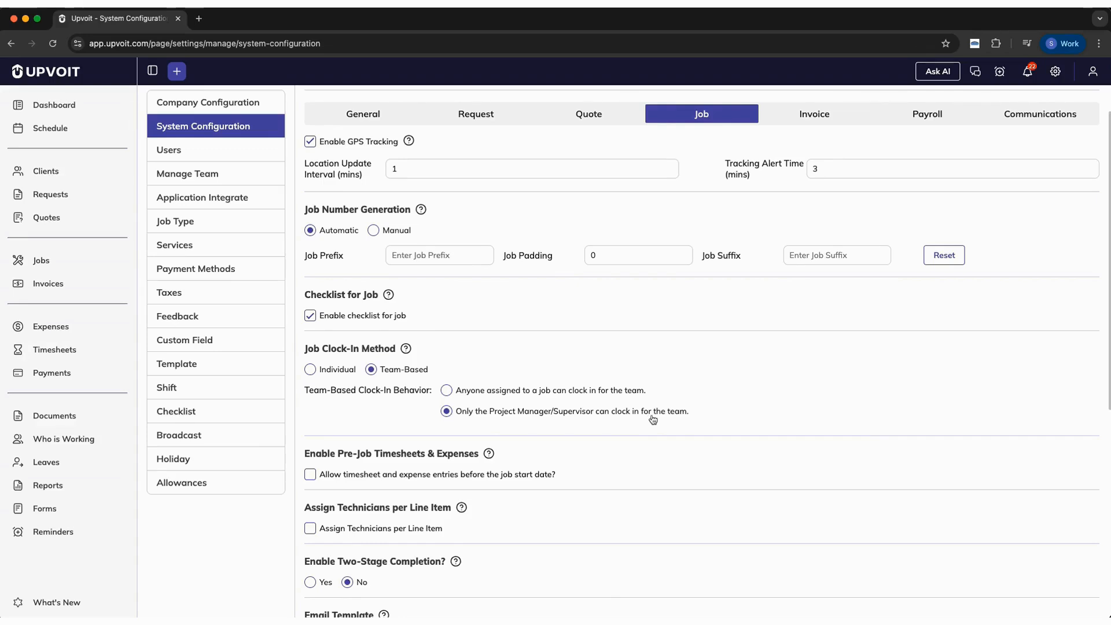
scroll(645, 425, "down", 3)
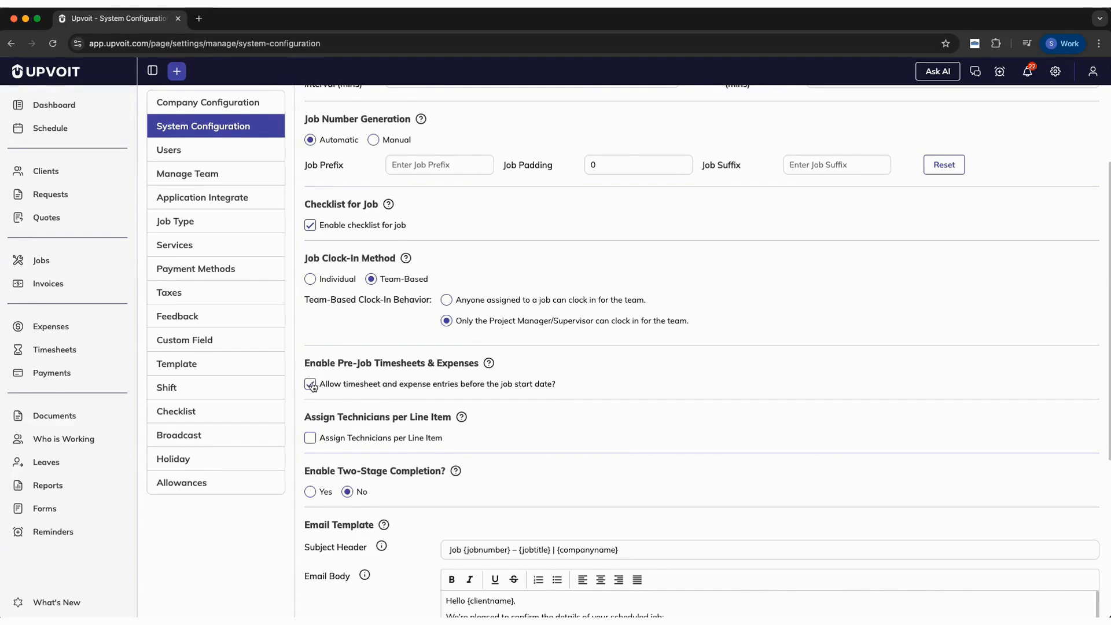
scroll(312, 386, "down", 3)
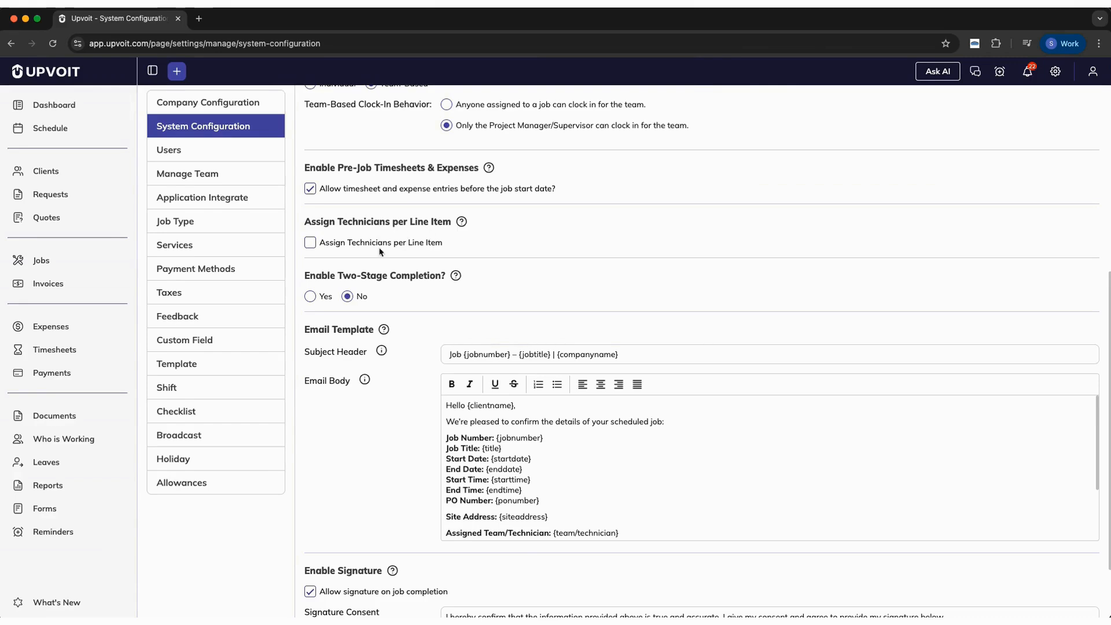
left_click(462, 222)
scroll(490, 286, "down", 1)
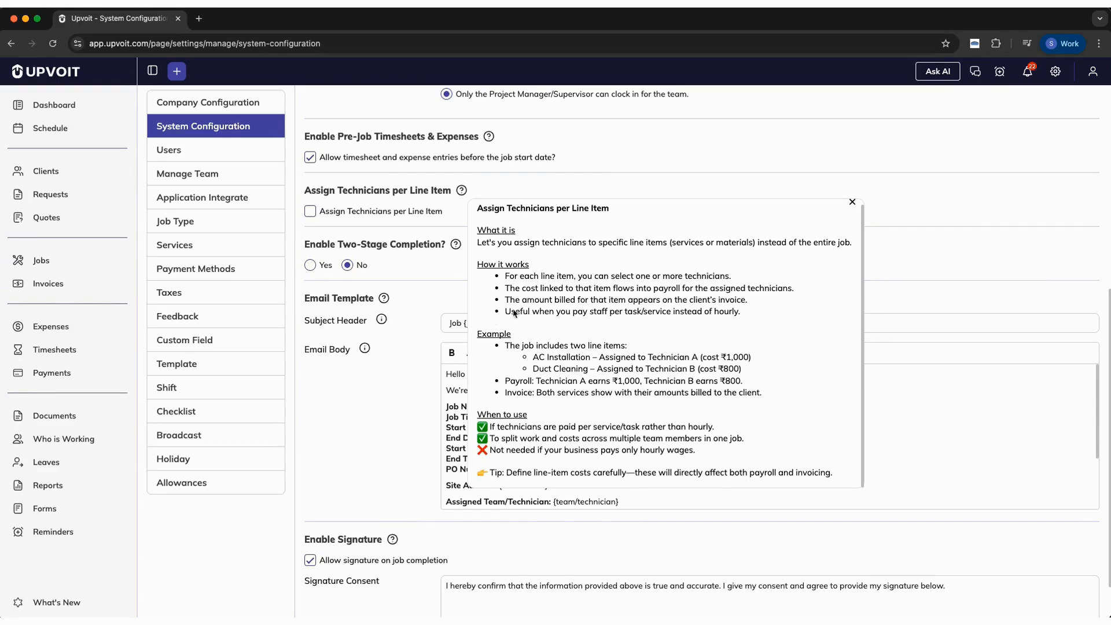
left_click(453, 211)
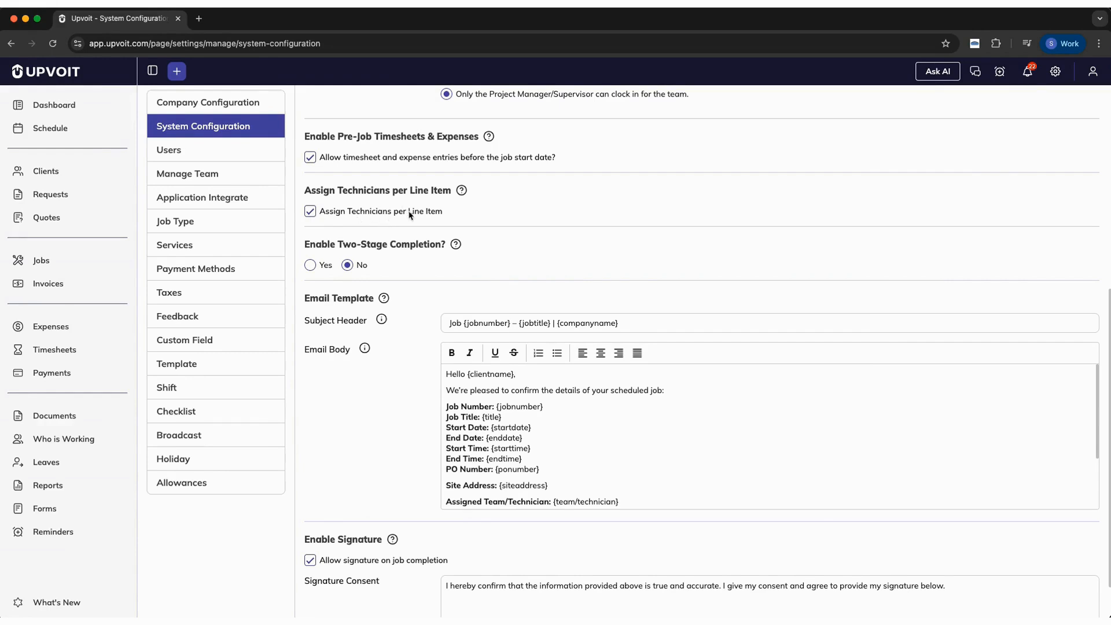
Step: Read the help on assigning technicians per line item, and enable two-stage completion for jobs
left_click(461, 190)
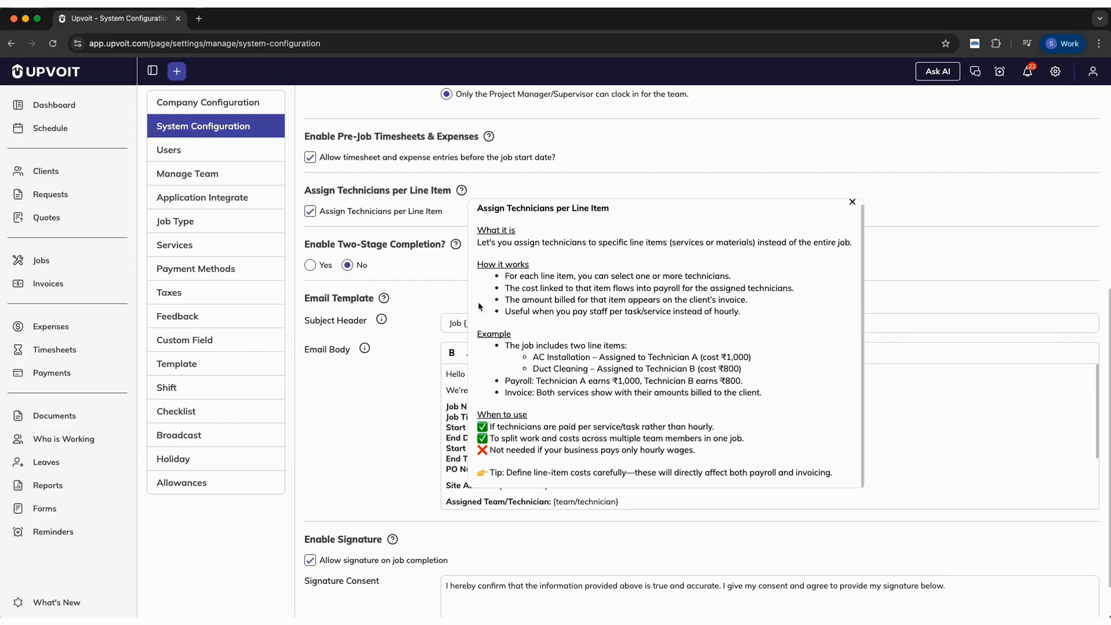
left_click(439, 298)
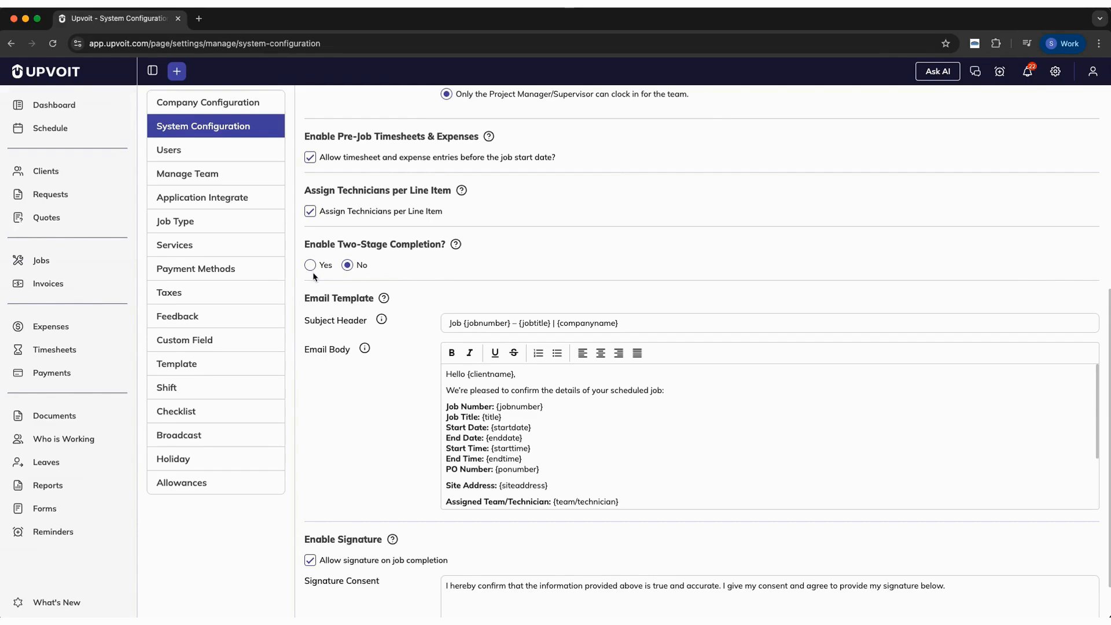
scroll(313, 268, "up", 1)
left_click(311, 296)
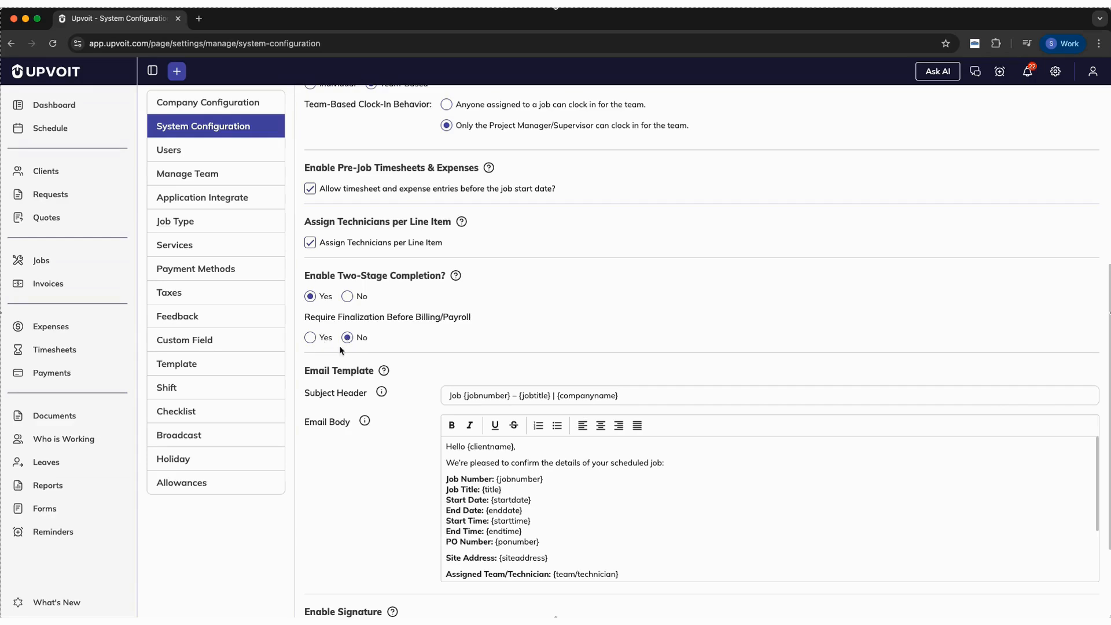
left_click(308, 339)
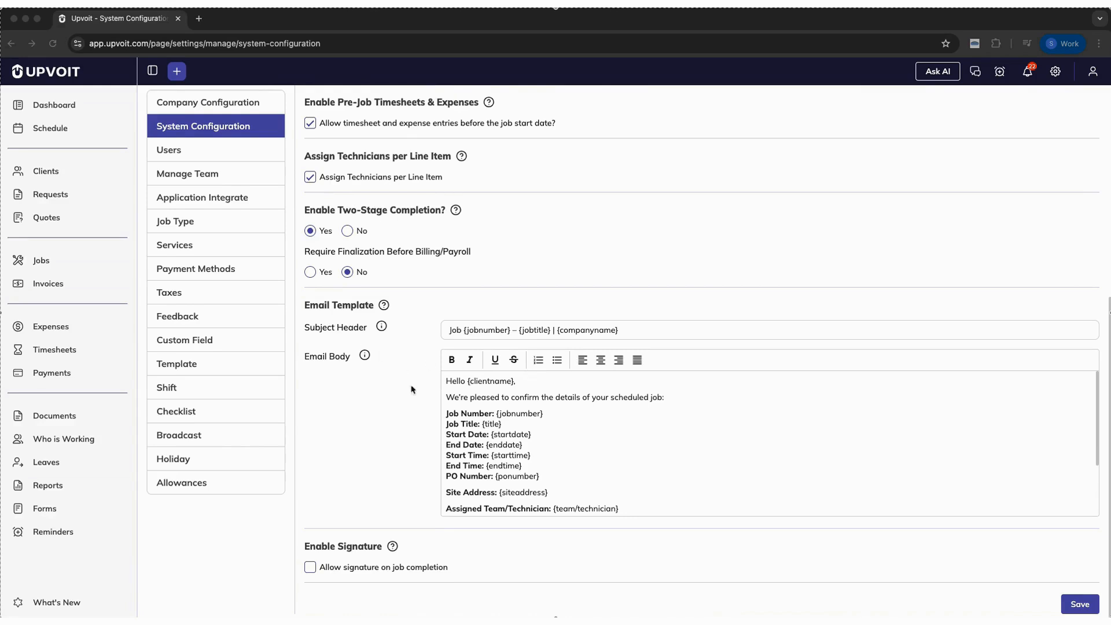
Step: Review the job email subject and body template, and allow signatures on job completion
left_click(642, 334)
left_click(649, 410)
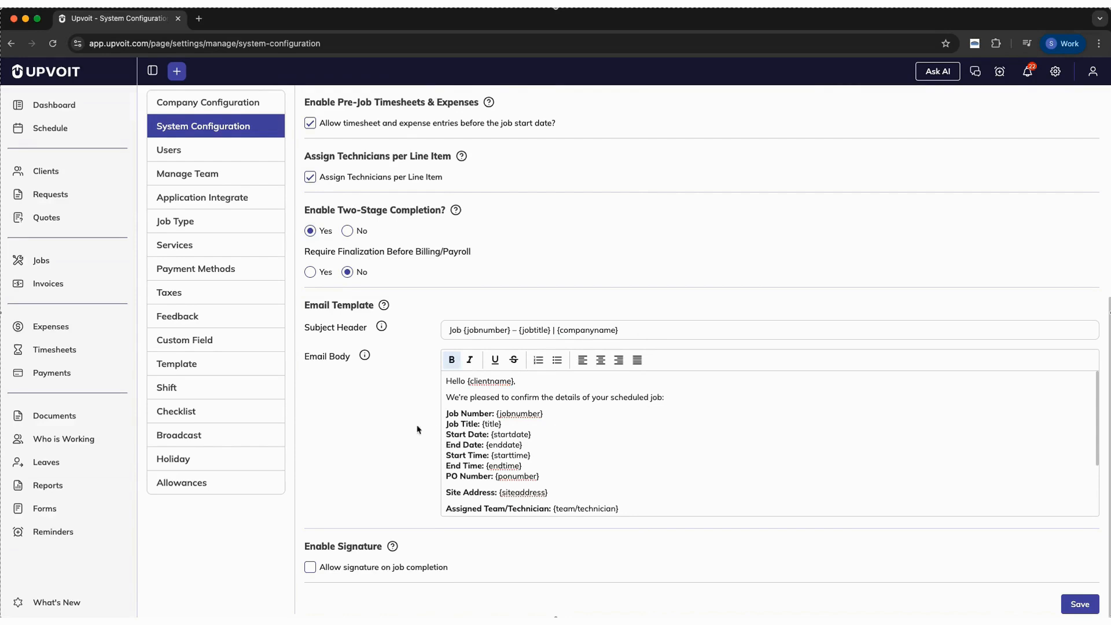
scroll(453, 435, "down", 3)
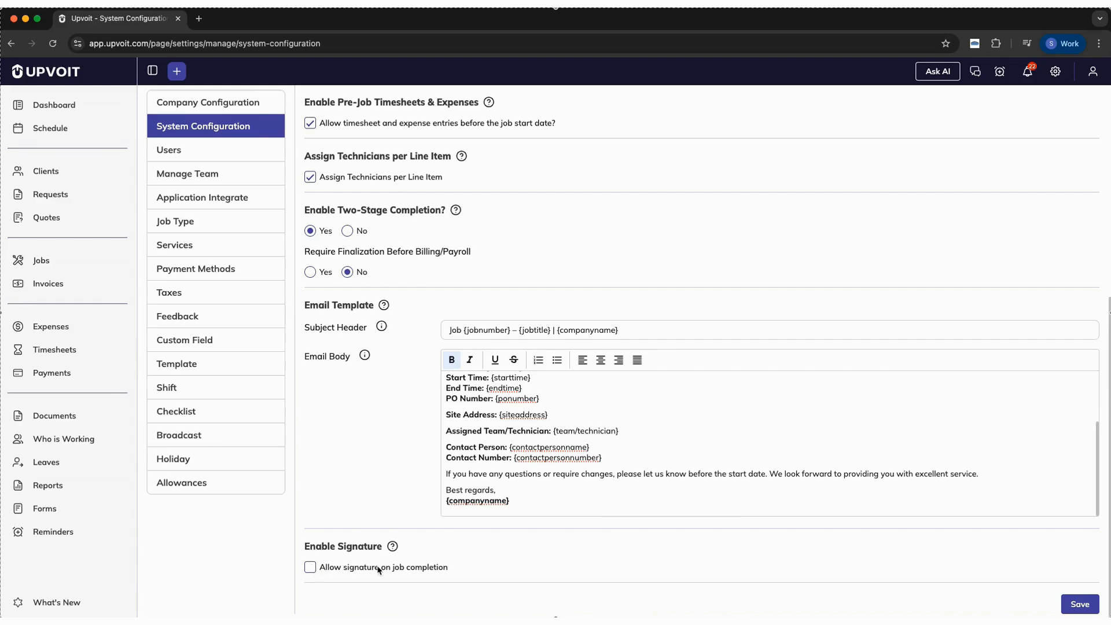
left_click(311, 567)
scroll(317, 555, "down", 2)
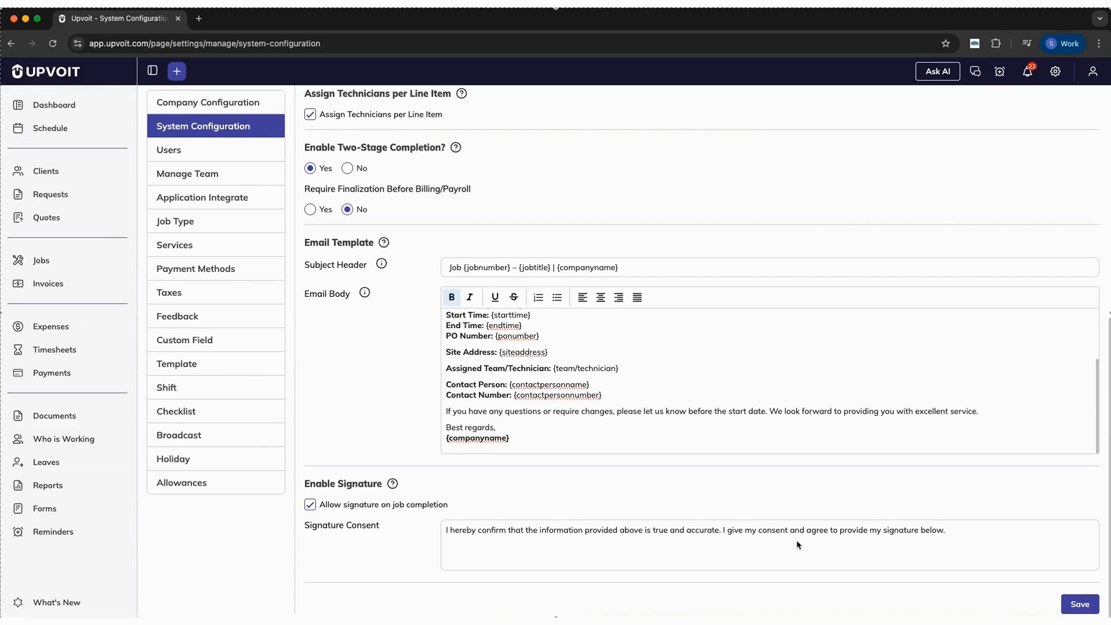
Step: In the Invoice configuration, make job hours billable to clients by default
scroll(815, 380, "up", 3)
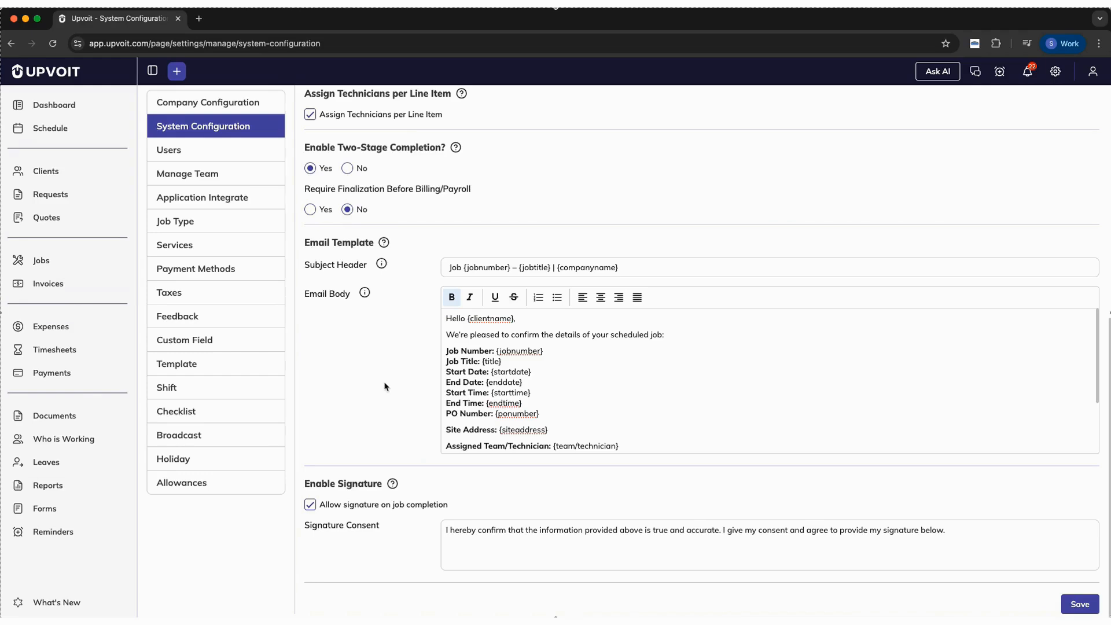
scroll(385, 387, "up", 10)
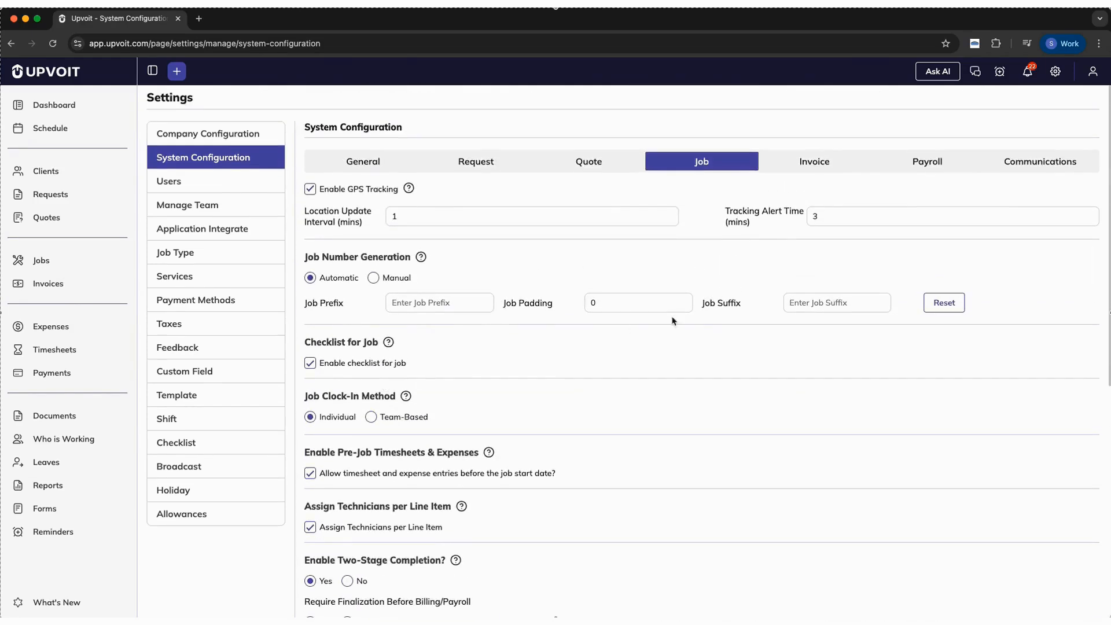
left_click(803, 169)
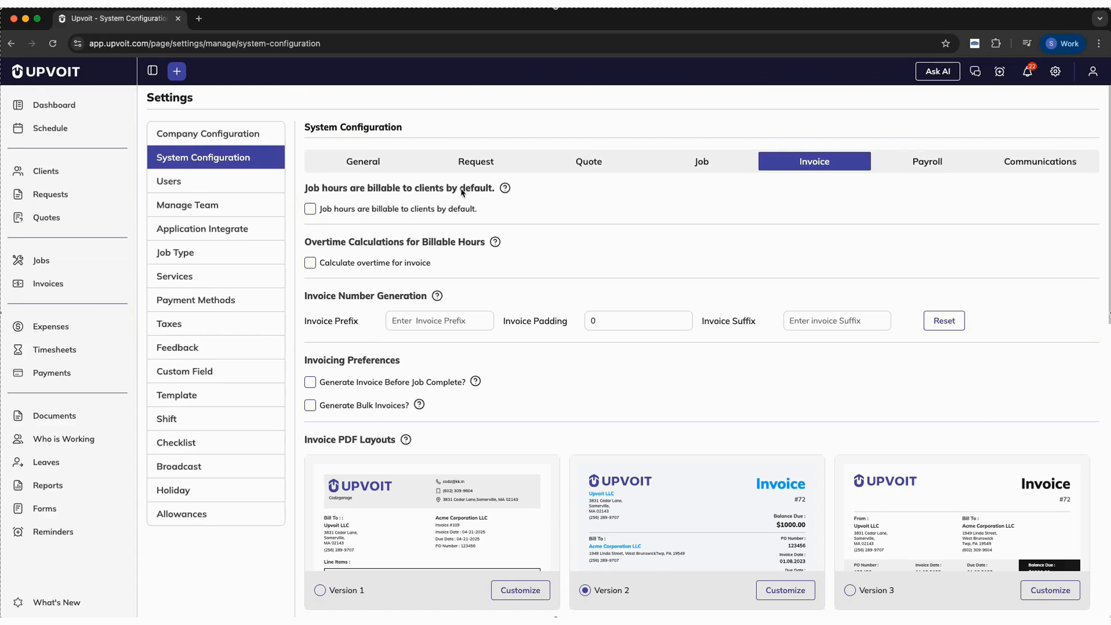
left_click(311, 210)
scroll(443, 235, "down", 1)
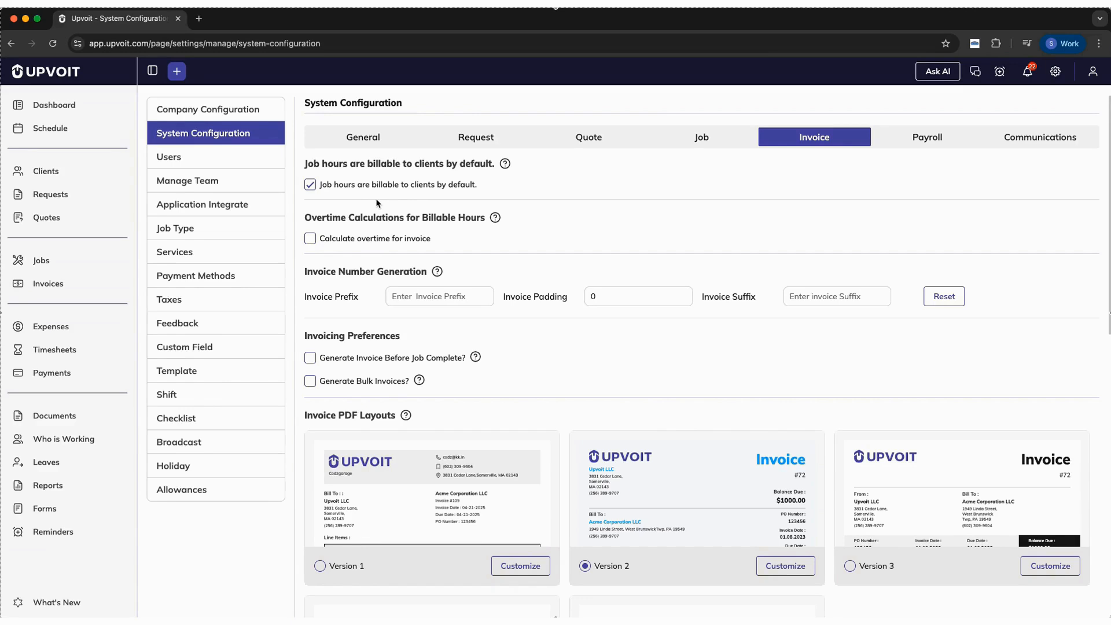
Step: Enable invoice overtime calculation, choose No Overtime as the type, count Saturday and Sunday as overtime hours, and set the grace period to 5
scroll(324, 243, "up", 1)
left_click(311, 263)
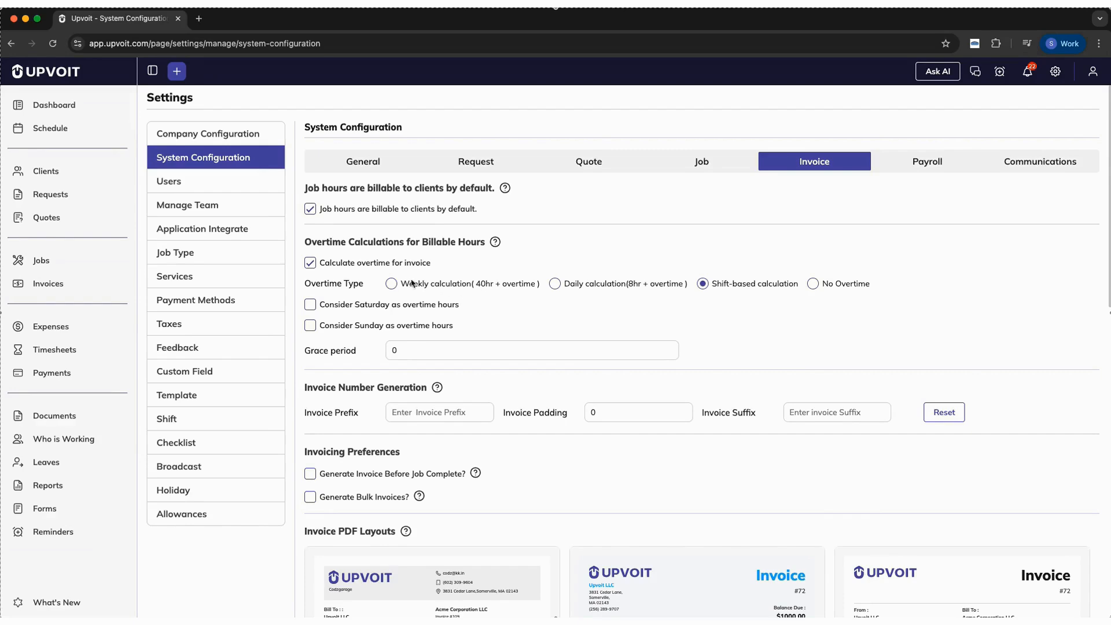
left_click(392, 284)
left_click(556, 286)
left_click(703, 284)
left_click(814, 286)
left_click(311, 307)
left_click(406, 354)
key("BackSpace")
type("5")
Step: In the invoicing preferences, allow invoices to be generated before the job is complete
scroll(370, 382, "down", 1)
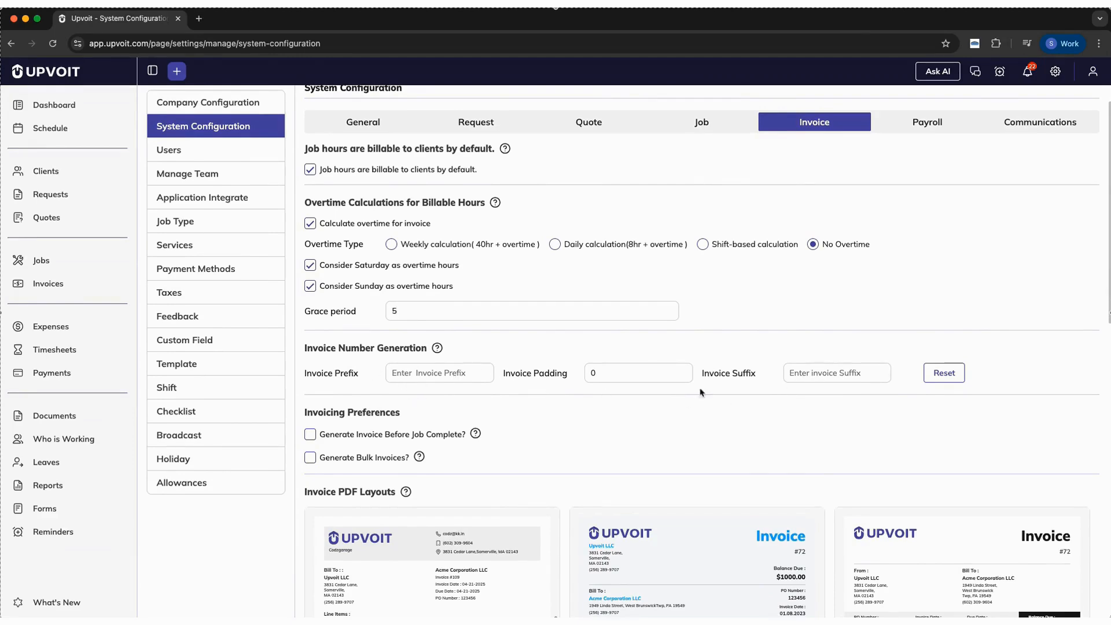
scroll(601, 381, "down", 2)
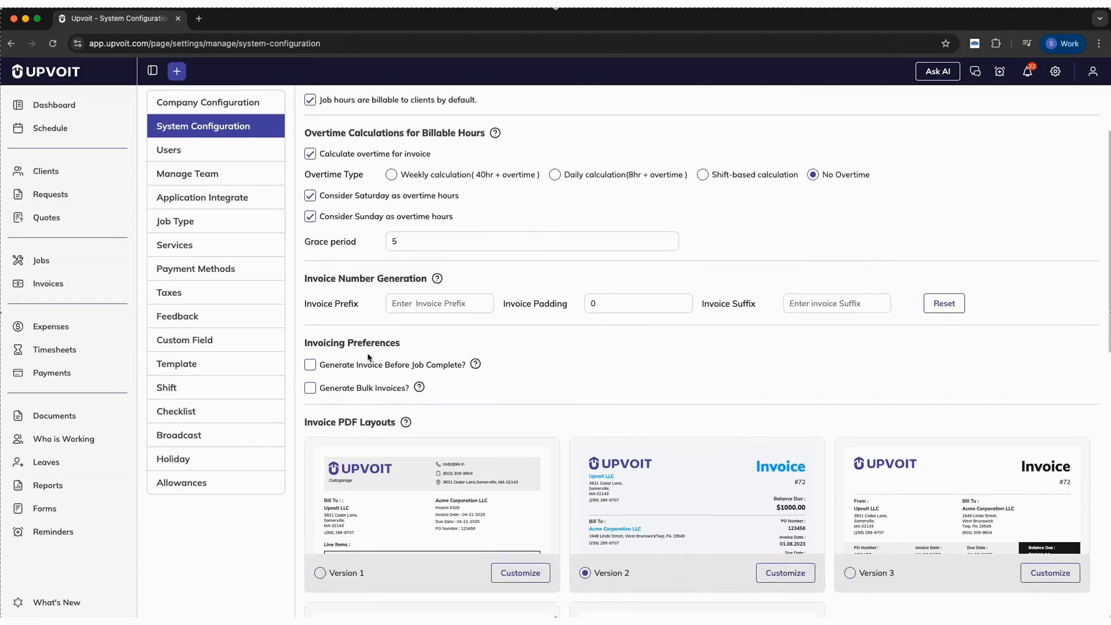
left_click(310, 366)
left_click(312, 365)
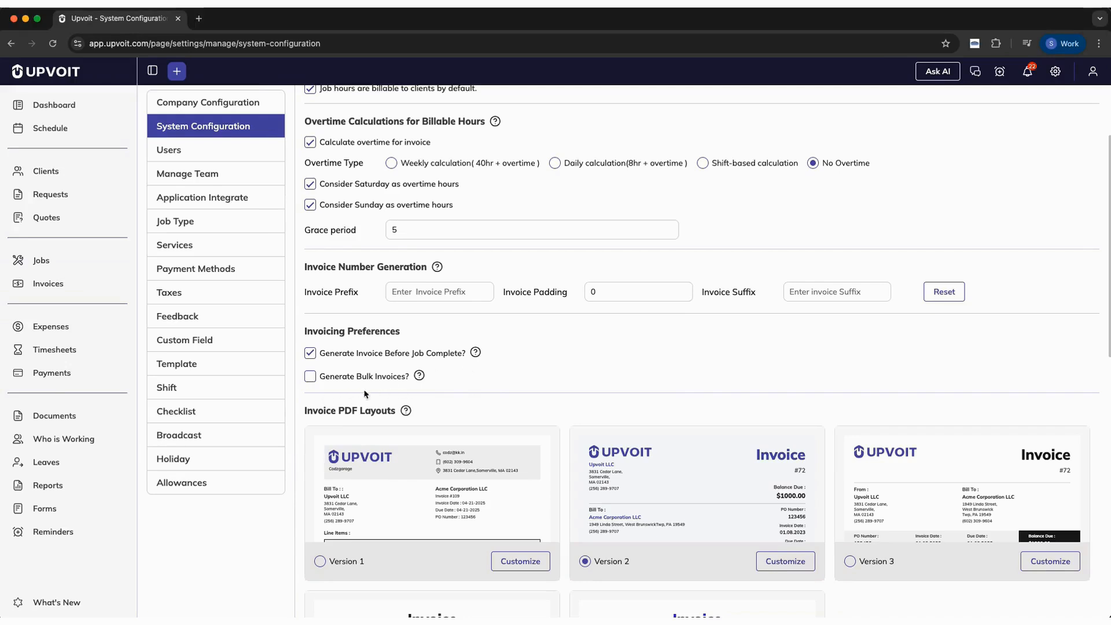
Step: Read the help on generating bulk invoices and enable that option
left_click(419, 376)
scroll(483, 445, "down", 3)
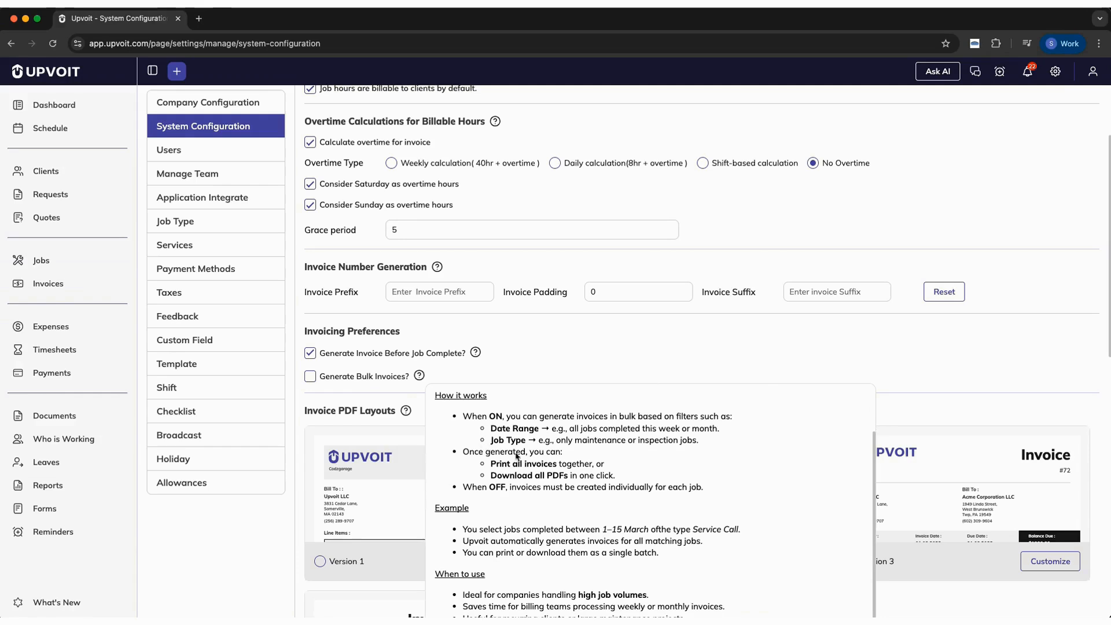
scroll(515, 457, "up", 3)
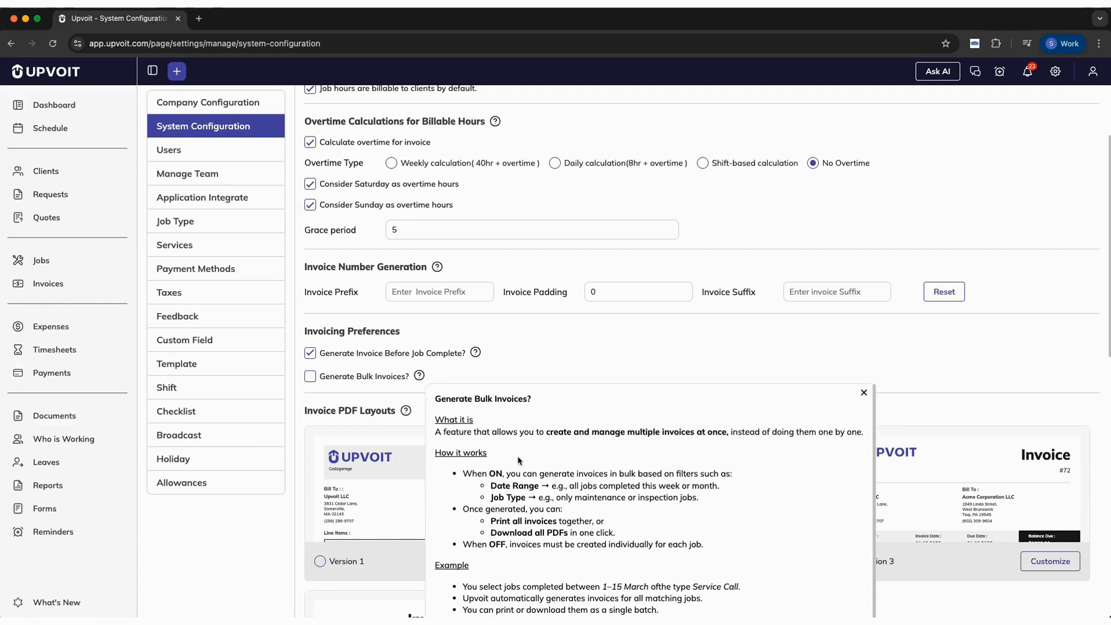
left_click(529, 366)
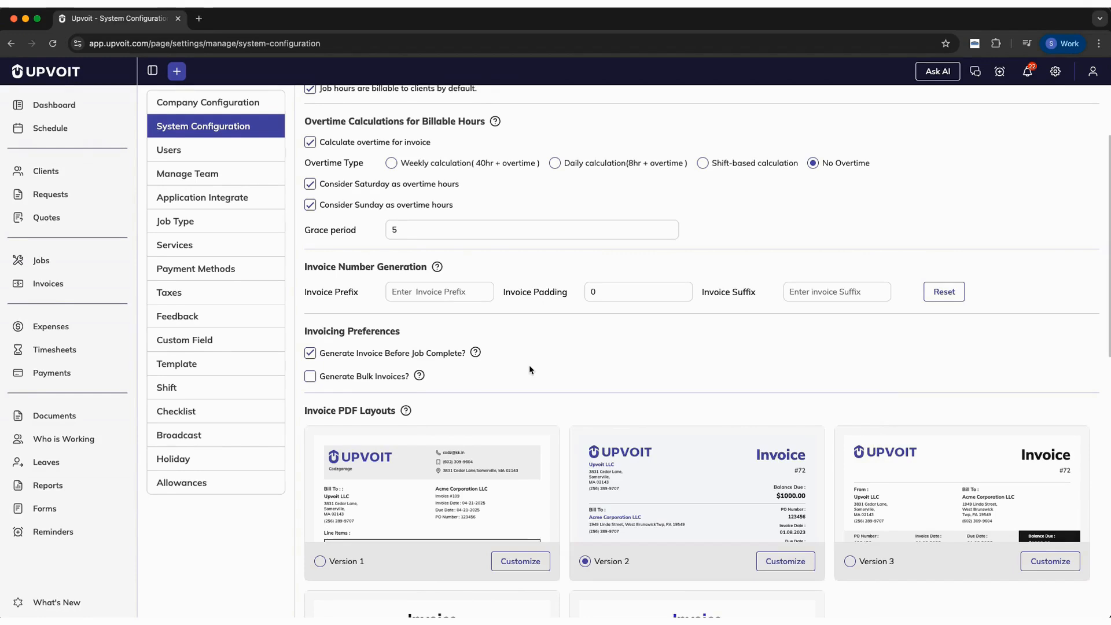
left_click(310, 377)
Step: Try the Version 1 invoice PDF layout, and select Version 2 as the layout to use
scroll(539, 379, "down", 1)
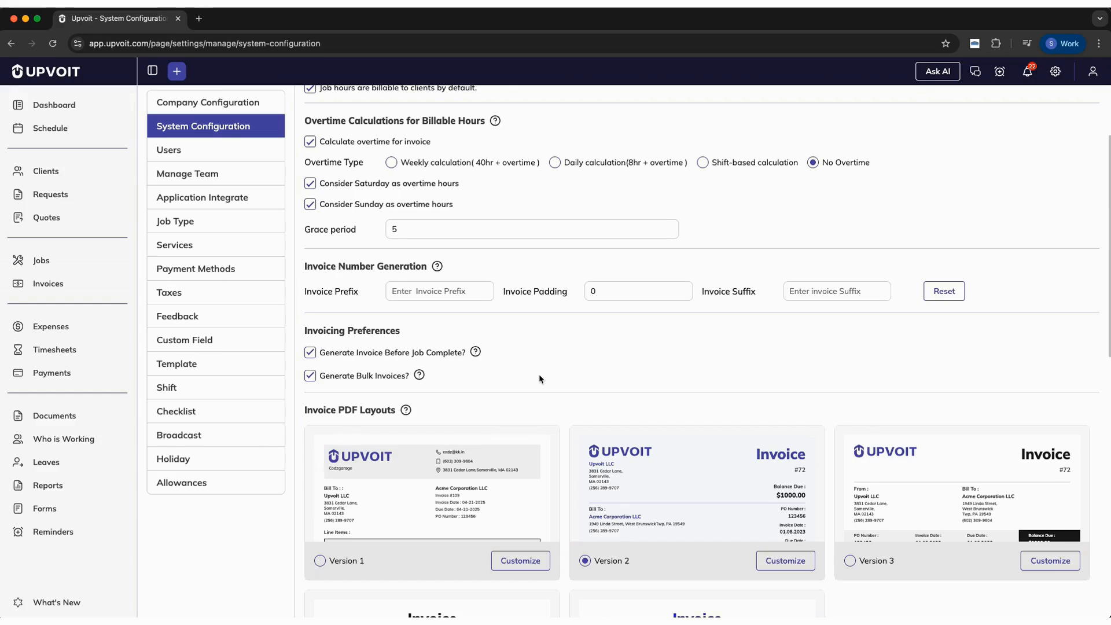
scroll(539, 378, "down", 3)
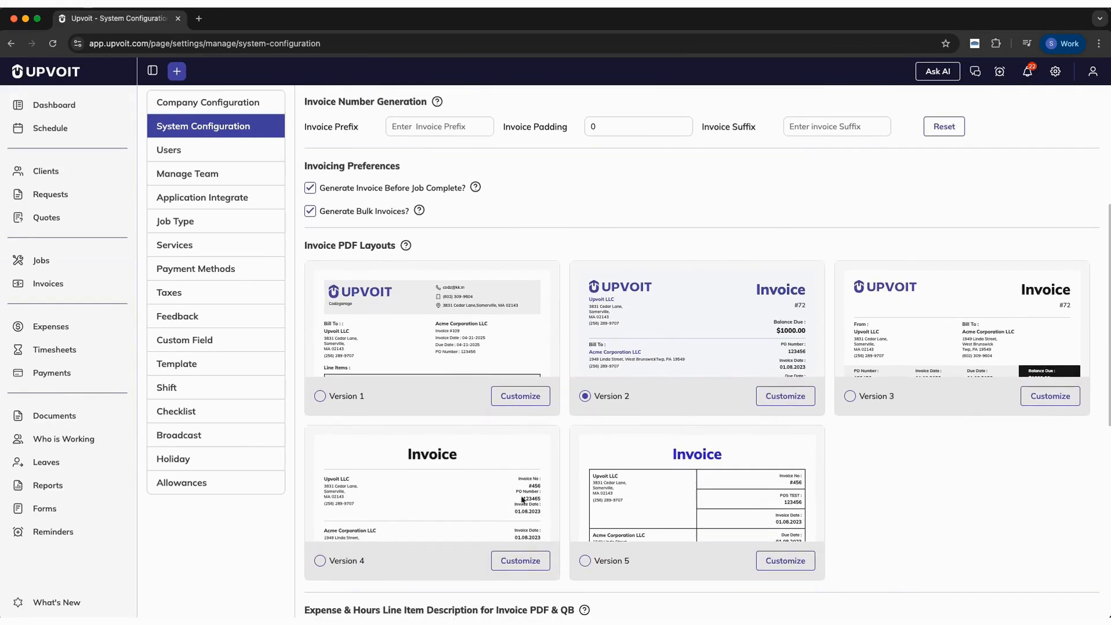
left_click(320, 396)
left_click(586, 397)
Step: Preview the Version 2 invoice PDF from its header down to the signature area
left_click(792, 403)
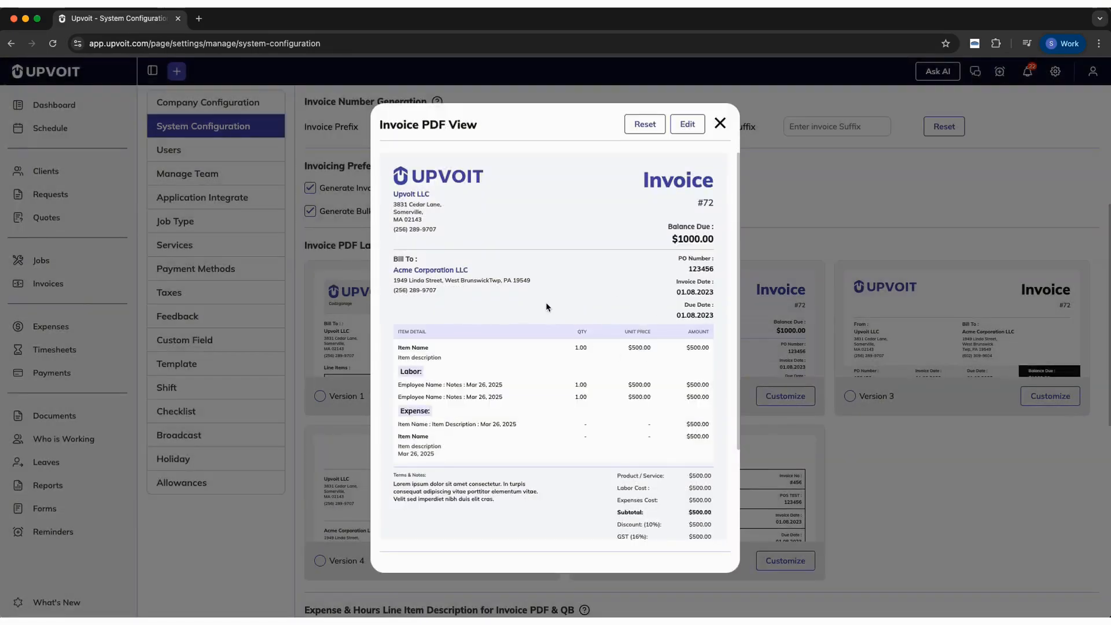
scroll(550, 421, "down", 3)
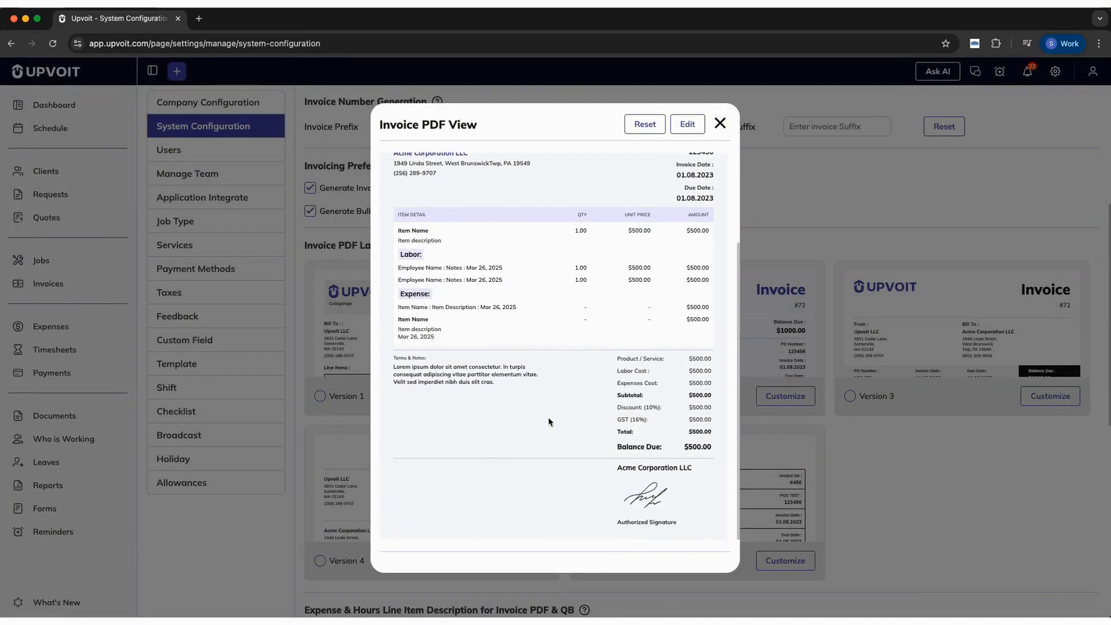
scroll(549, 422, "up", 5)
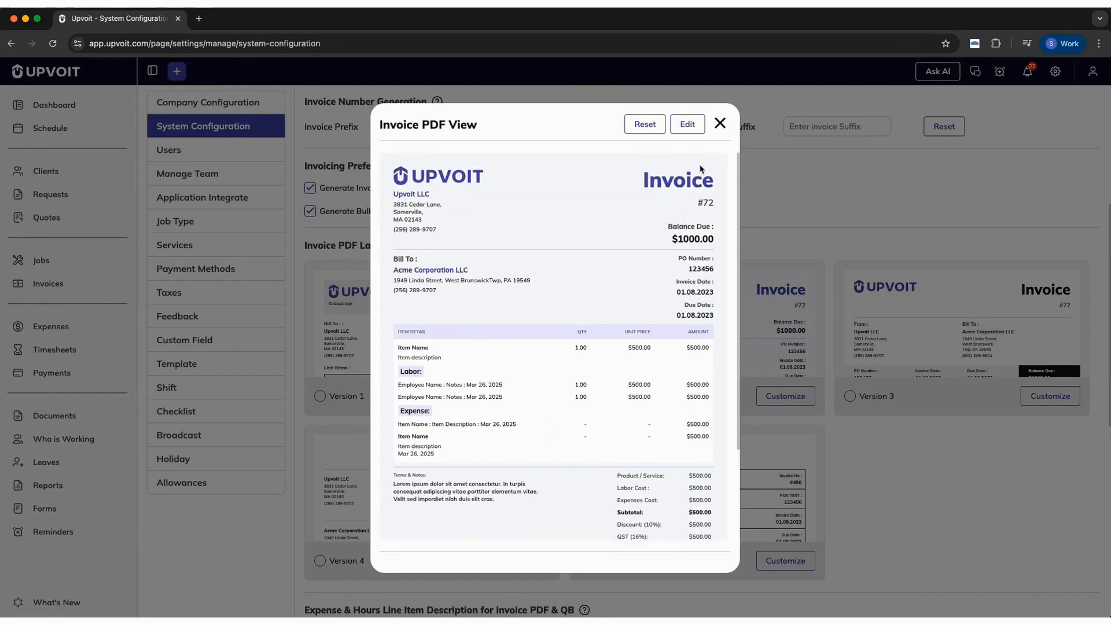
Step: Open the Version 2 invoice template for editing, review its editable labels and total-line options, and save the template
left_click(692, 127)
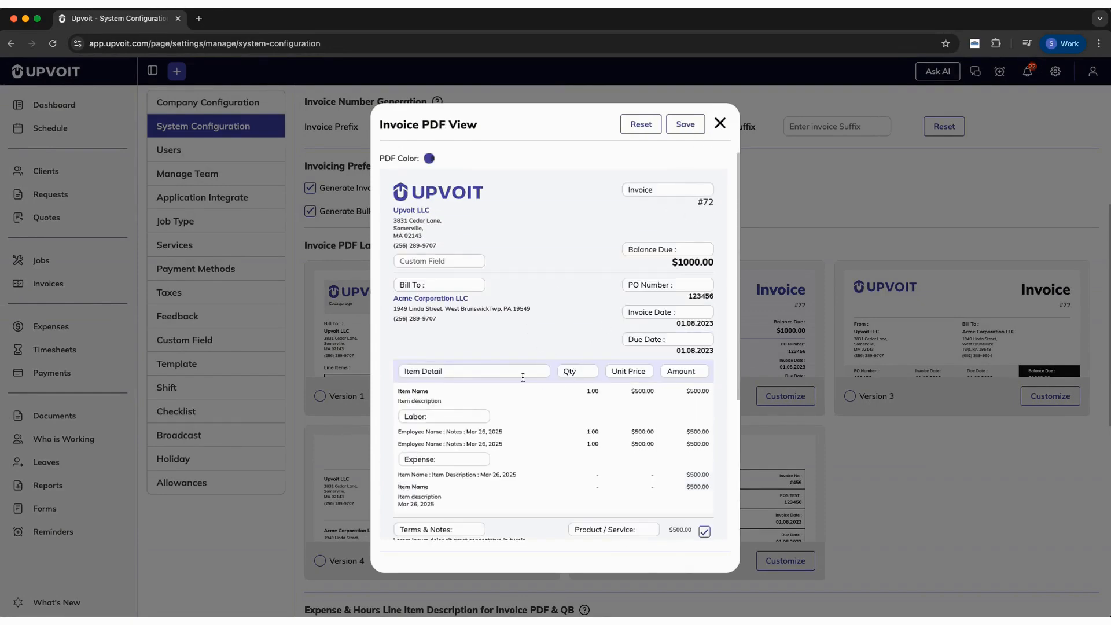
scroll(522, 375, "down", 1)
scroll(523, 378, "down", 3)
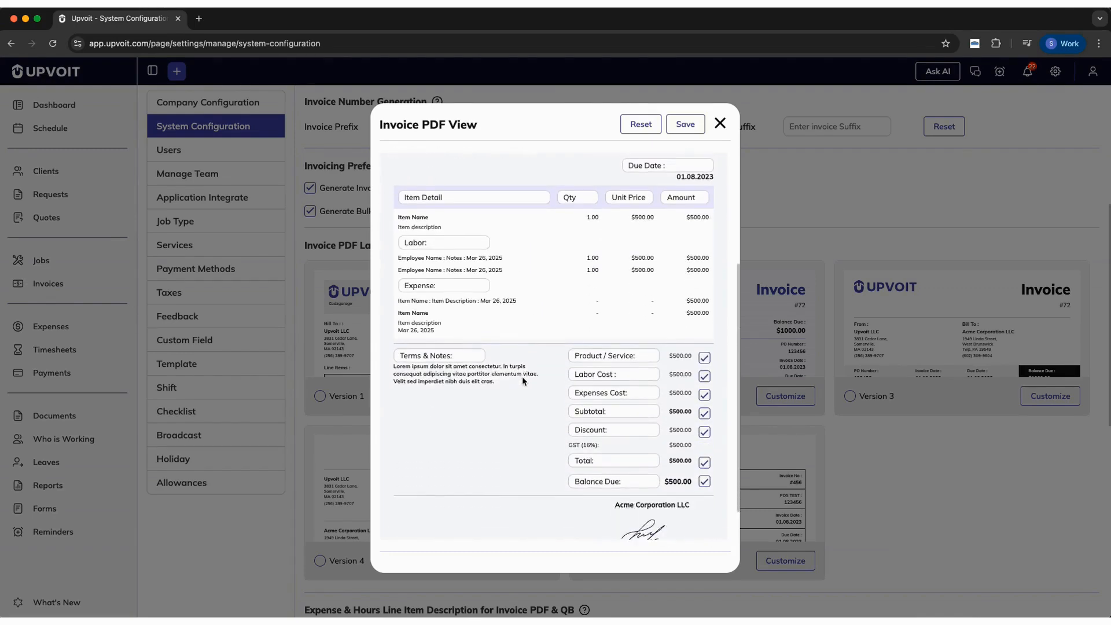
scroll(575, 444, "up", 3)
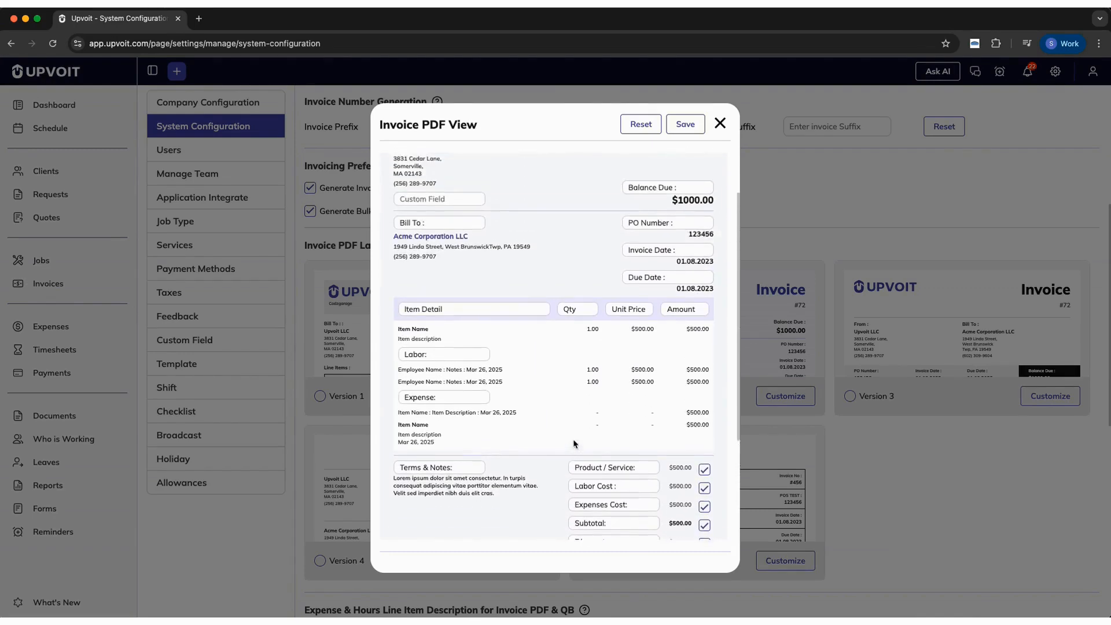
scroll(574, 444, "up", 2)
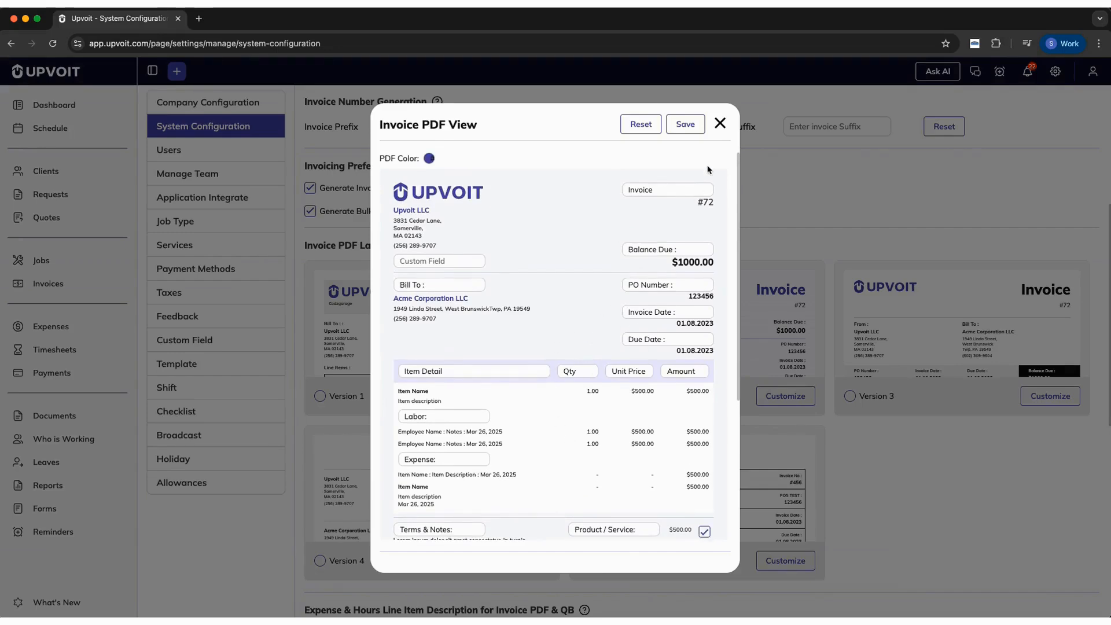
left_click(684, 125)
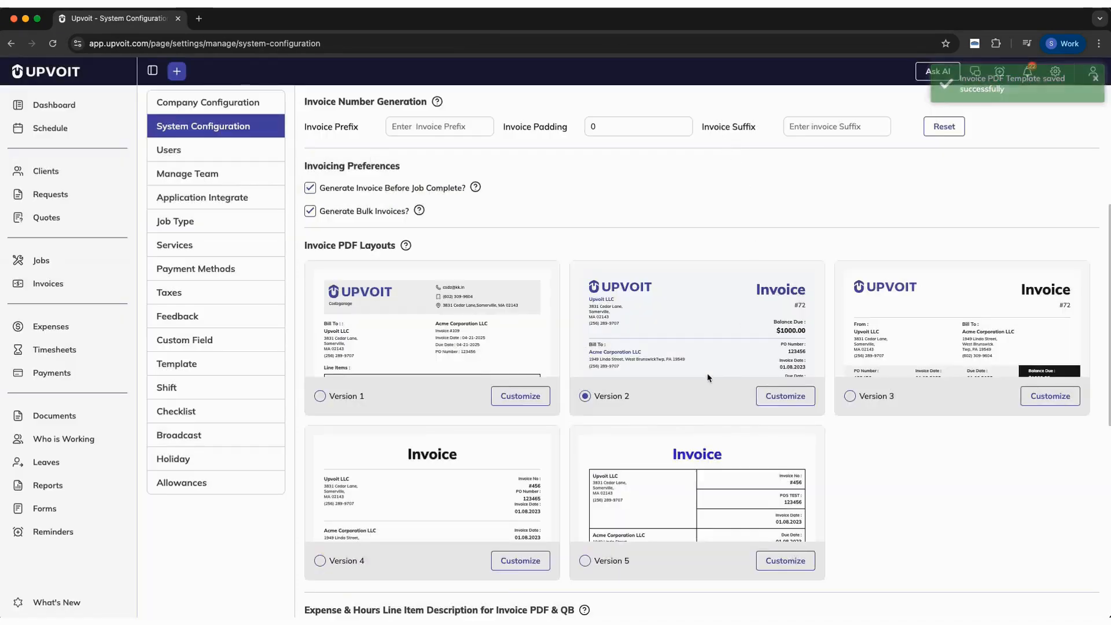
Step: Examine the labor and expense line item descriptions used for the invoice PDF and QB
scroll(707, 379, "down", 3)
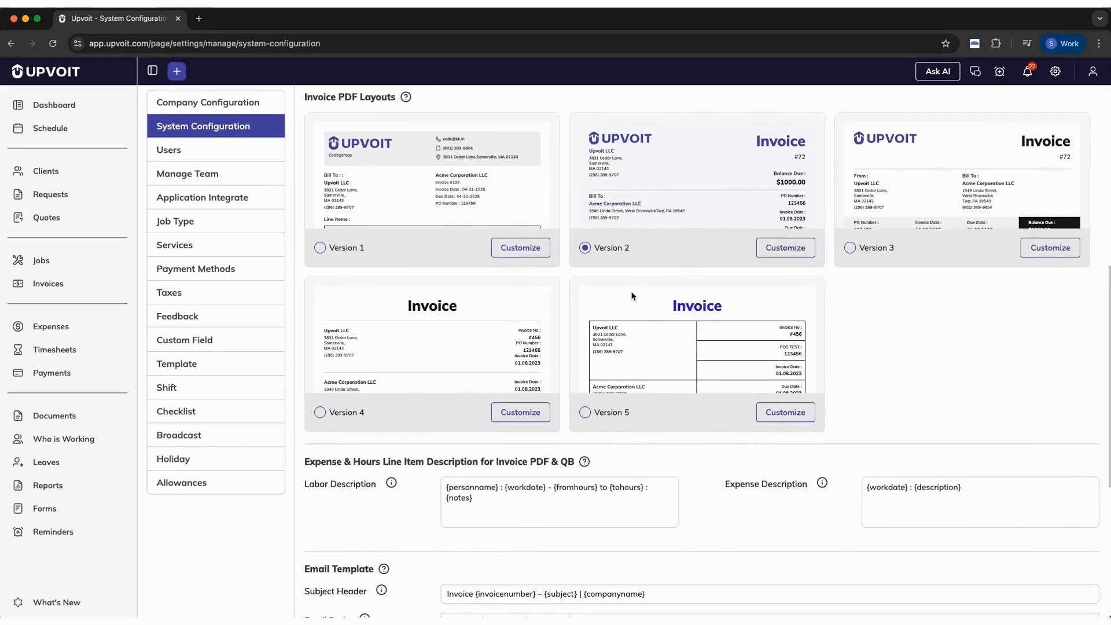
scroll(632, 296, "down", 3)
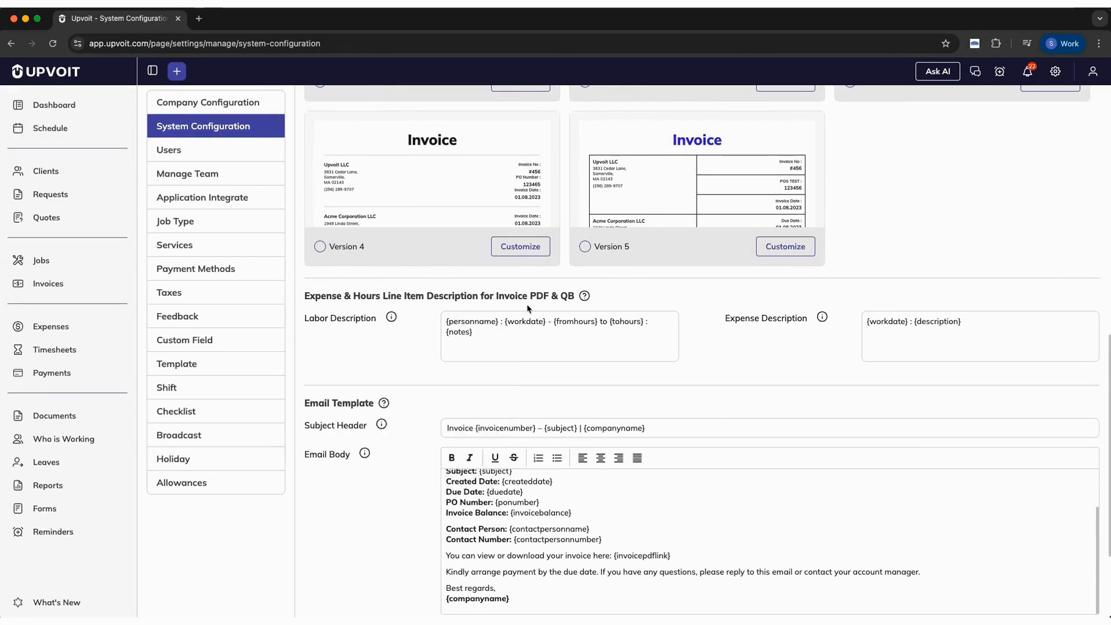
left_click(507, 334)
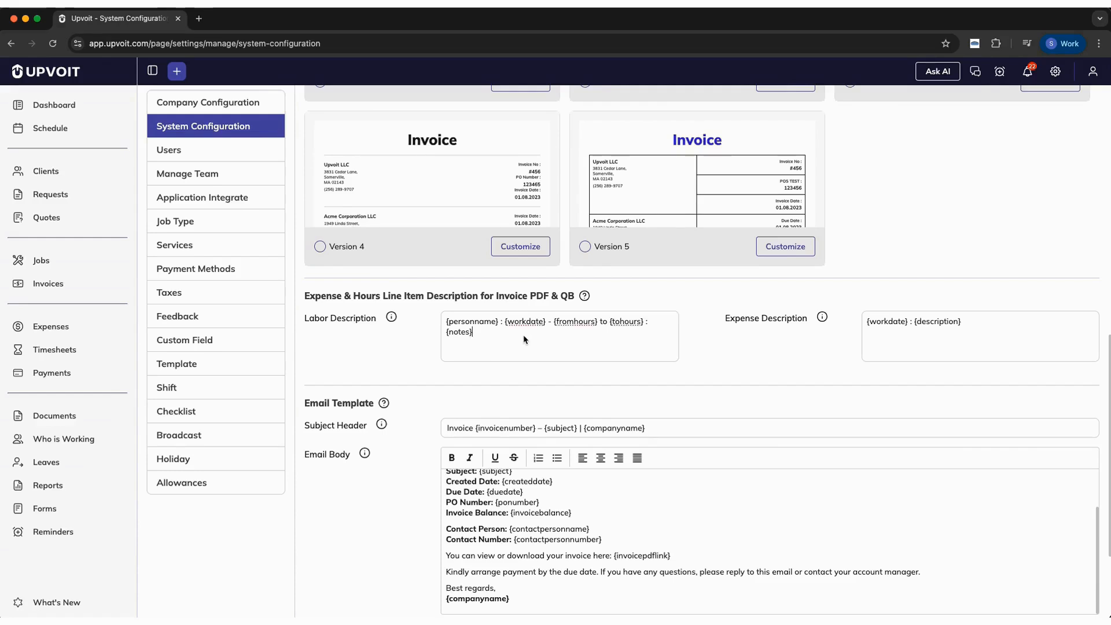
left_click(536, 323)
left_click(523, 325)
Step: Review the invoice email's subject header and body template
scroll(507, 363, "down", 1)
scroll(506, 364, "down", 3)
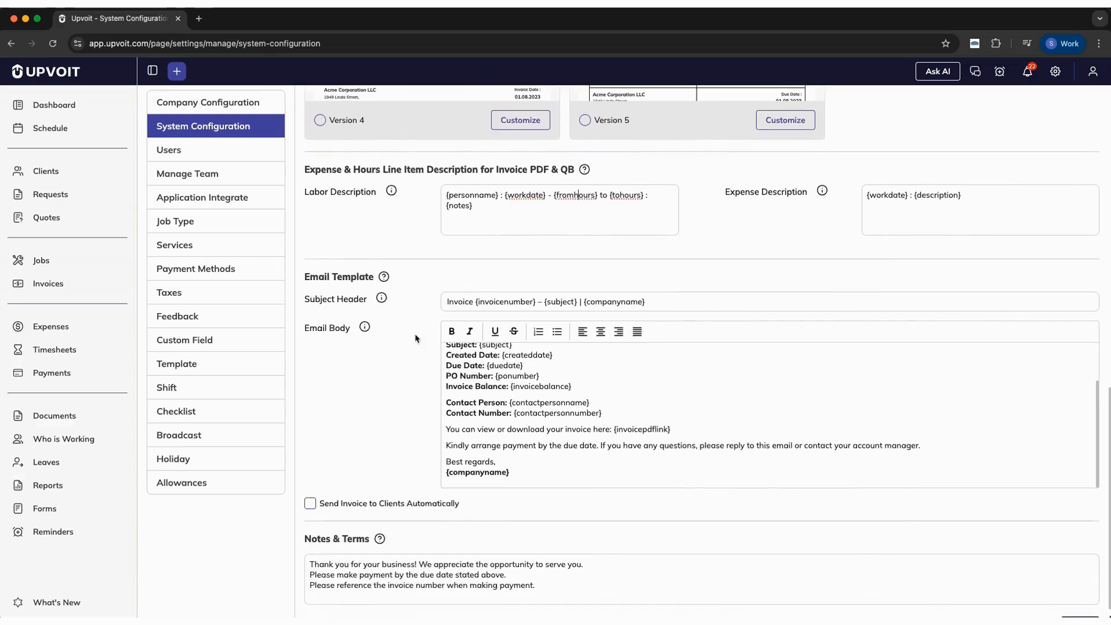
mouse_move(382, 297)
left_click(670, 375)
Step: Toggle the option to send invoices to clients automatically
scroll(671, 374, "down", 1)
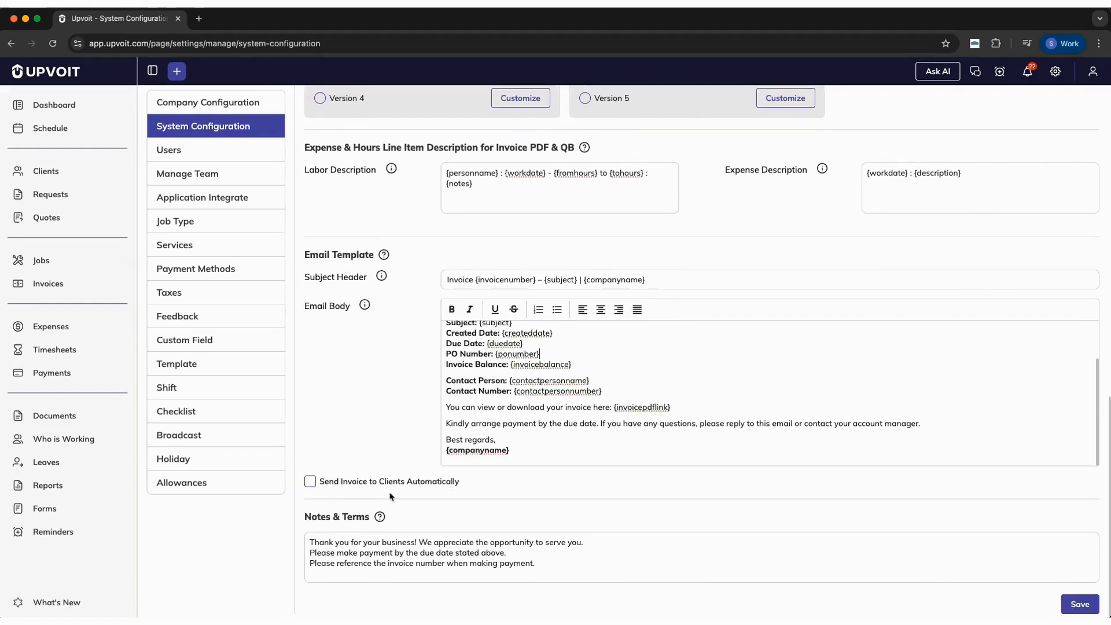
left_click(311, 483)
left_click(311, 482)
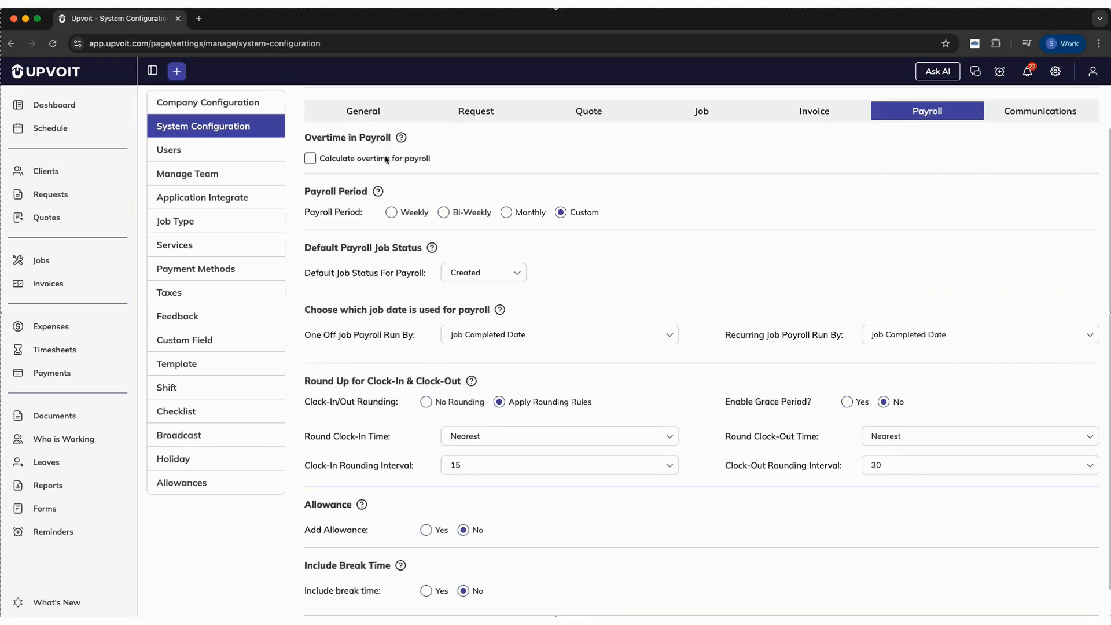
Step: Preview the payroll overtime calculation options and try the Weekly, Bi-Weekly and Monthly payroll periods before returning to Custom
left_click(310, 158)
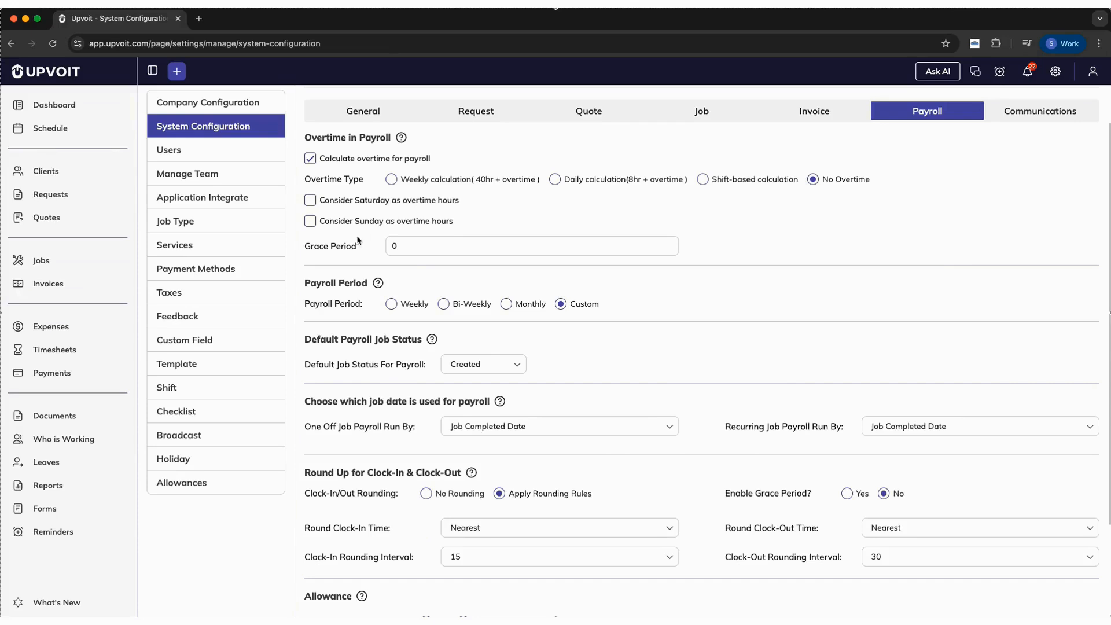
left_click(311, 160)
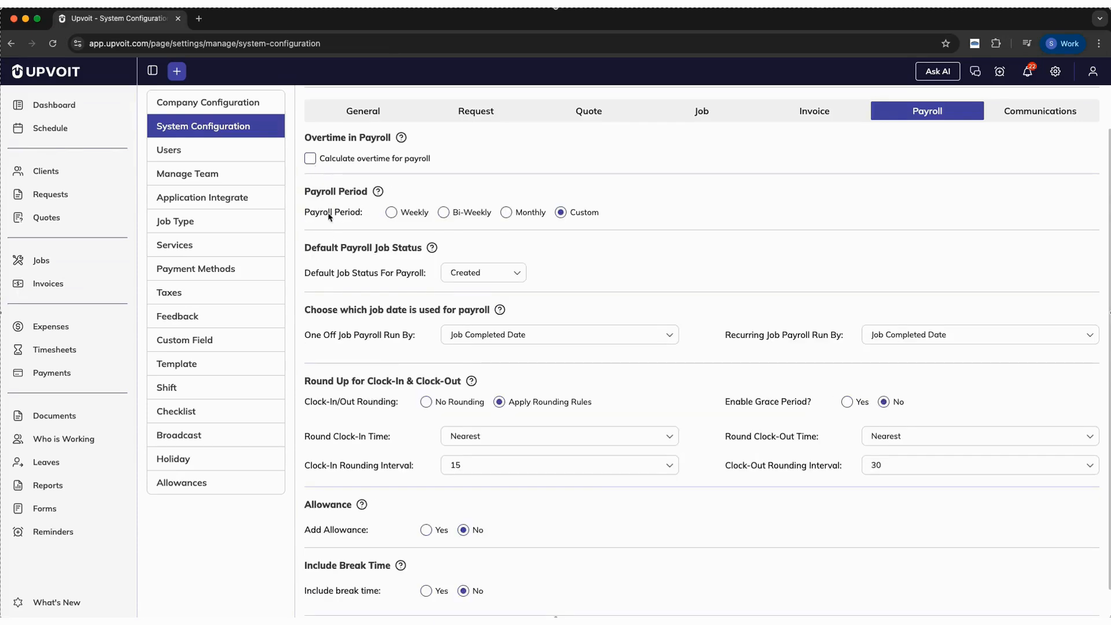
left_click(392, 213)
left_click(445, 213)
left_click(507, 213)
left_click(560, 213)
Step: Review the job statuses available as the default for payroll
scroll(402, 215, "down", 1)
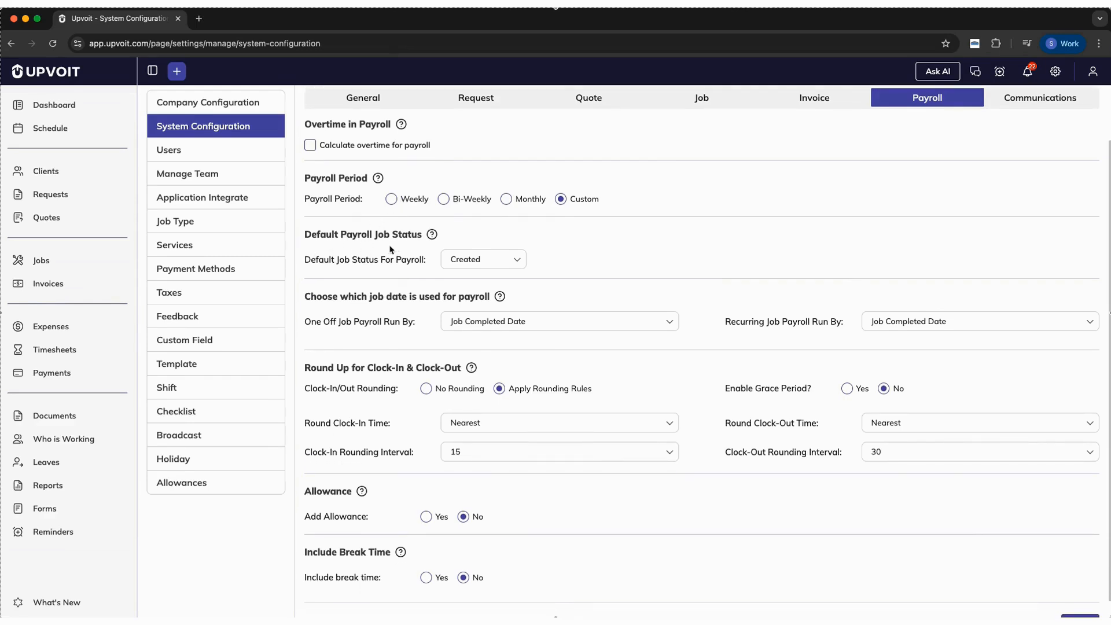
left_click(452, 260)
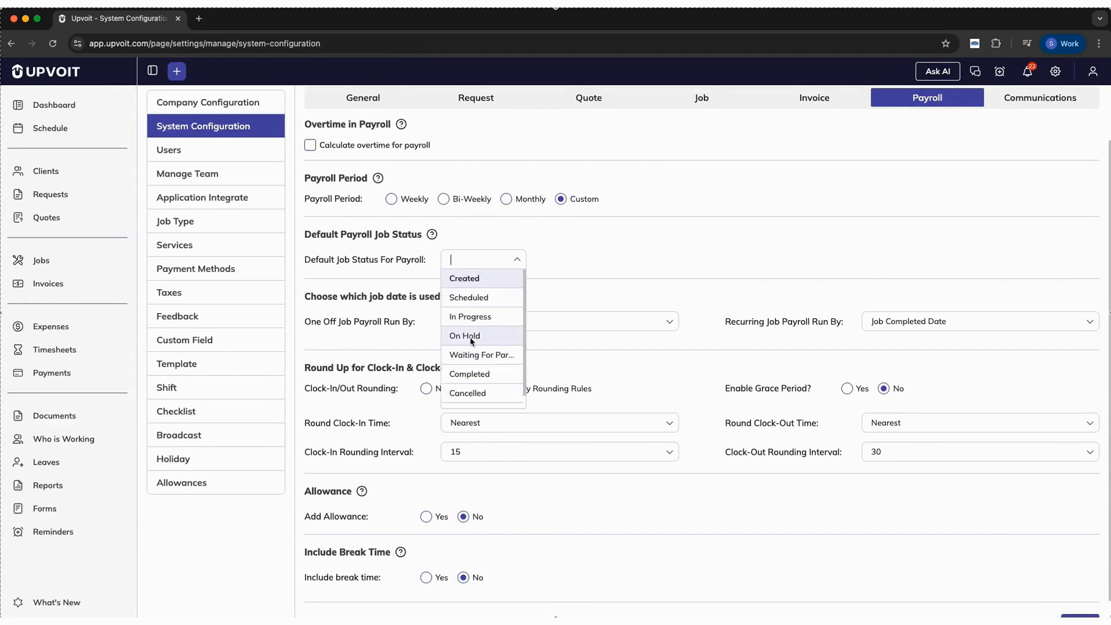
left_click(538, 268)
Step: Review the job date choices for payroll and set one-off job payroll to run by Job Start Date
scroll(538, 268, "down", 1)
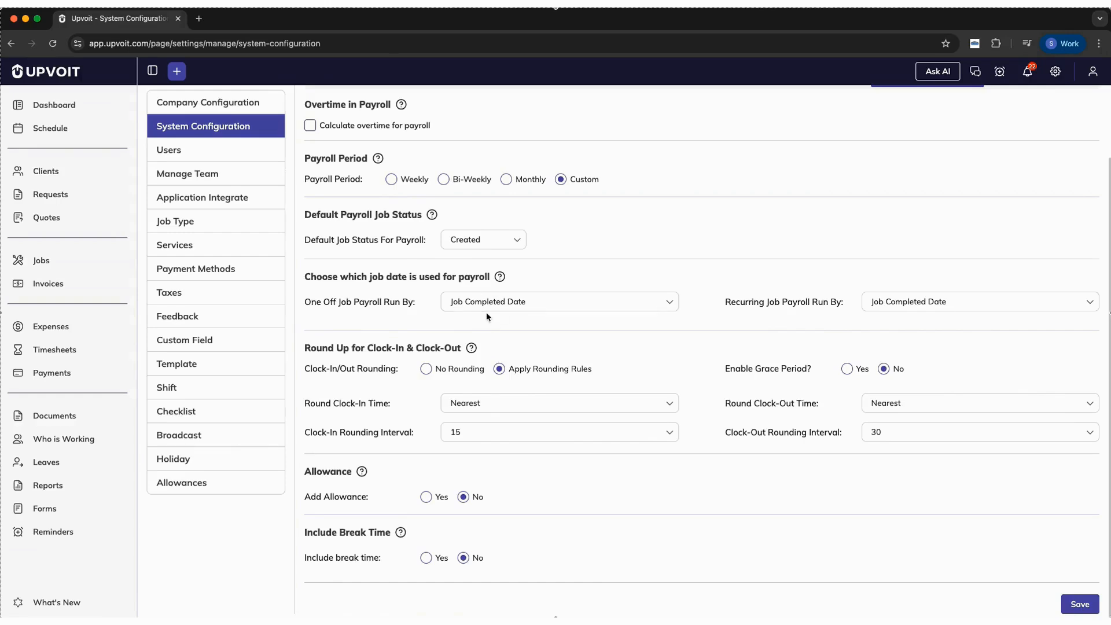
left_click(530, 307)
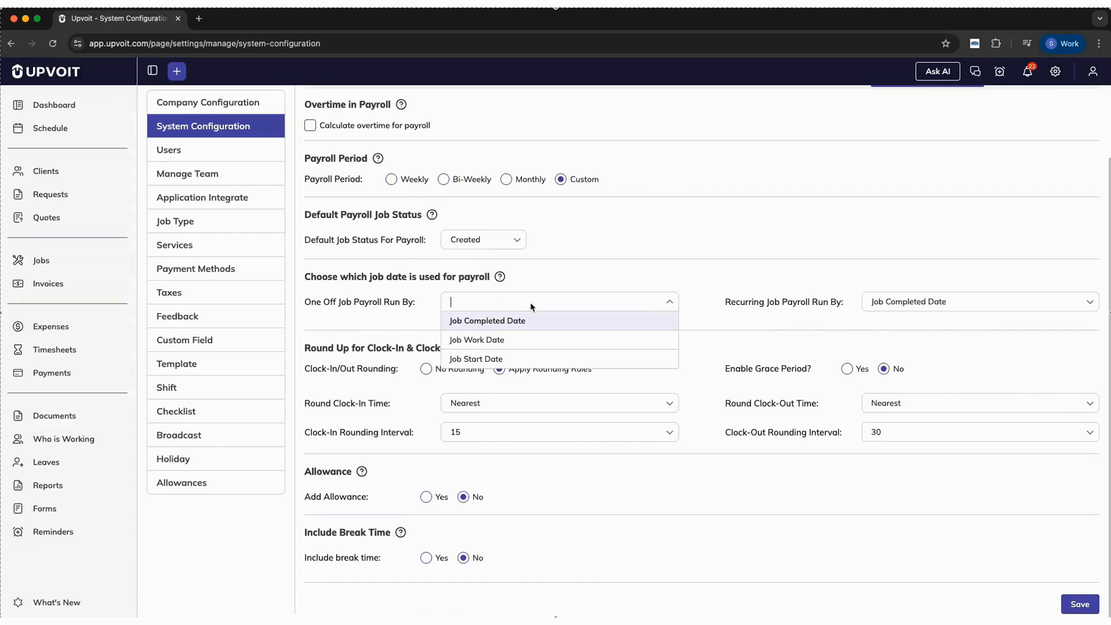
left_click(868, 305)
left_click(630, 304)
left_click(510, 322)
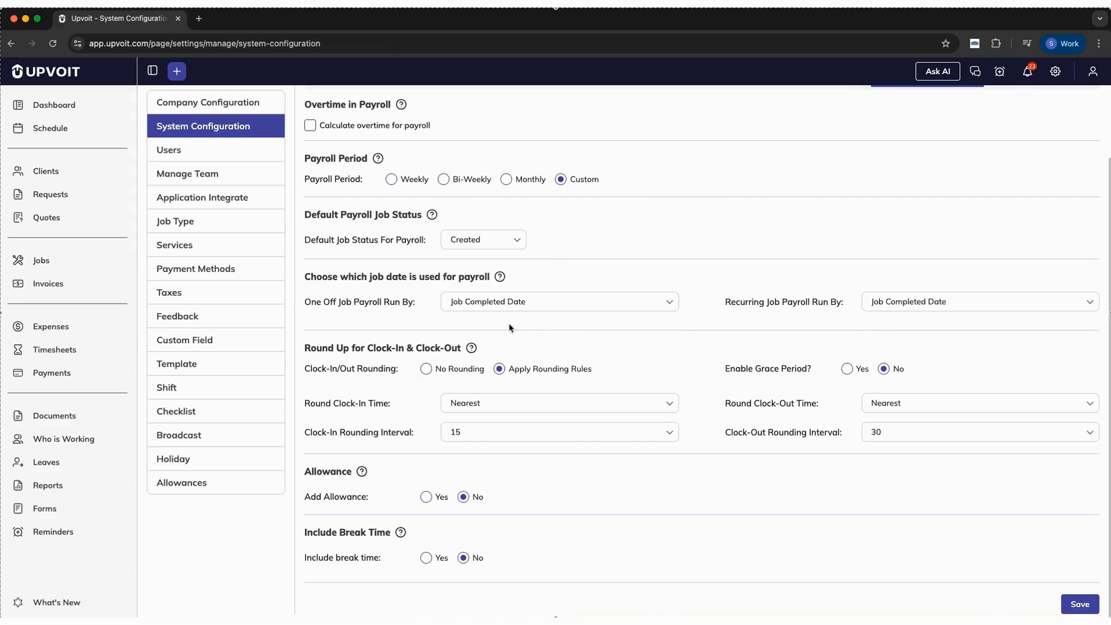
left_click(548, 300)
left_click(541, 327)
left_click(543, 301)
left_click(533, 362)
Step: Apply rounding rules to clock-in and clock-out, and review the rounding choices for clock-in time
scroll(428, 376, "up", 2)
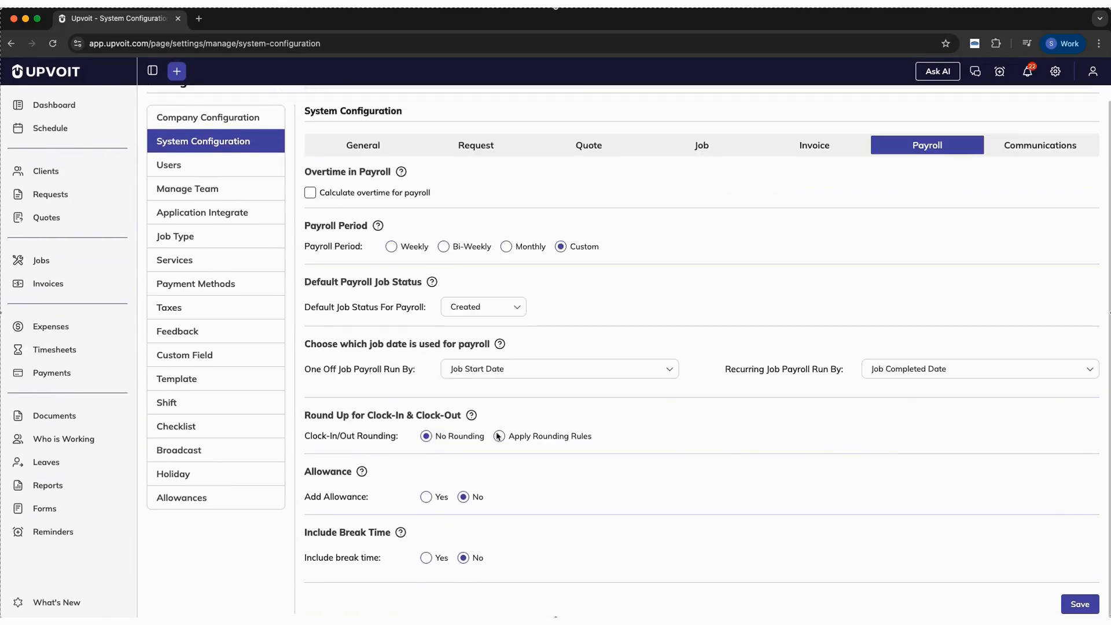
scroll(567, 413, "down", 2)
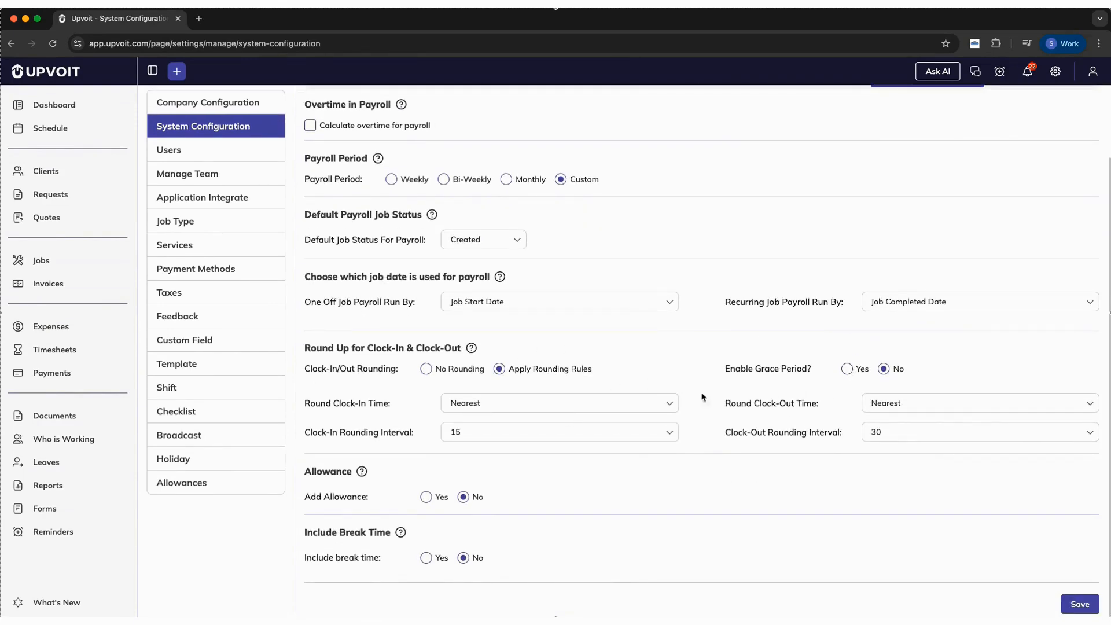
left_click(559, 402)
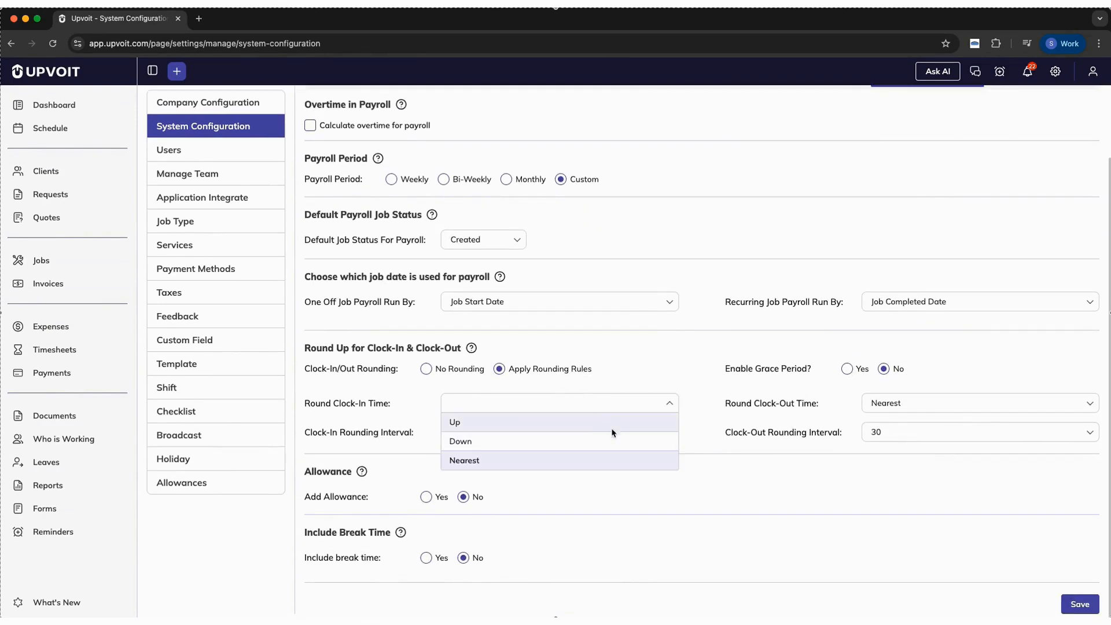
left_click(693, 427)
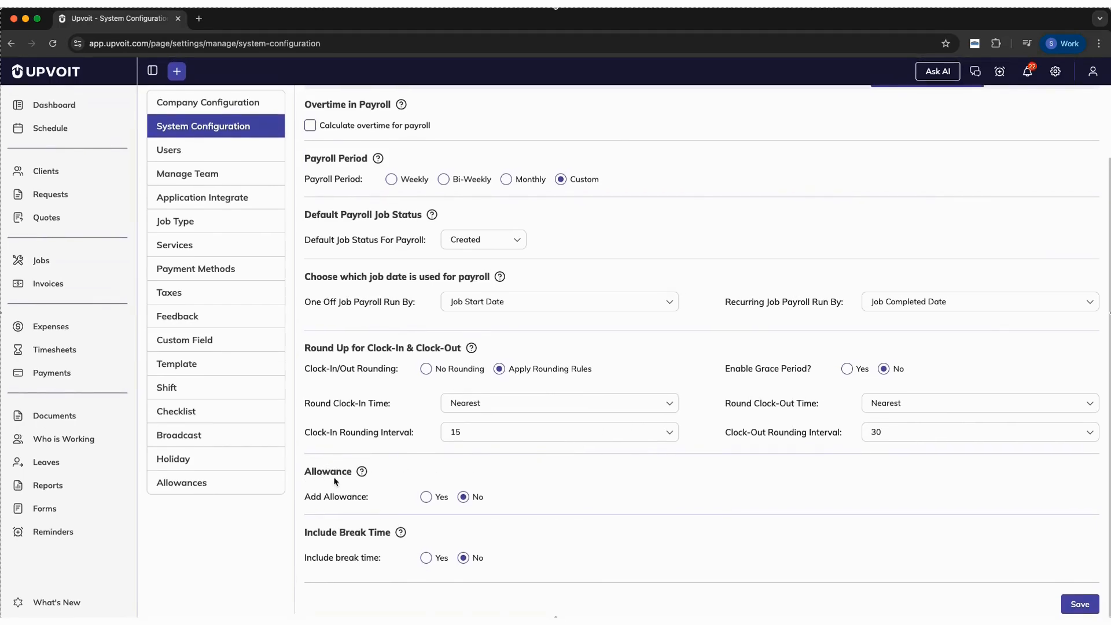
Step: Switch the payroll Add Allowance option to Yes and back to No
left_click(426, 497)
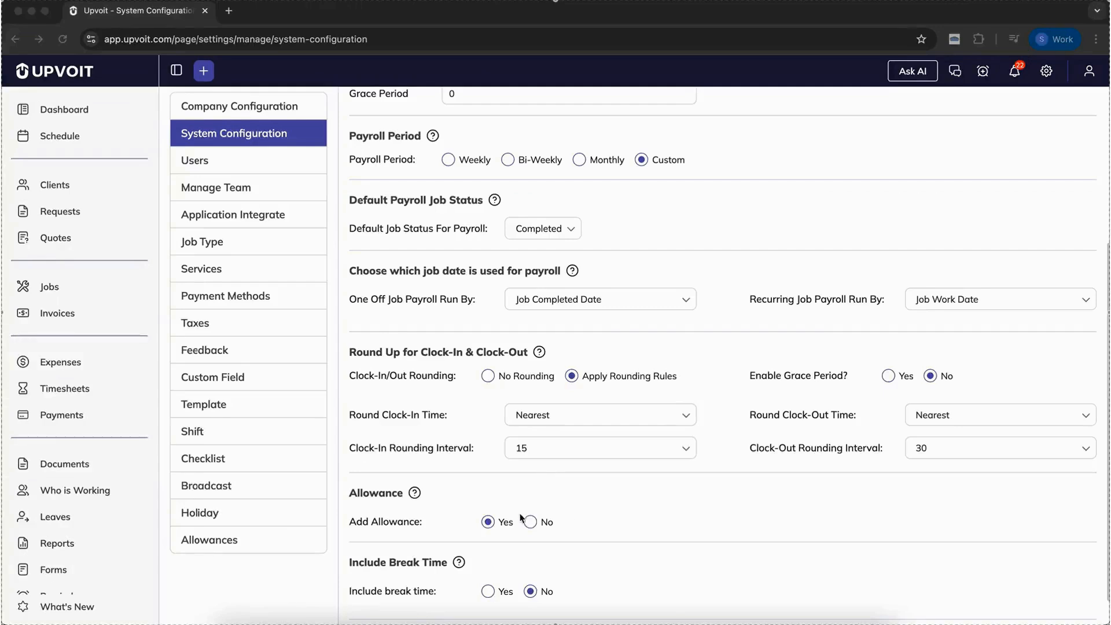
left_click(464, 467)
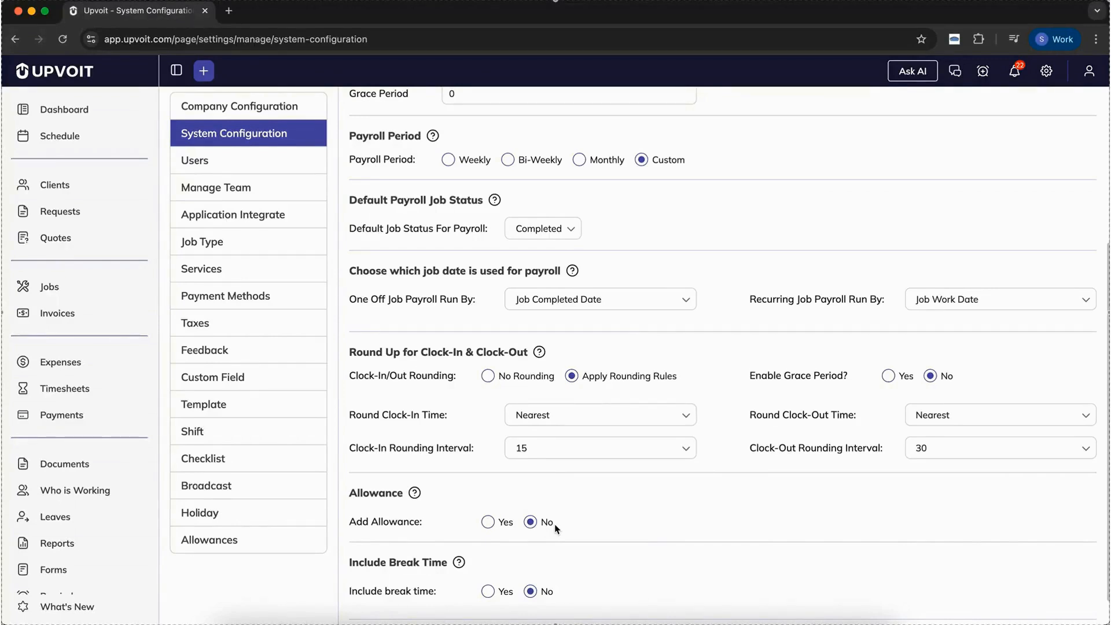
Step: Include break time in payroll, applying it only to shifts longer than 4 hours
scroll(480, 555, "down", 1)
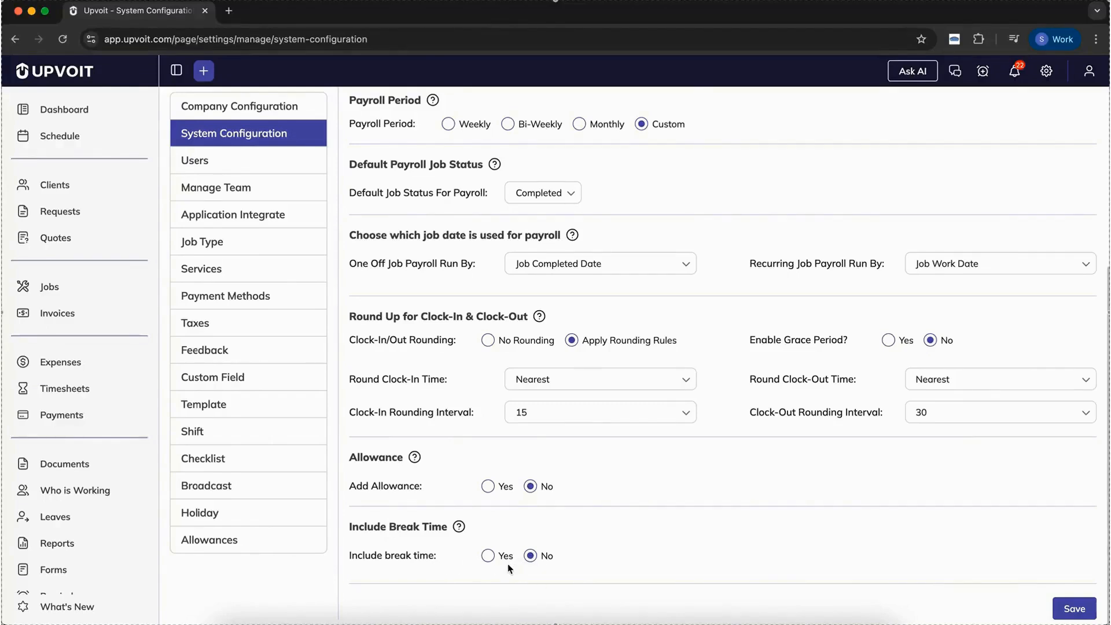
left_click(488, 556)
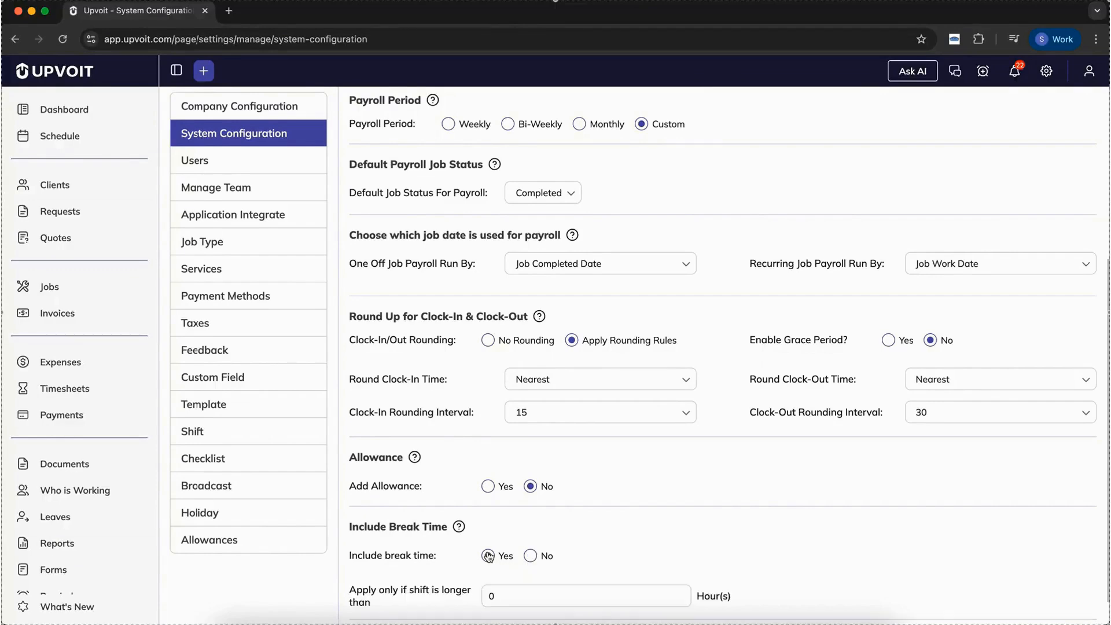
scroll(489, 553, "down", 1)
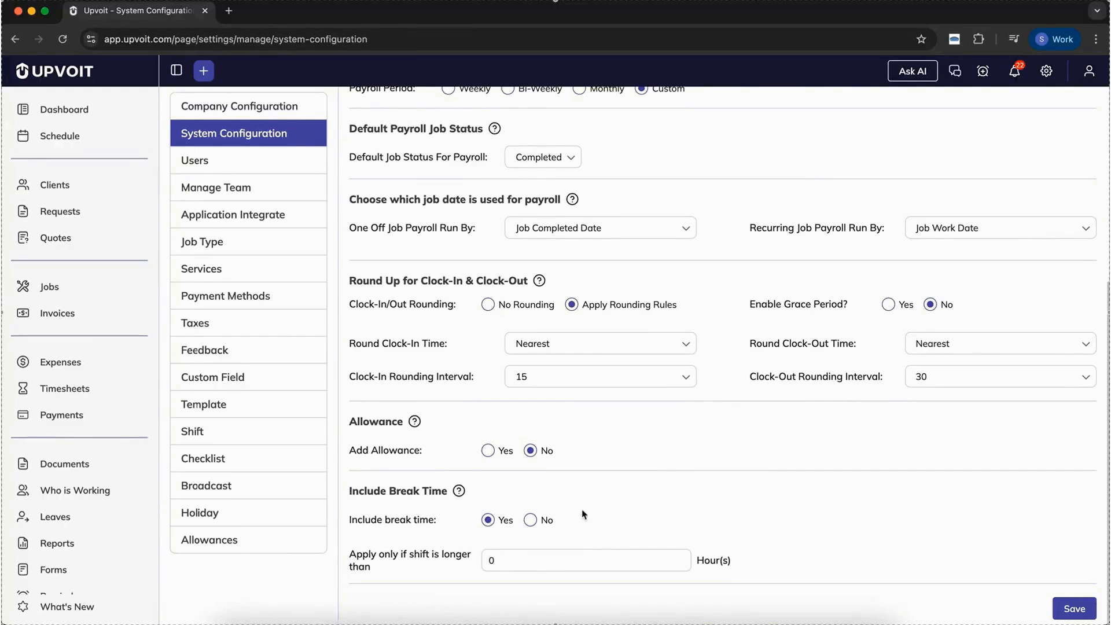
left_click(531, 519)
left_click(493, 557)
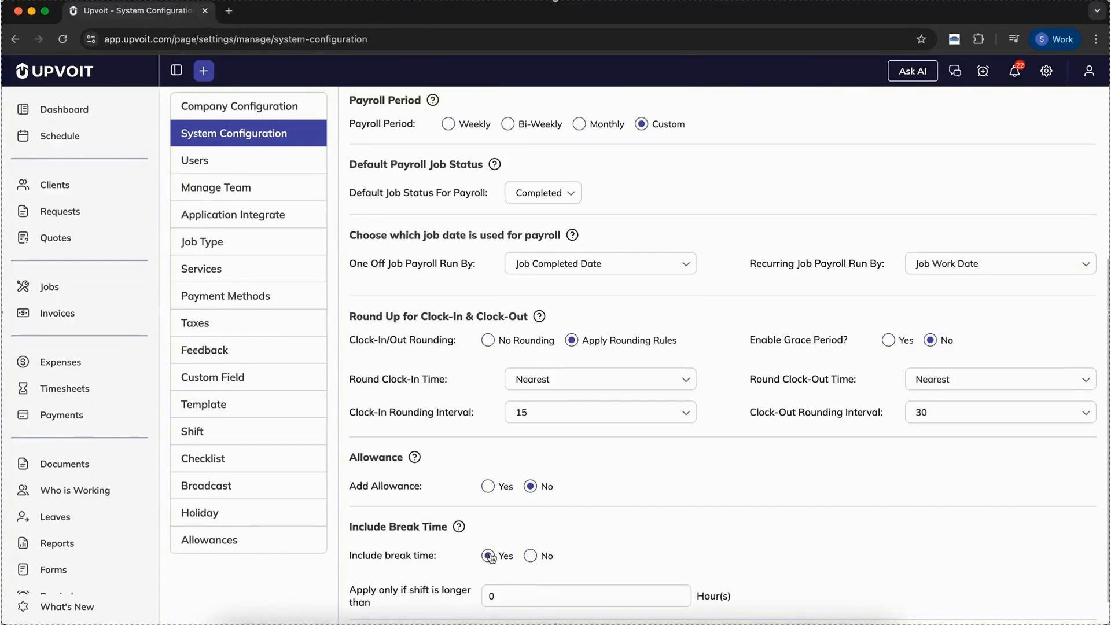
scroll(454, 581, "down", 1)
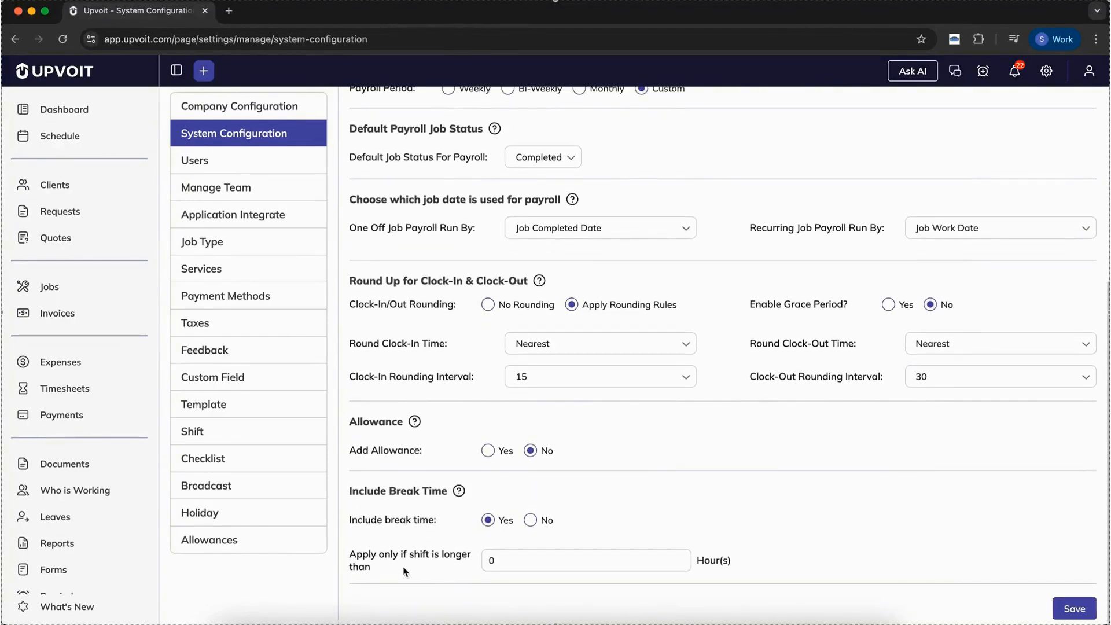
left_click(506, 566)
key("BackSpace")
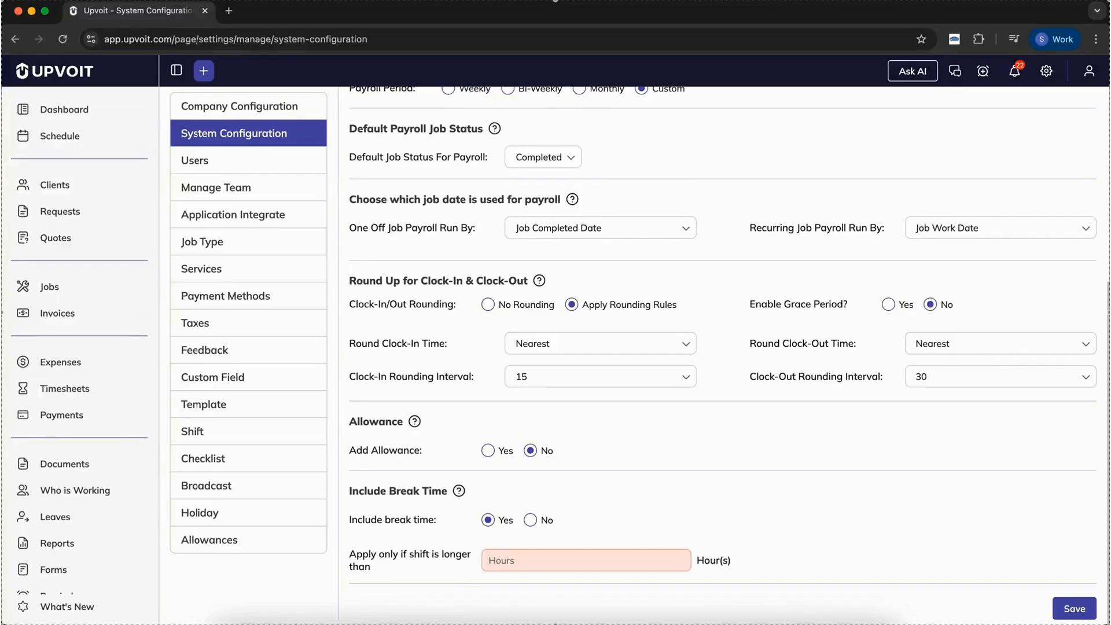
type("4")
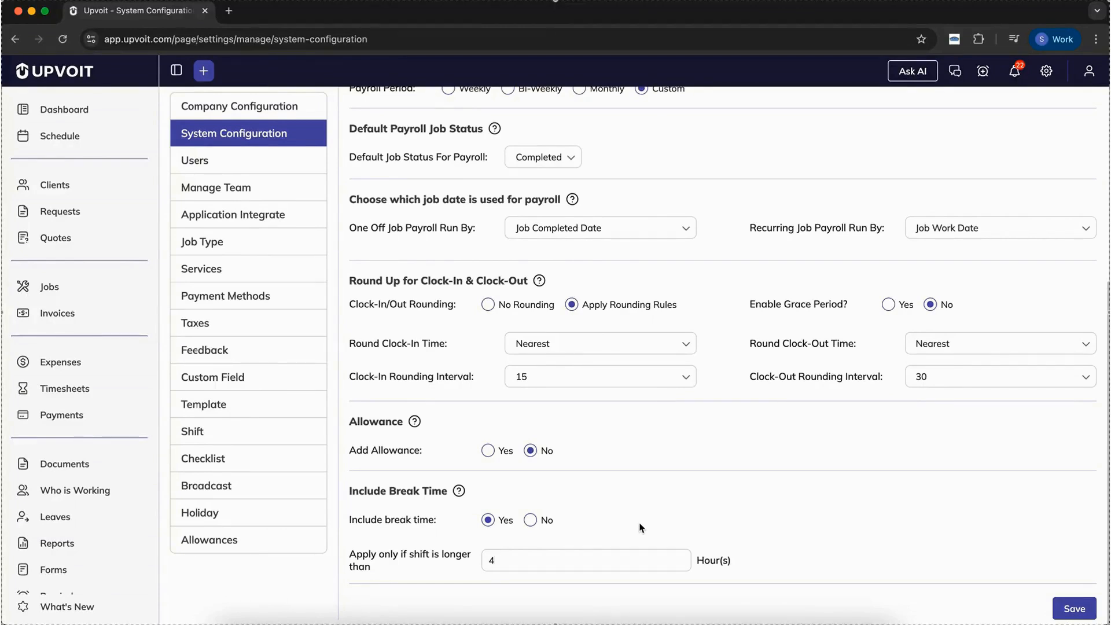
Step: Open the communications settings and examine the customer and technician email options for each job event
left_click(1039, 174)
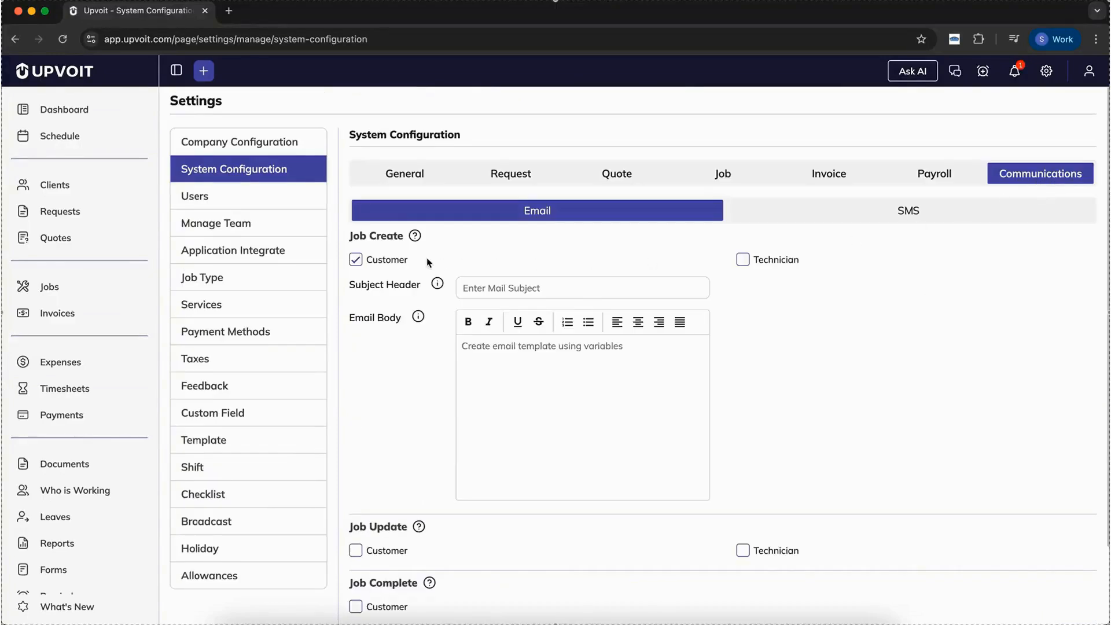
scroll(389, 263, "down", 3)
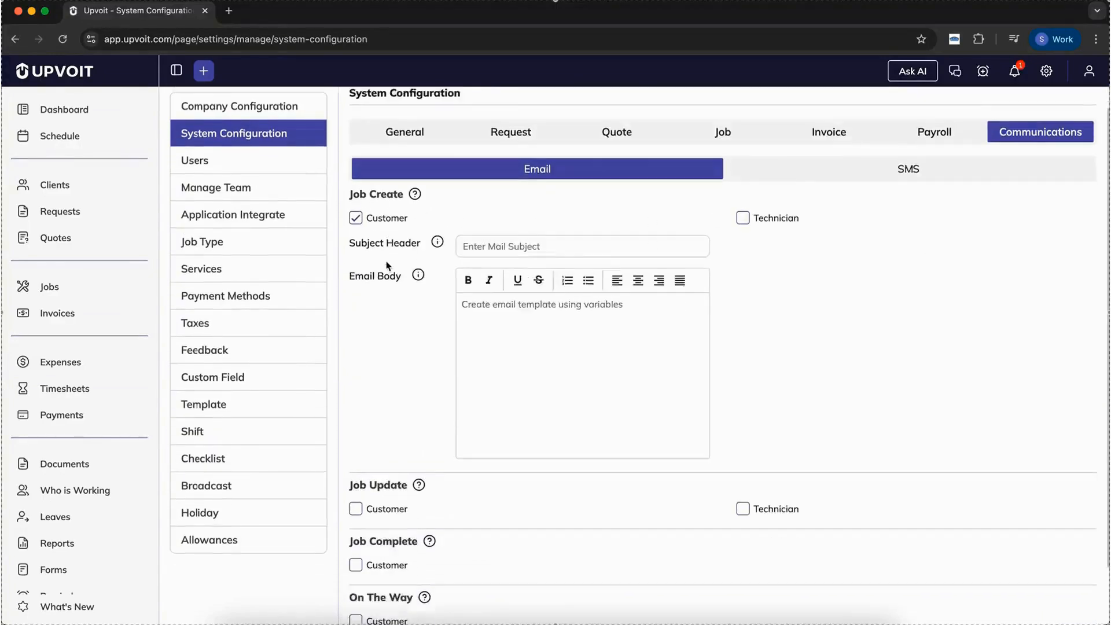
scroll(408, 239, "up", 3)
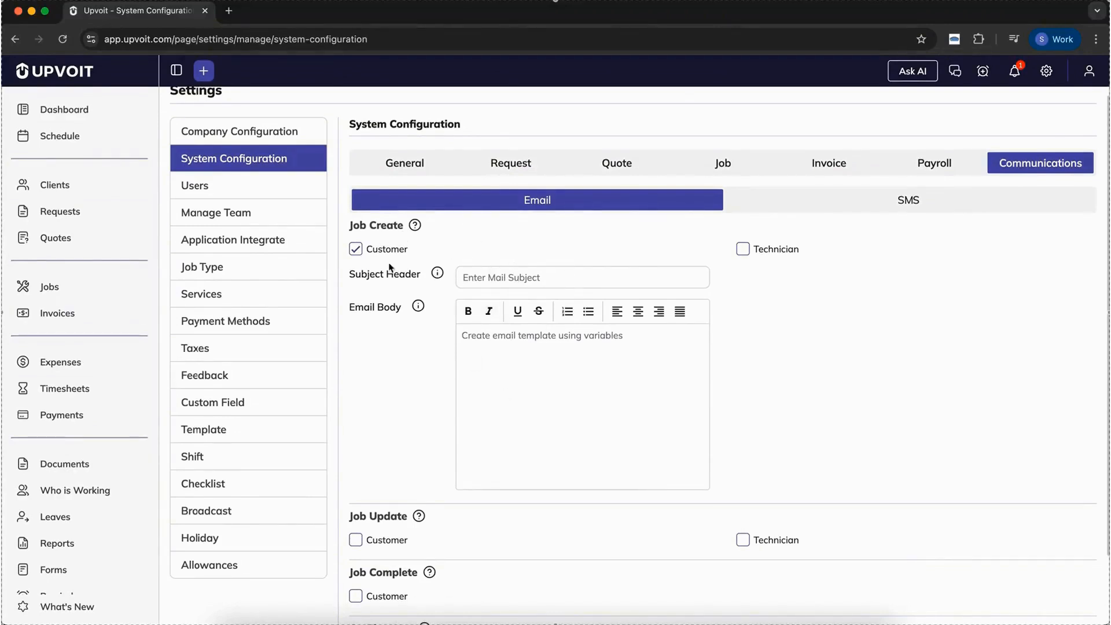
scroll(404, 565, "down", 2)
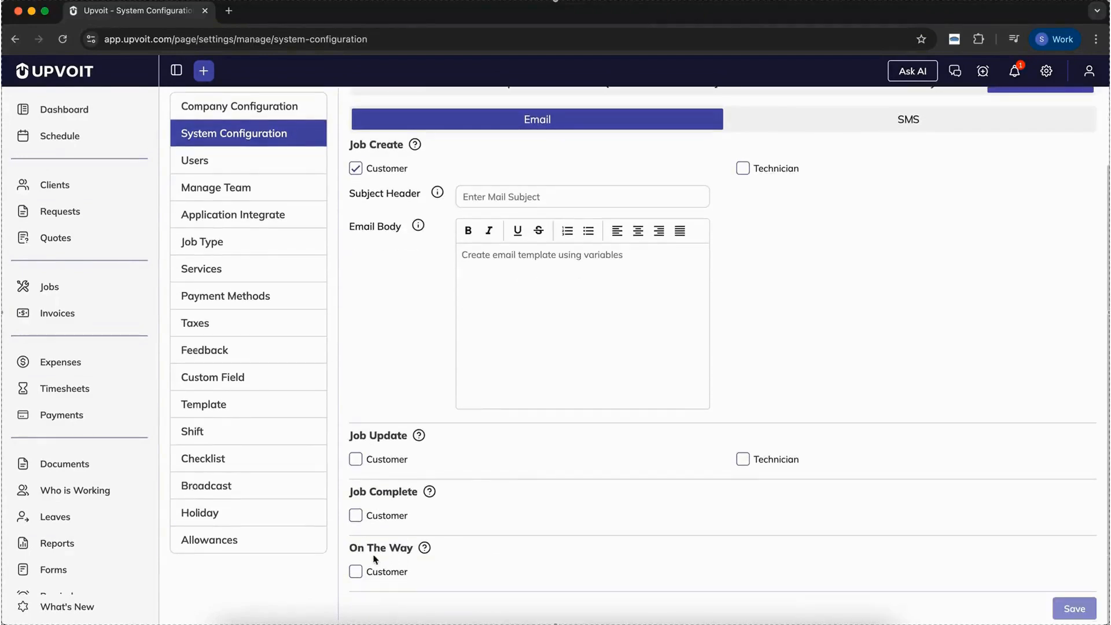
scroll(516, 364, "up", 3)
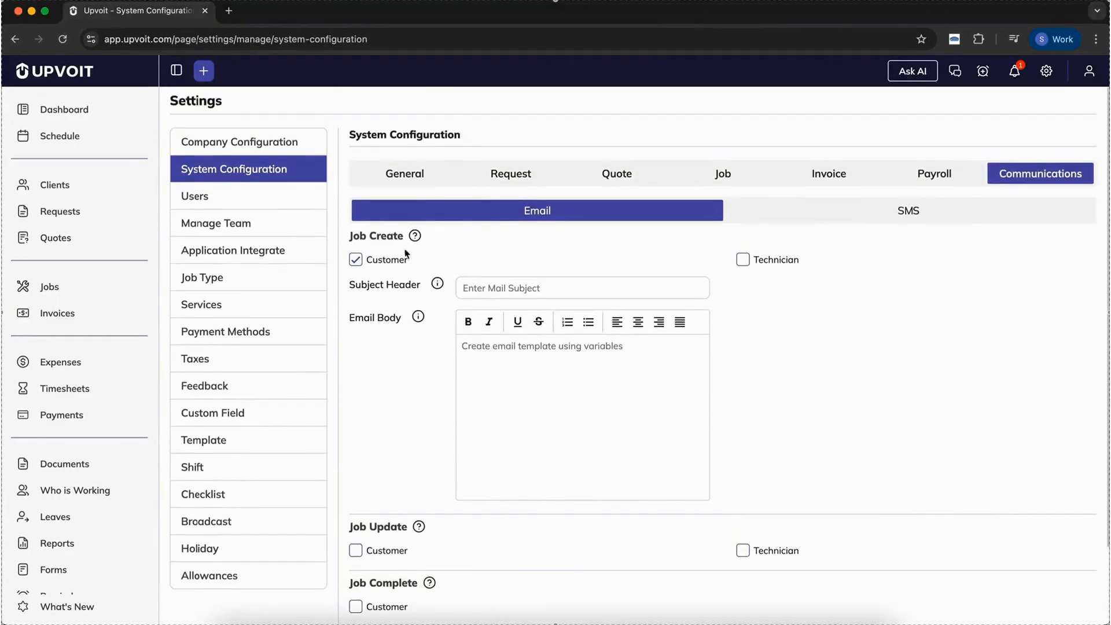
left_click(357, 260)
left_click(357, 259)
Step: Enable the On The Way email for customers and review its subject header and email body fields
scroll(534, 288, "down", 2)
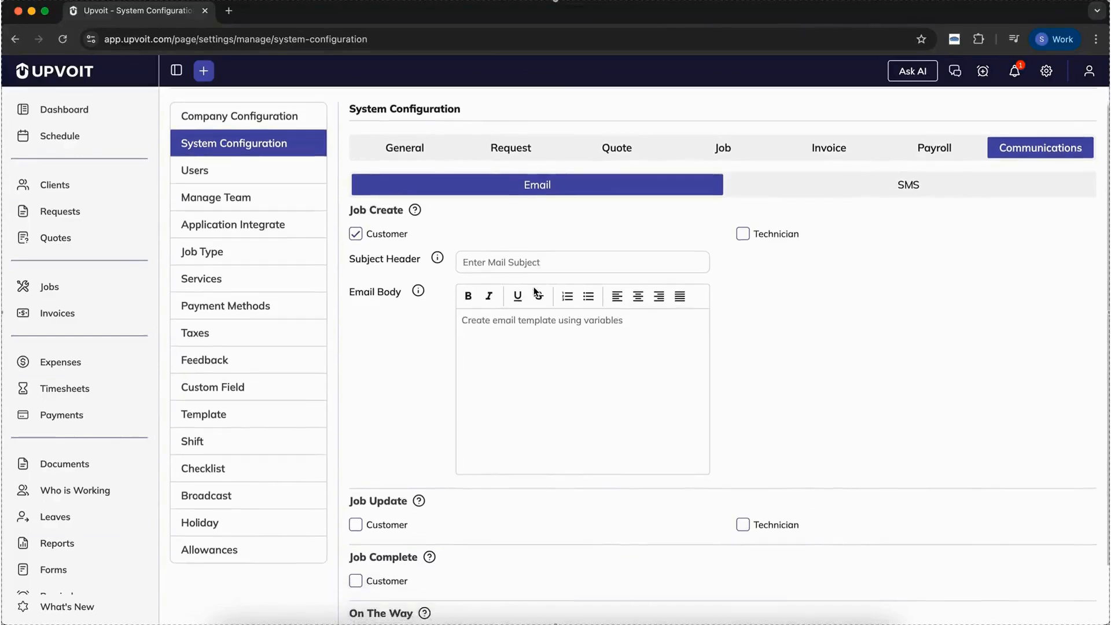
left_click(353, 571)
scroll(489, 551, "down", 4)
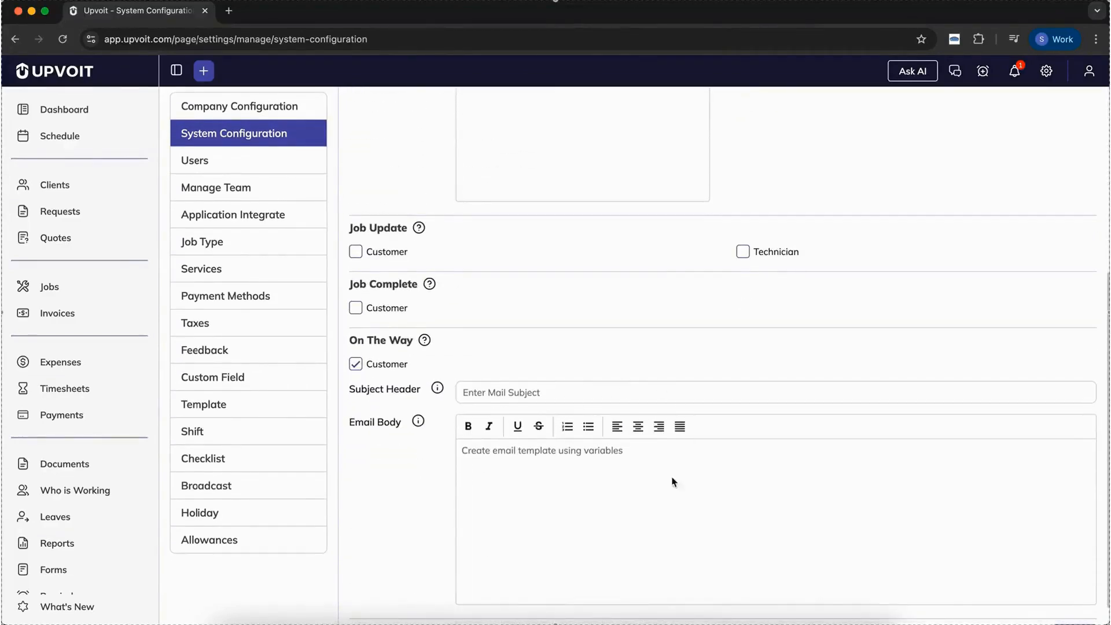
scroll(652, 468, "down", 1)
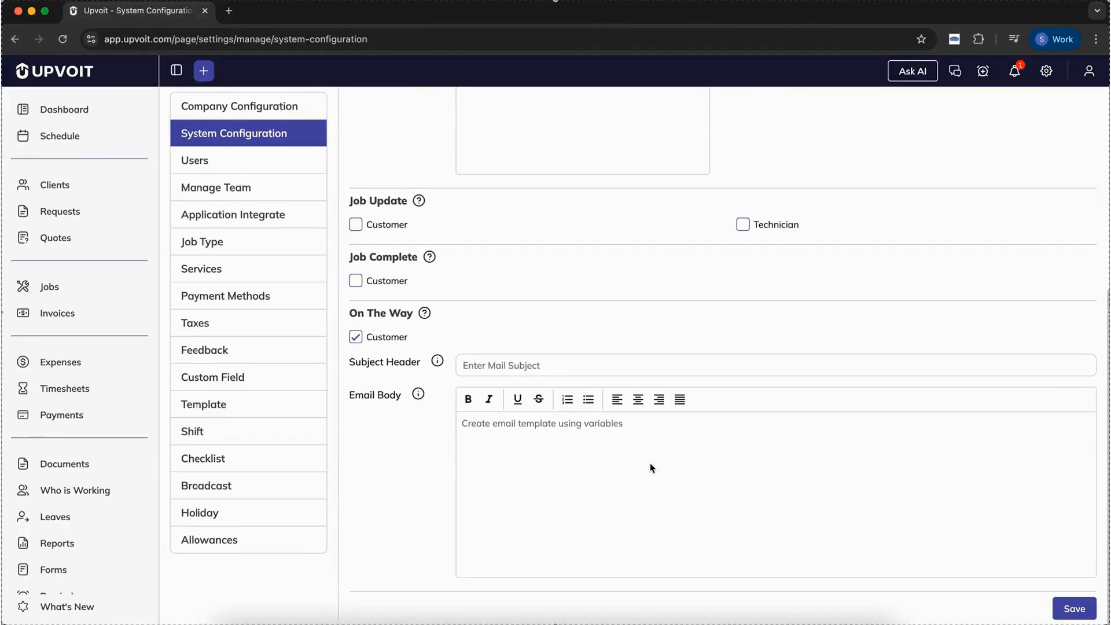
scroll(652, 467, "up", 3)
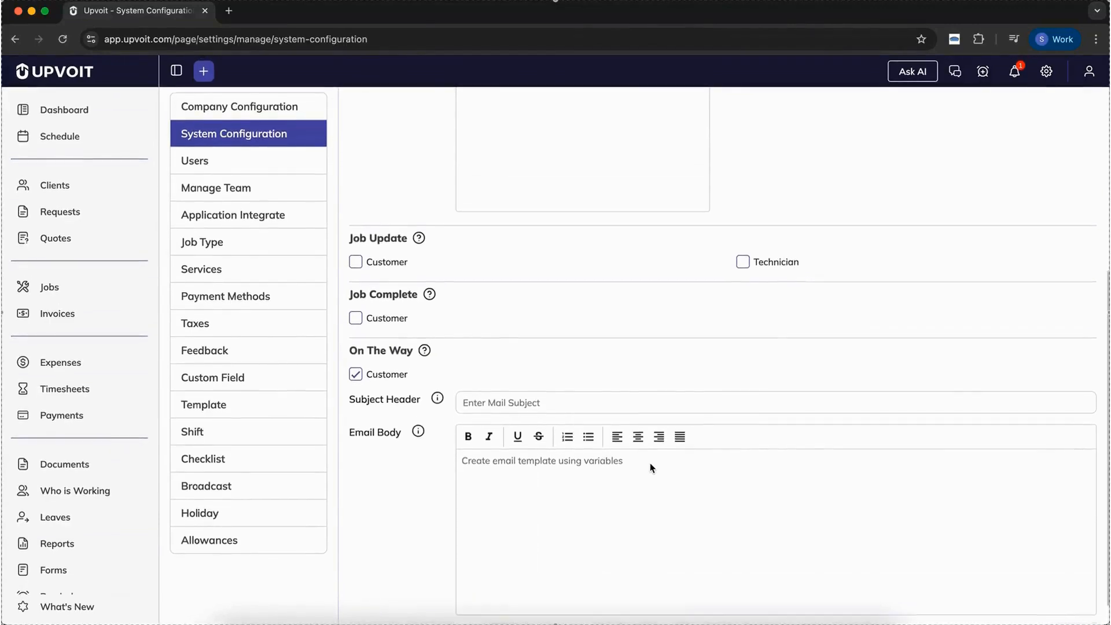
scroll(653, 468, "up", 10)
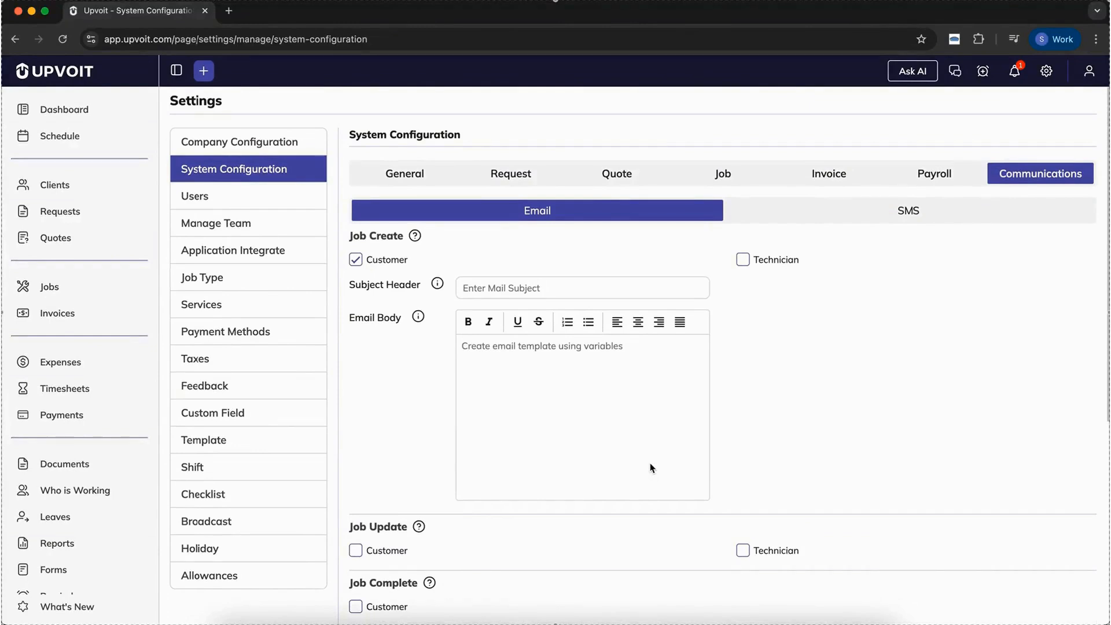
Step: Open the user list in the settings and review the roles available for filtering it
left_click(286, 198)
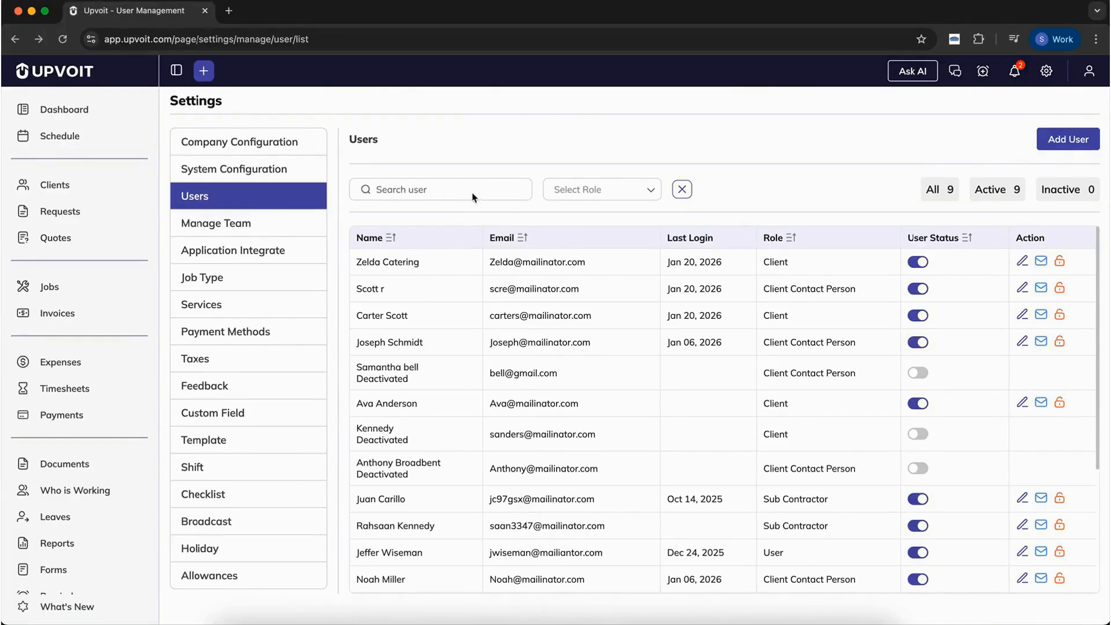
left_click(619, 193)
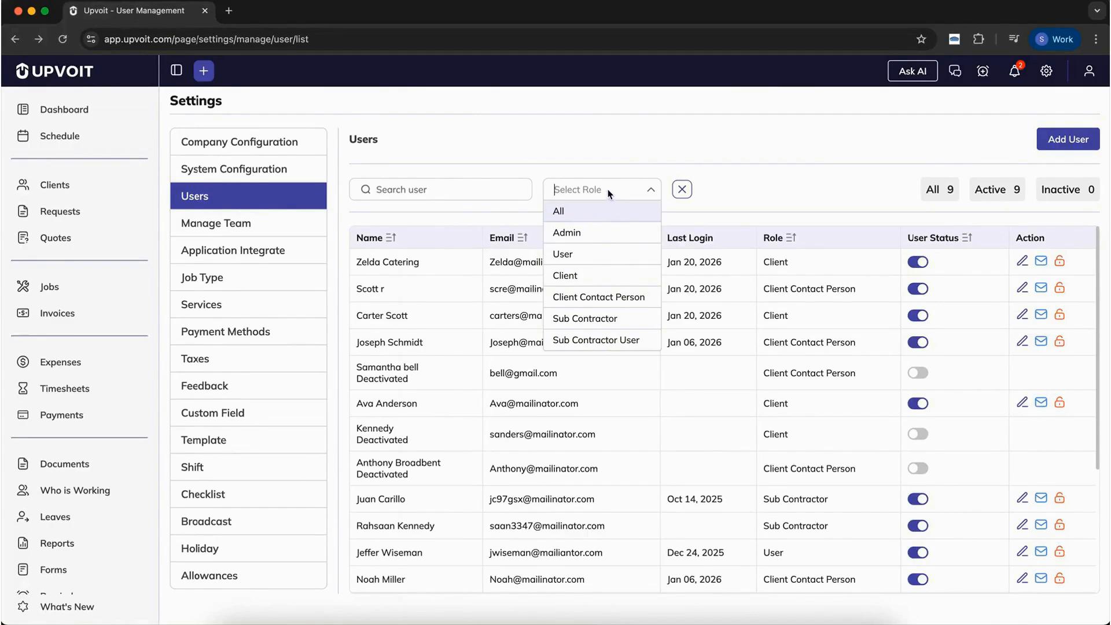
left_click(731, 189)
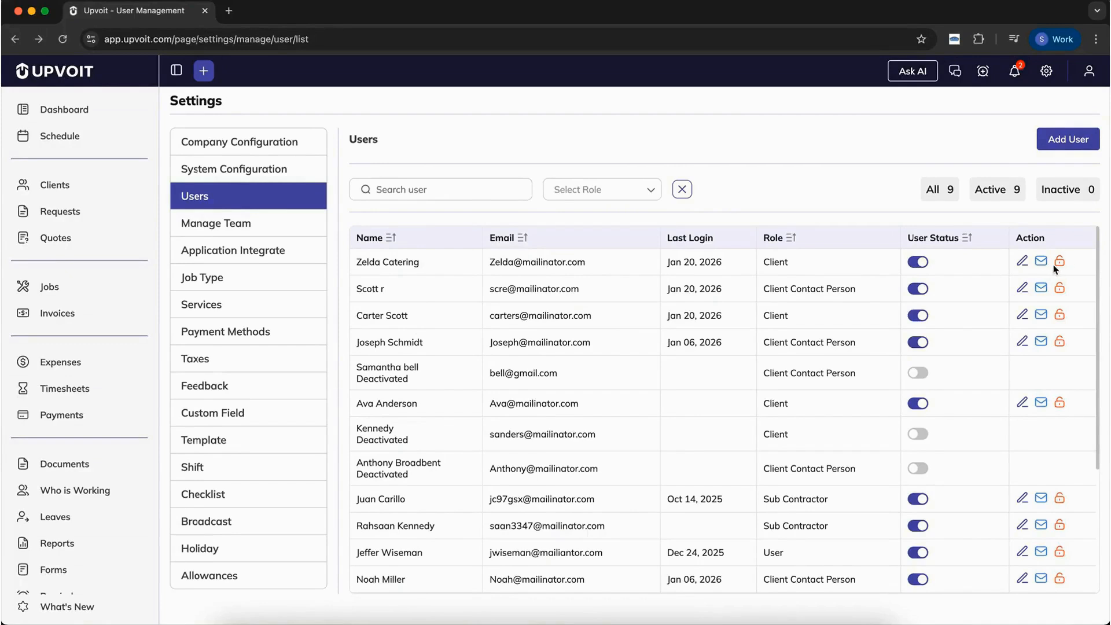
Step: Start adding a new user and review the basic details fields, including the shift and sub contractor choices
left_click(1071, 142)
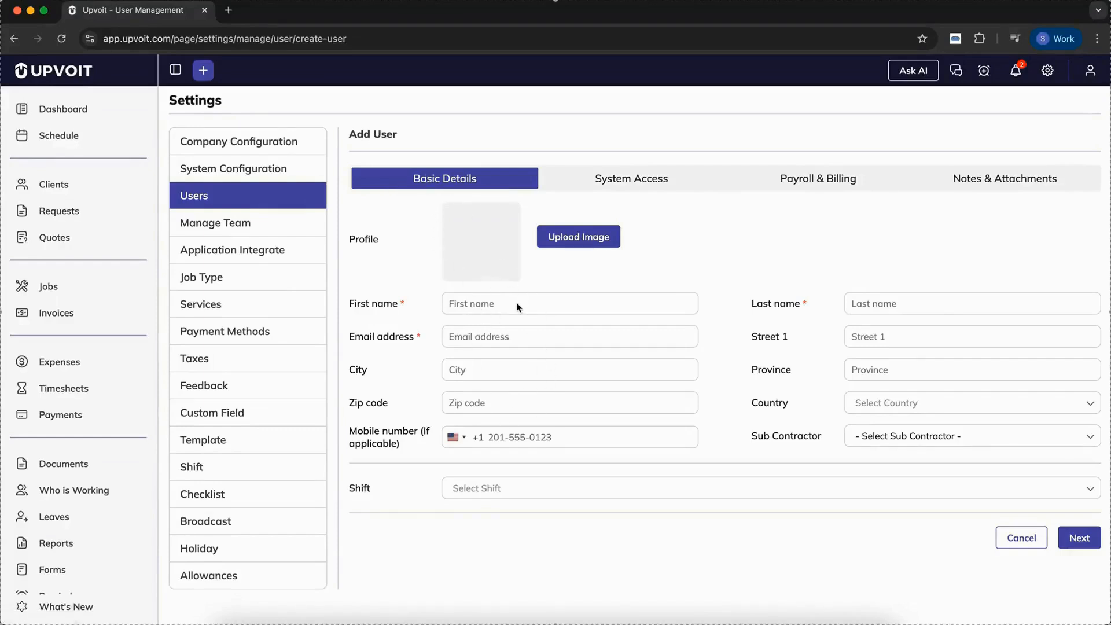
left_click(579, 302)
left_click(547, 494)
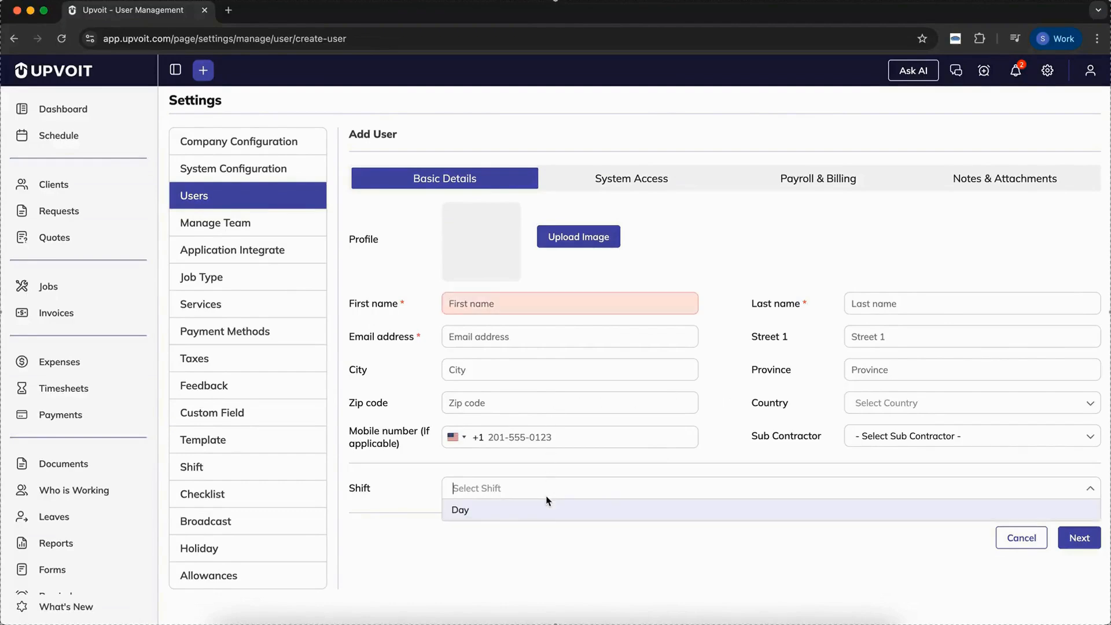
left_click(906, 435)
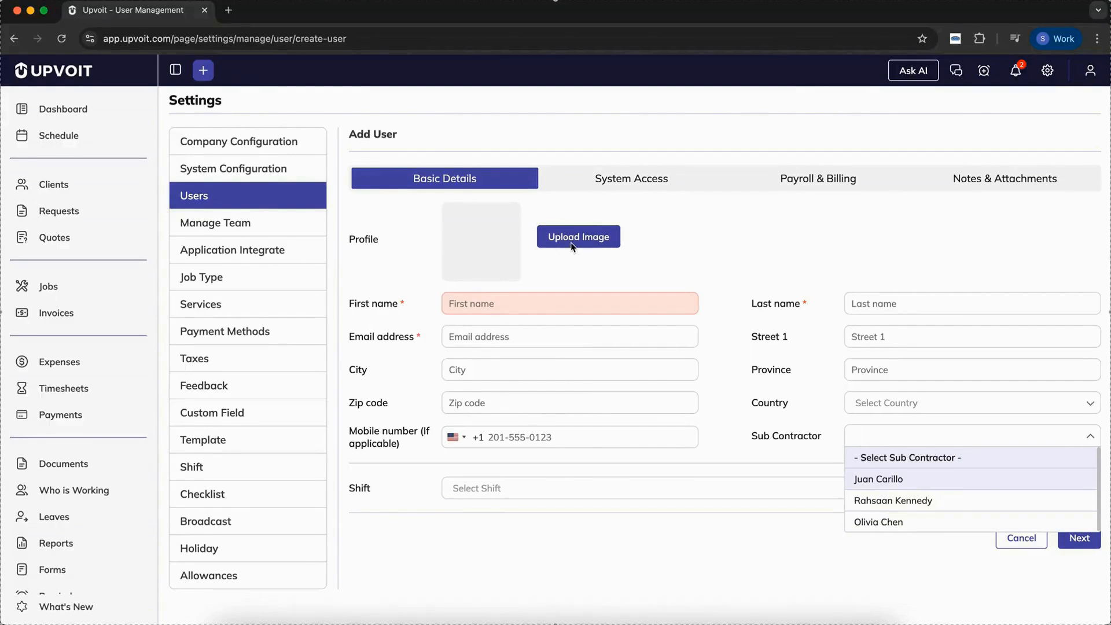
Step: Open the new user's system access settings and review the preset permission levels, selecting Custom
left_click(623, 180)
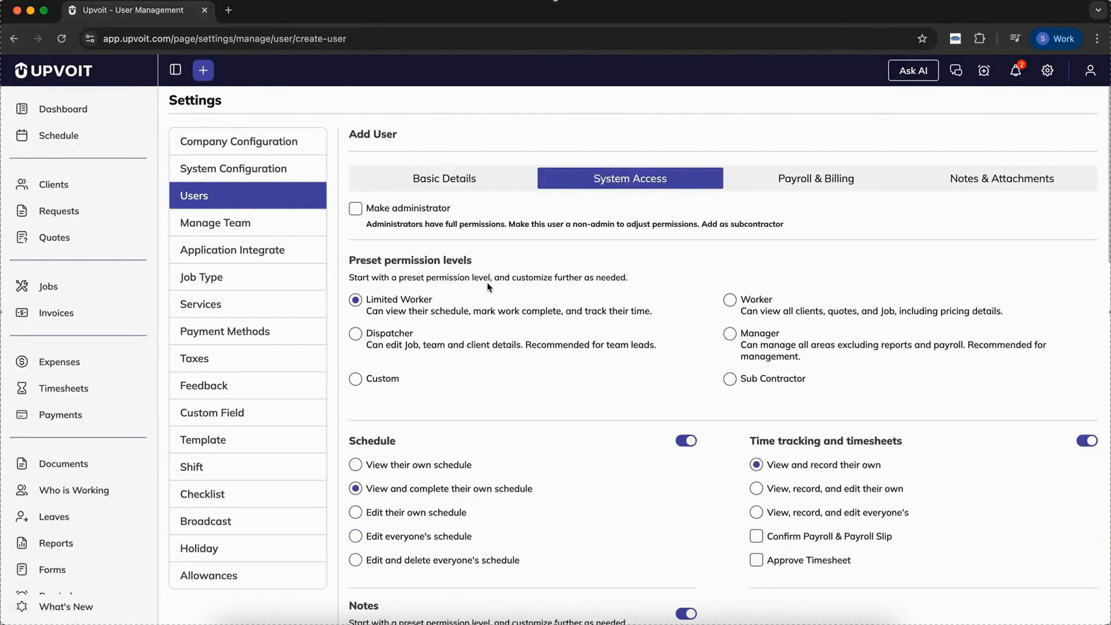
scroll(500, 386, "down", 2)
scroll(501, 387, "up", 2)
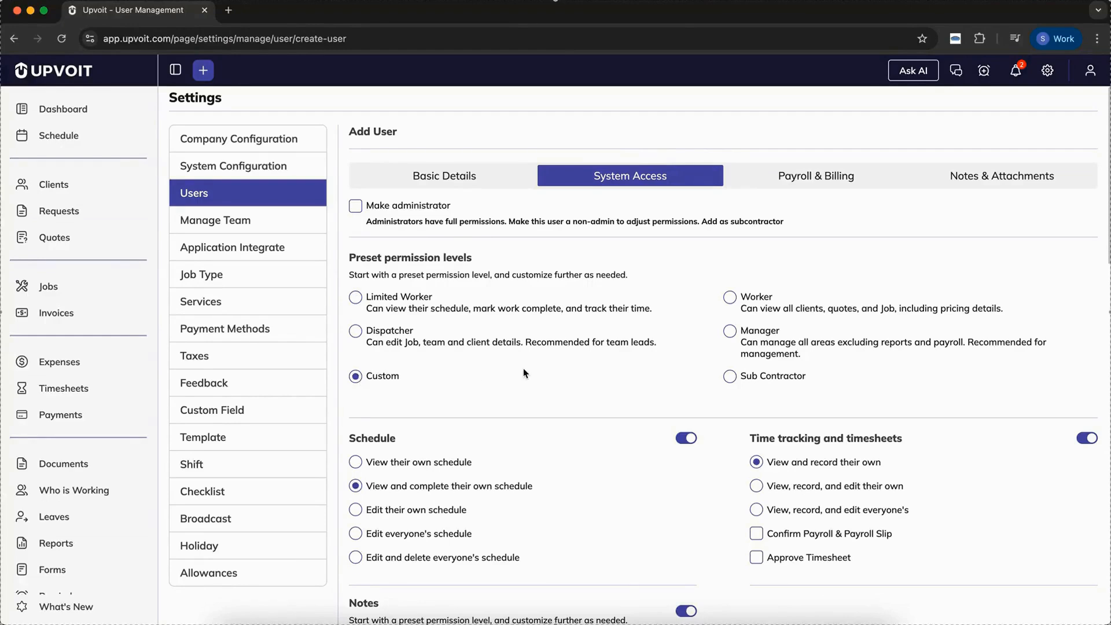
Step: Examine the individual permission options for the Custom level, from schedule and timesheets through jobs, requests, quotes, leaves and documents
scroll(524, 369, "down", 3)
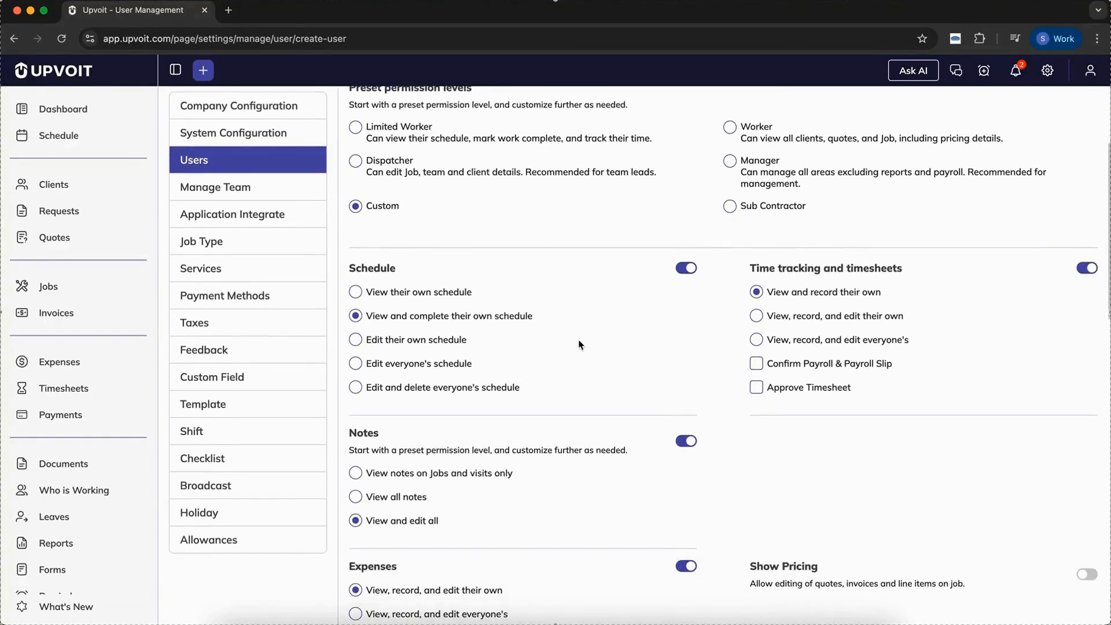
scroll(580, 345, "down", 1)
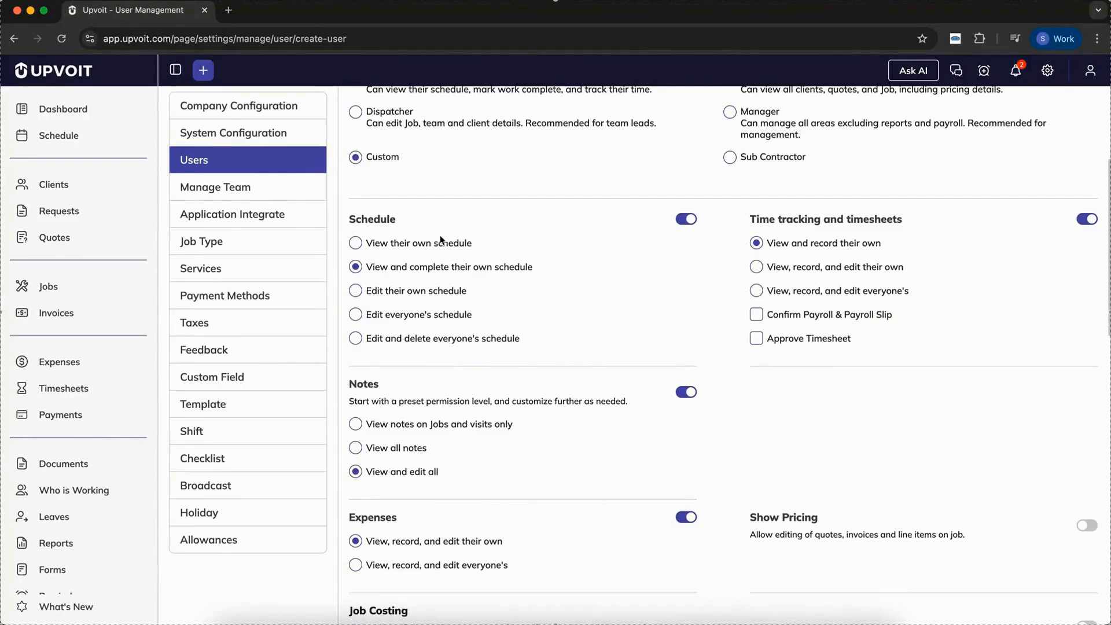
scroll(559, 322, "down", 2)
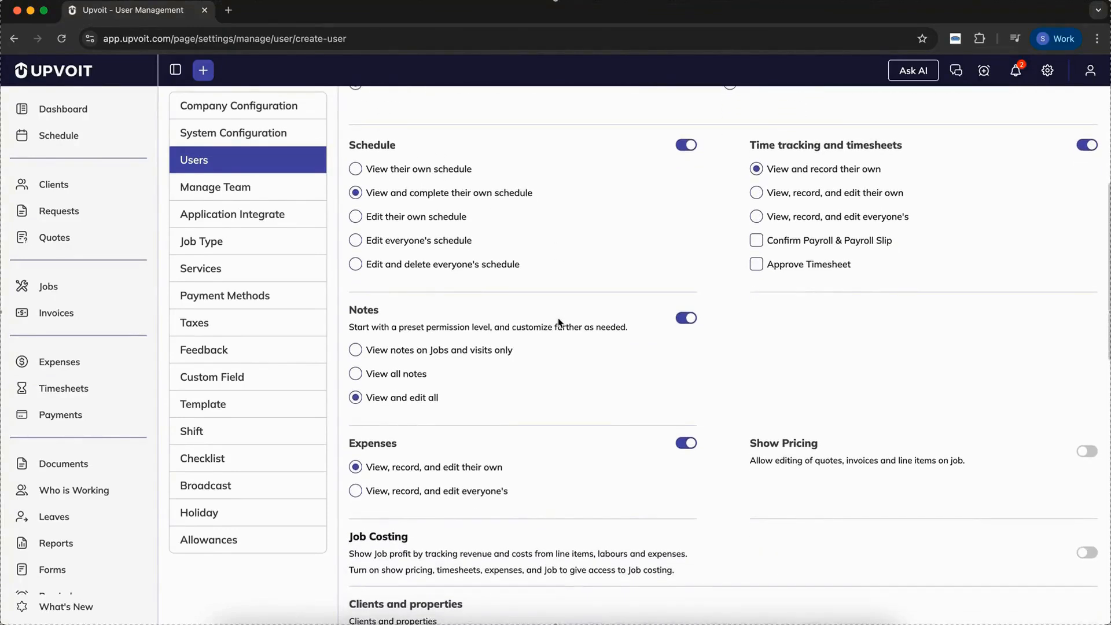
scroll(514, 349, "down", 2)
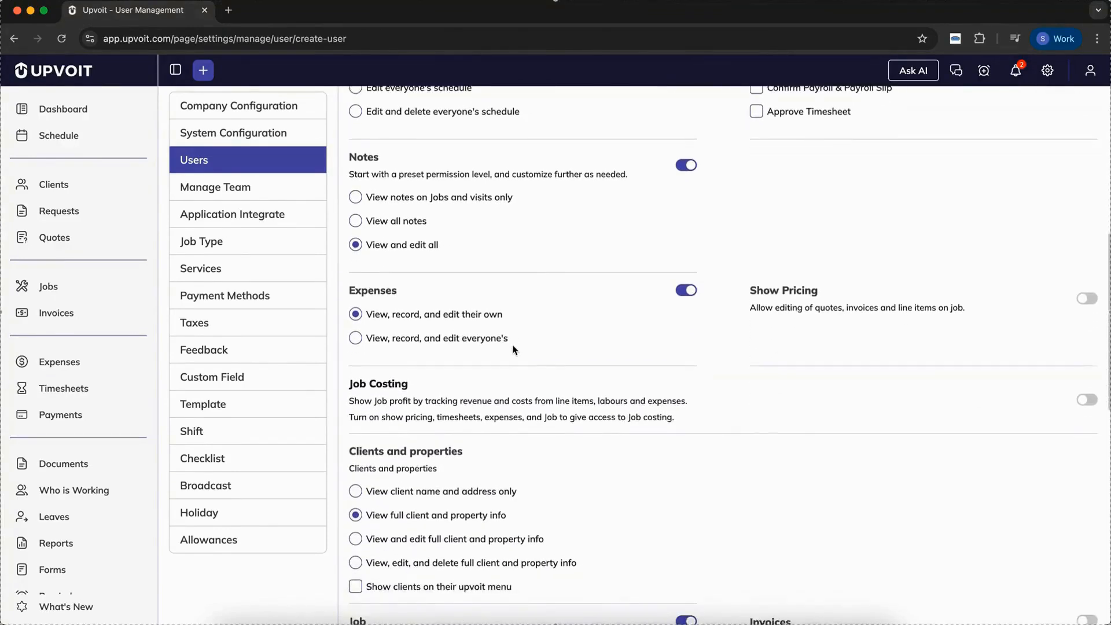
scroll(539, 462, "down", 1)
scroll(539, 462, "down", 3)
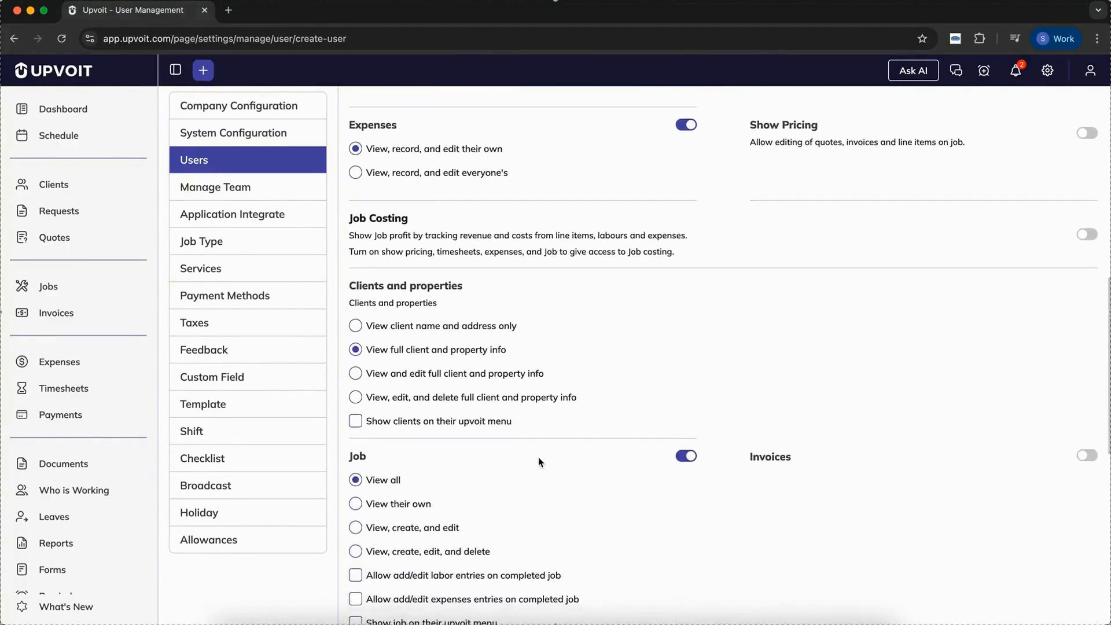
scroll(540, 462, "down", 5)
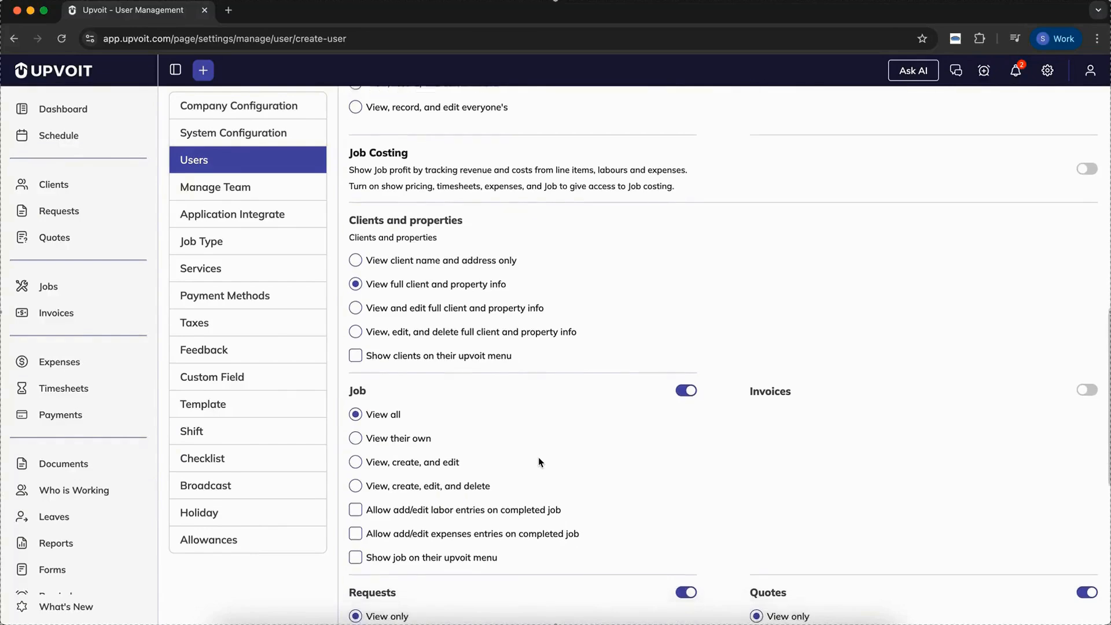
scroll(540, 462, "down", 2)
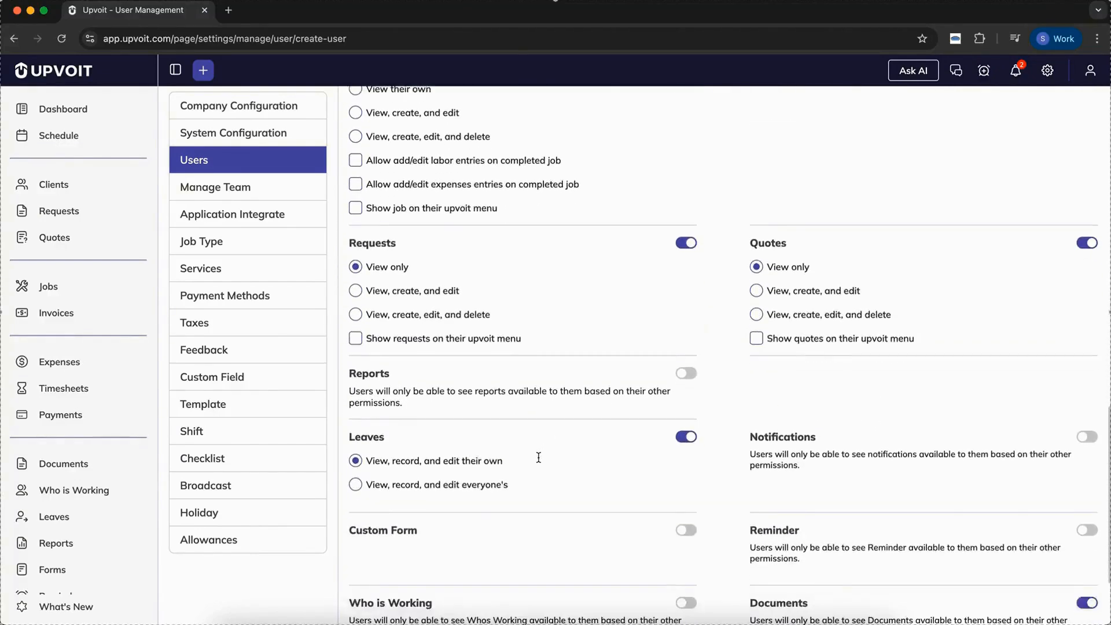
scroll(539, 462, "down", 1)
scroll(540, 461, "up", 6)
scroll(539, 461, "up", 4)
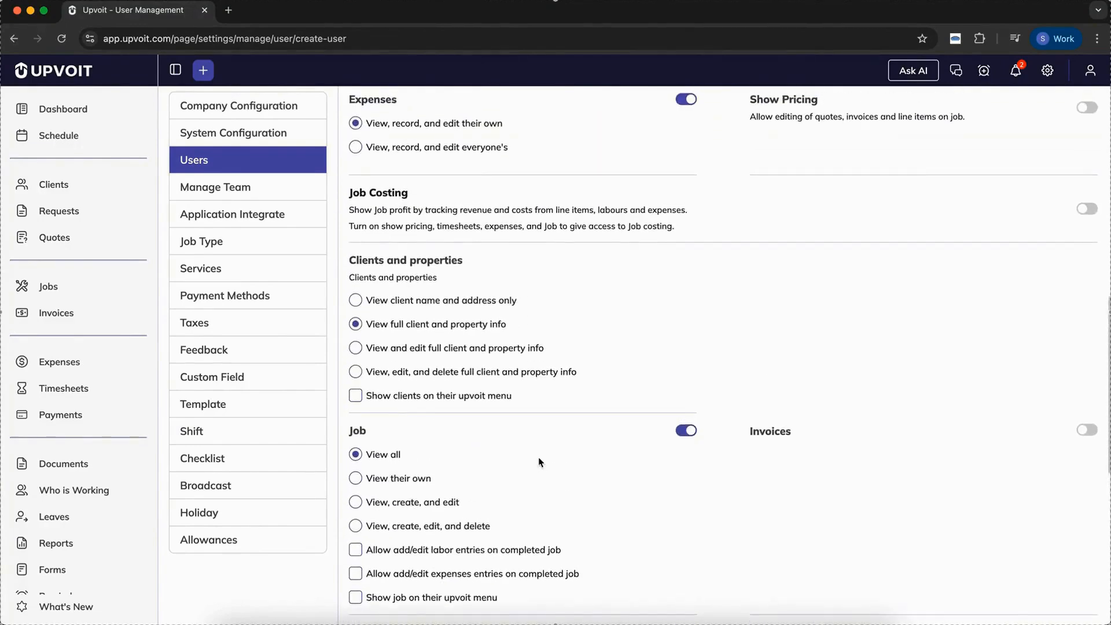
scroll(539, 462, "up", 7)
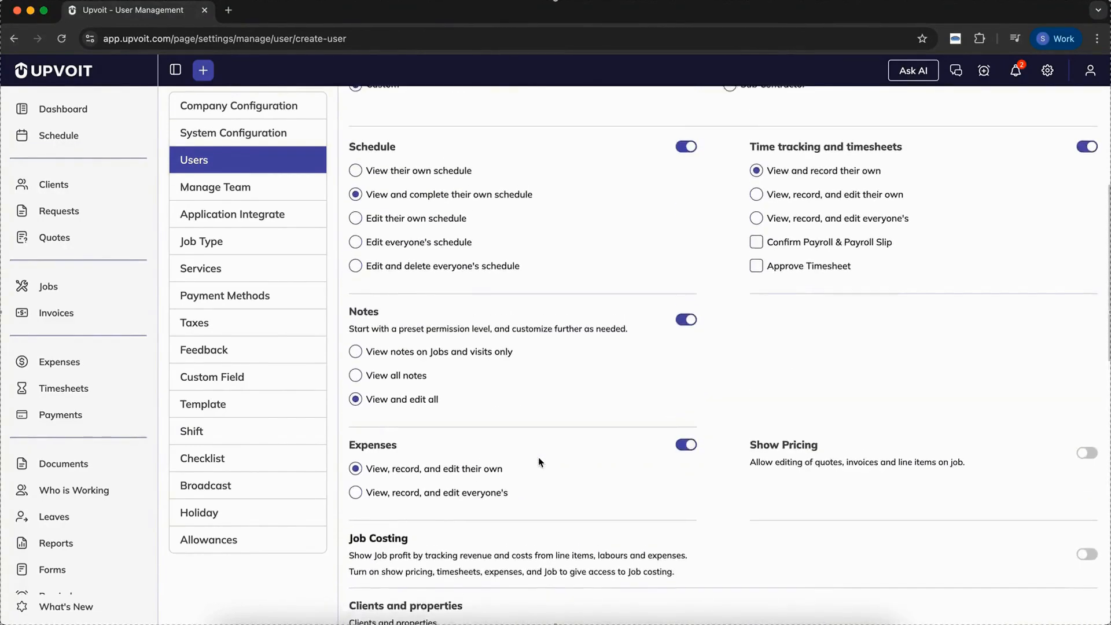
scroll(539, 461, "up", 2)
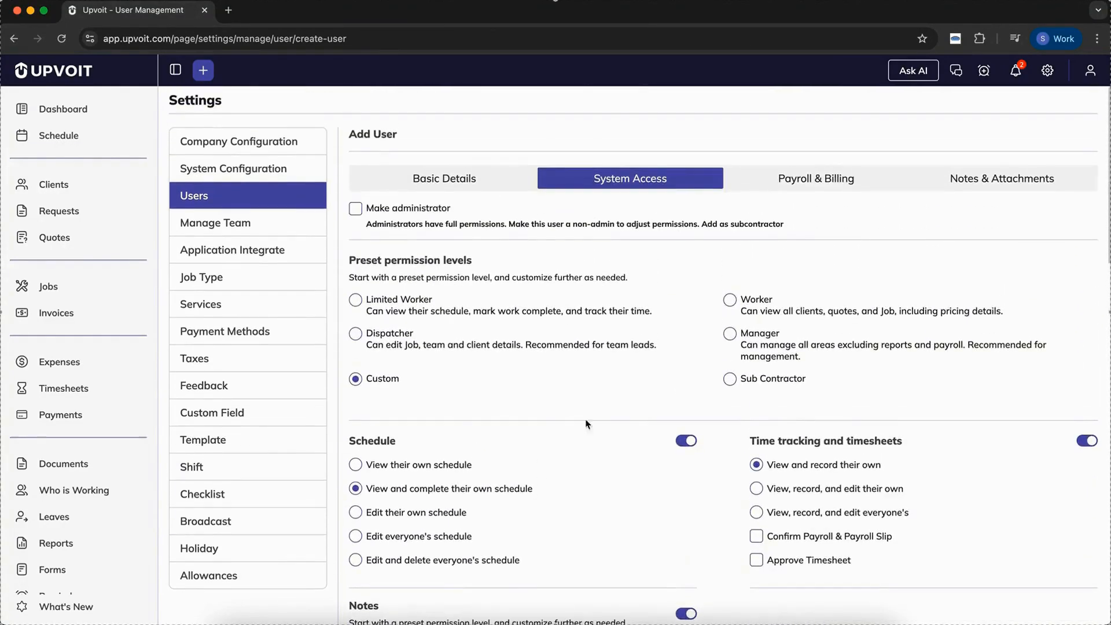
Step: Open the new user's payroll and billing settings and review the billing, premium and travel rate fields
left_click(828, 182)
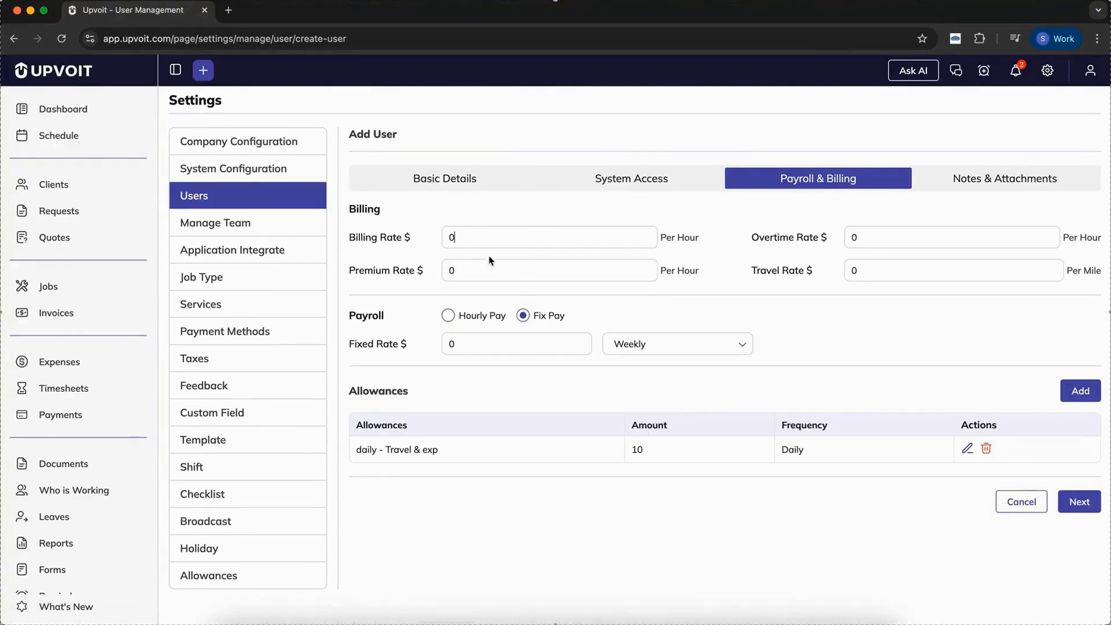
left_click(542, 270)
left_click(907, 271)
Step: Compare the Hourly Pay and Fix Pay payroll options and review the frequencies offered for the fixed rate
left_click(448, 316)
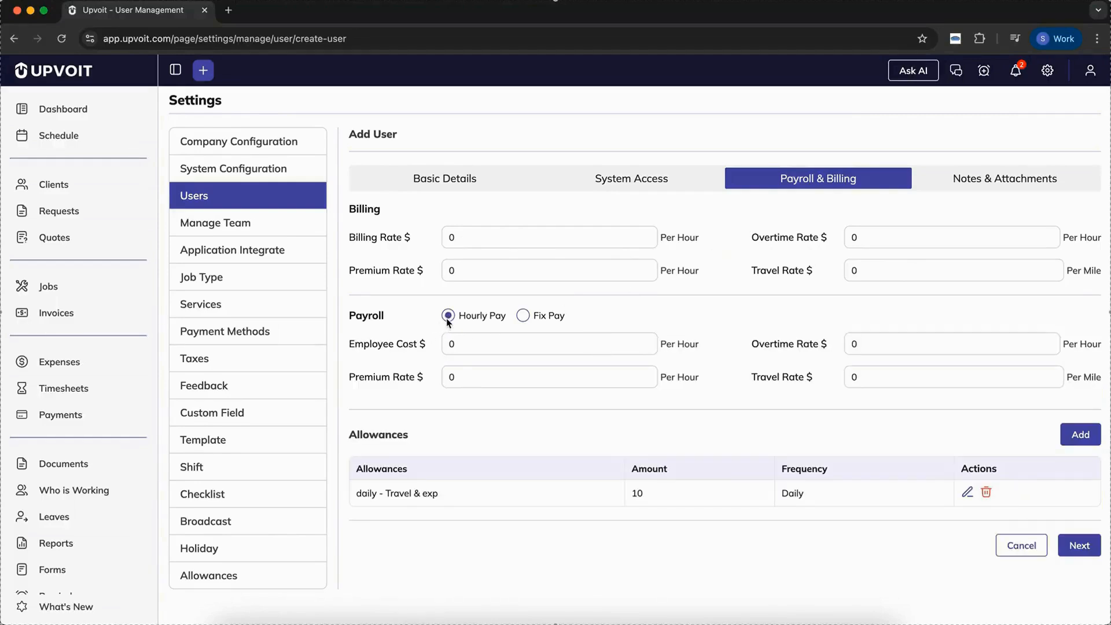
left_click(527, 316)
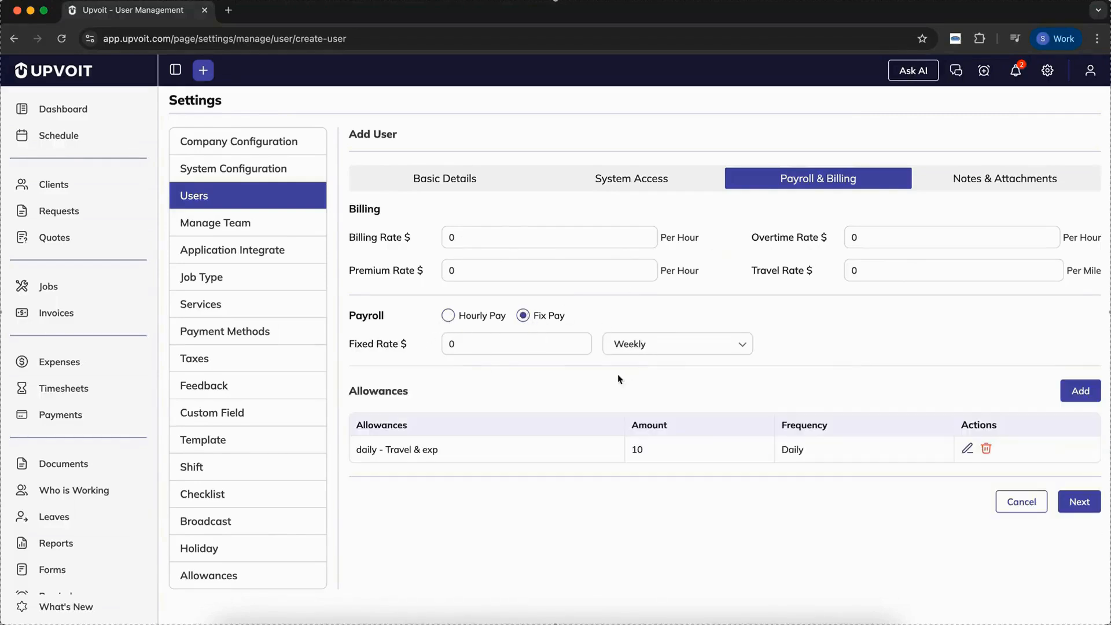
left_click(724, 344)
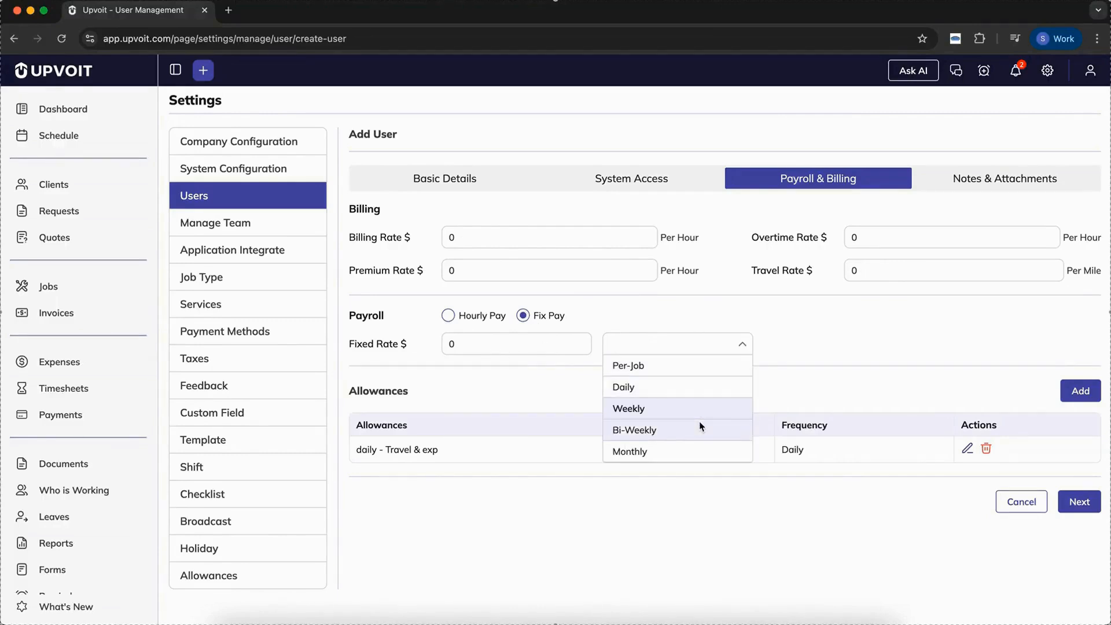
left_click(479, 351)
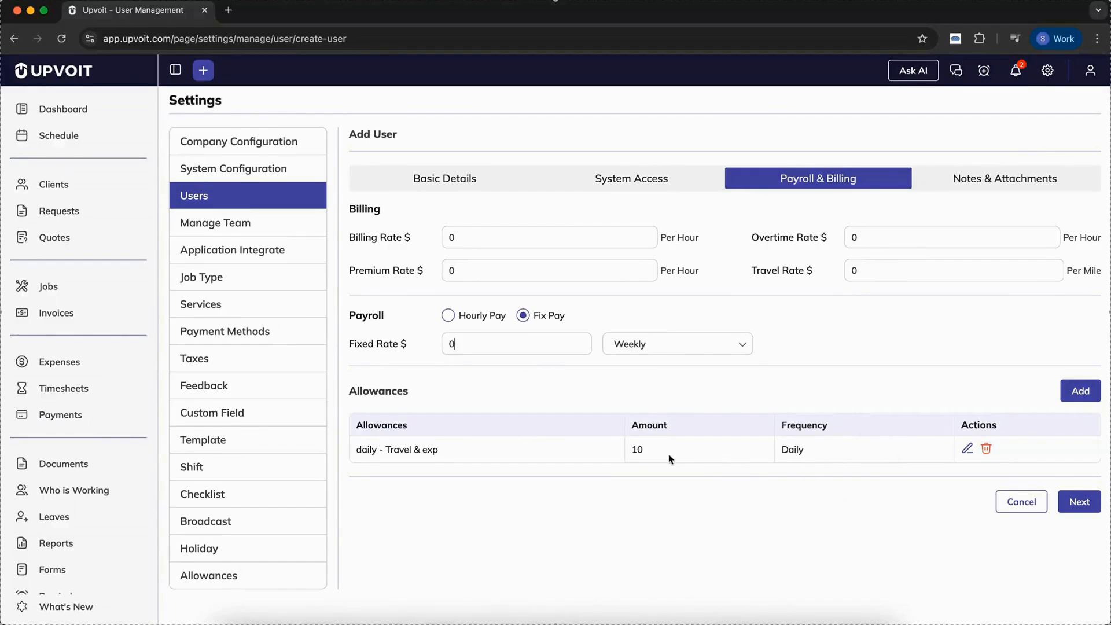
Step: Open the new user's notes and attachments section, and look through the roles and statuses in the user list
left_click(988, 180)
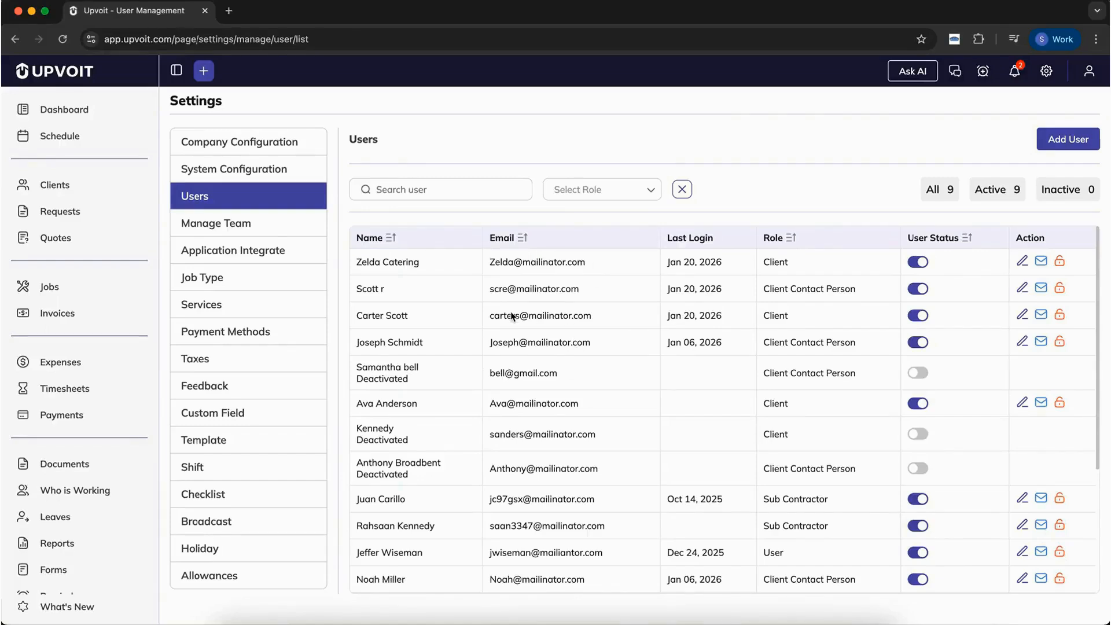
scroll(511, 315, "down", 5)
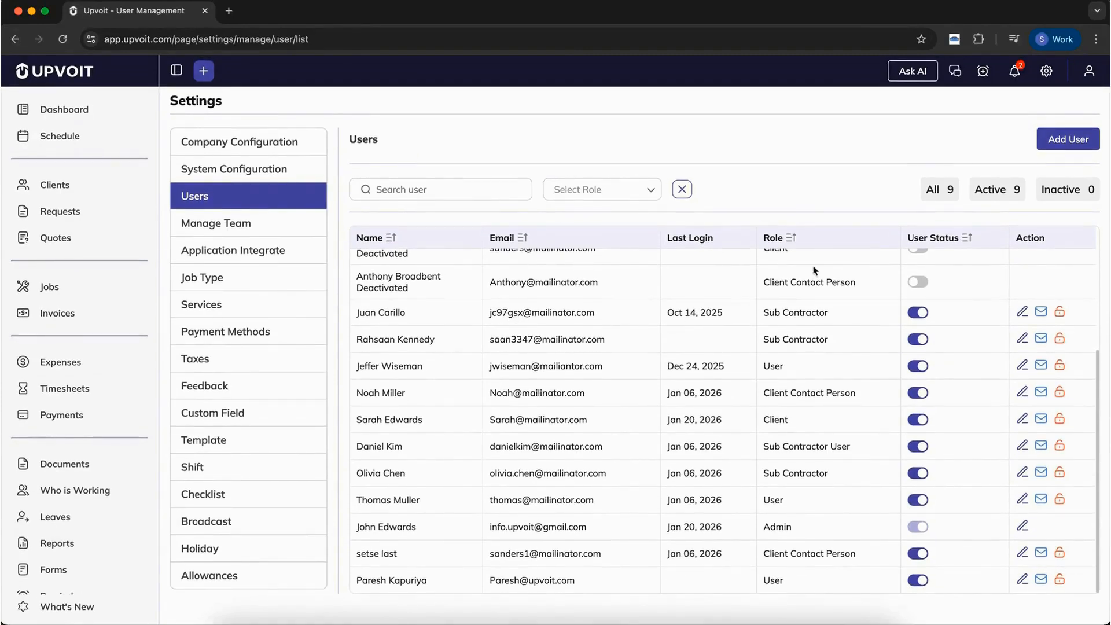
scroll(796, 490, "up", 4)
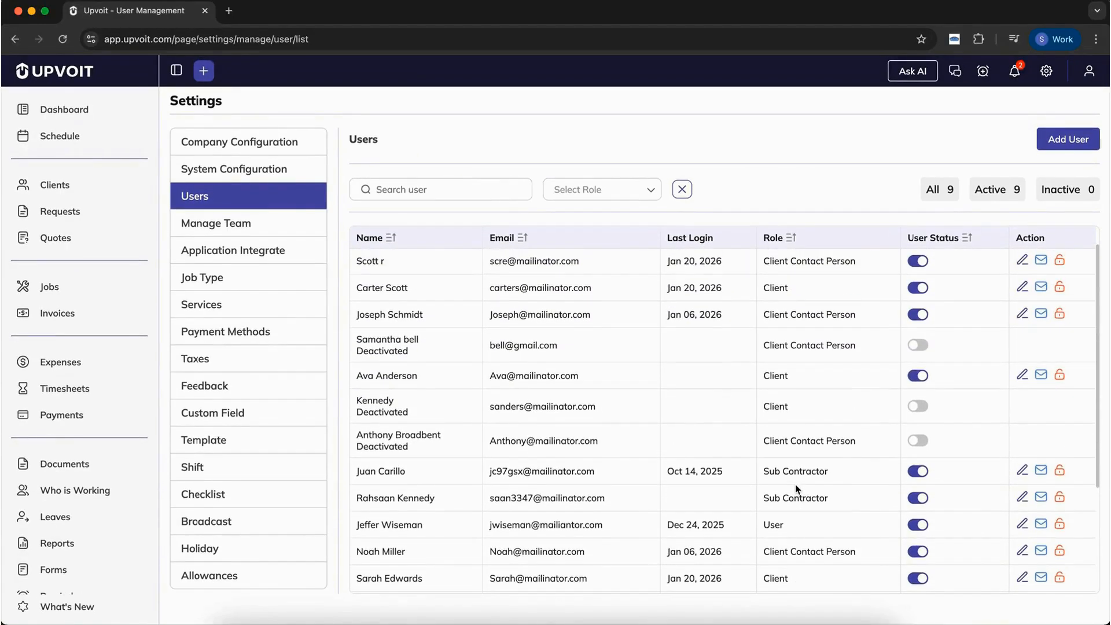
Step: Create and save a team named Alpha 2.0 with two technicians, the third and the first in the technician list
left_click(249, 223)
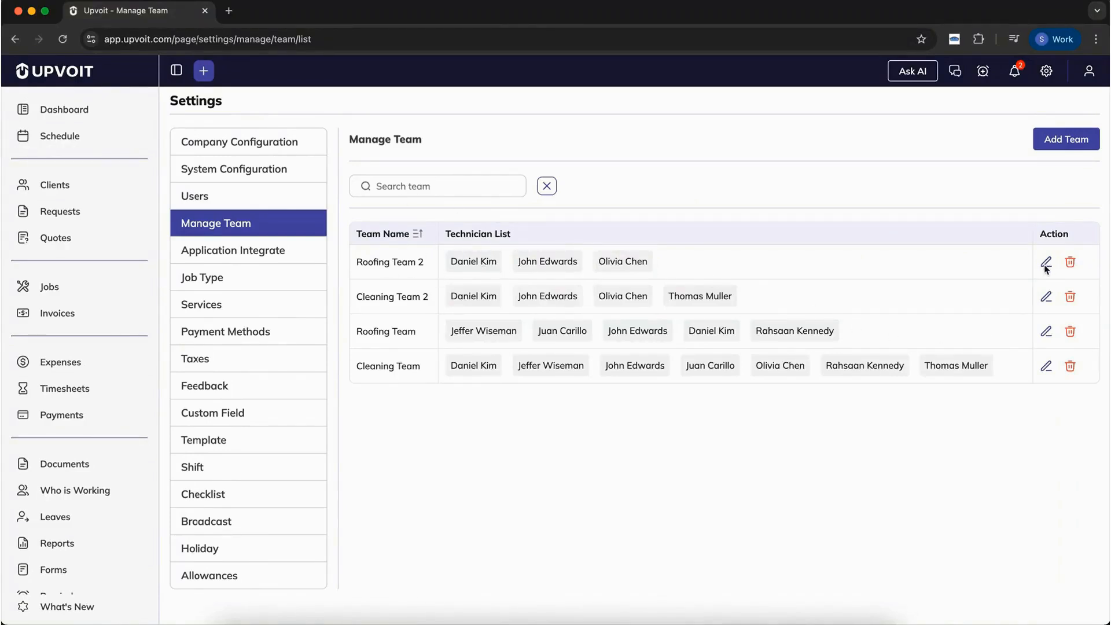
left_click(1057, 149)
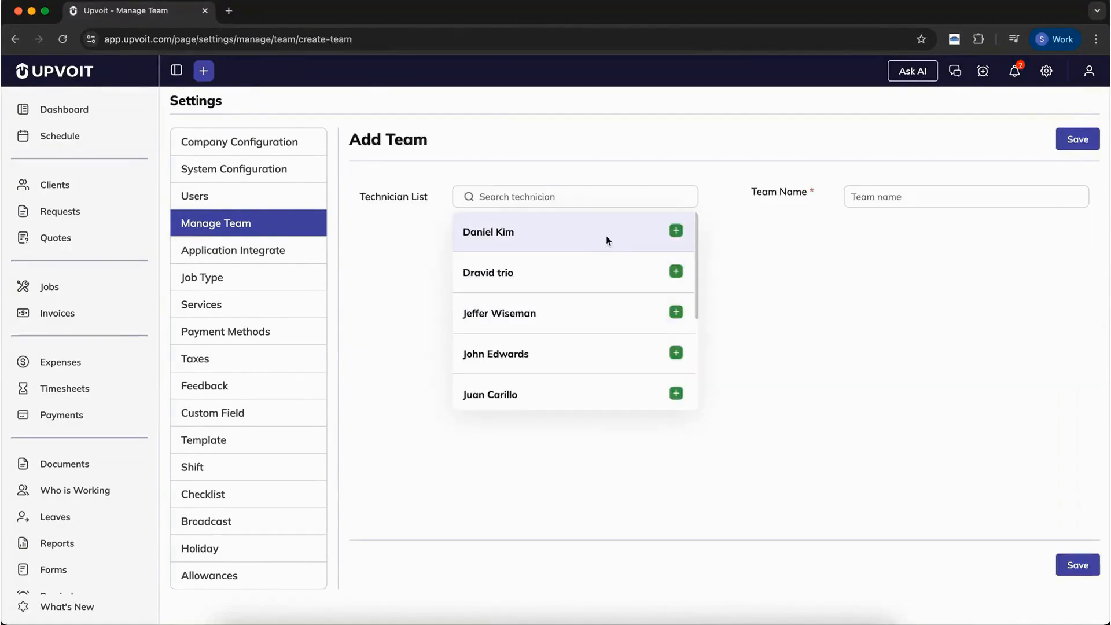
left_click(676, 312)
left_click(676, 231)
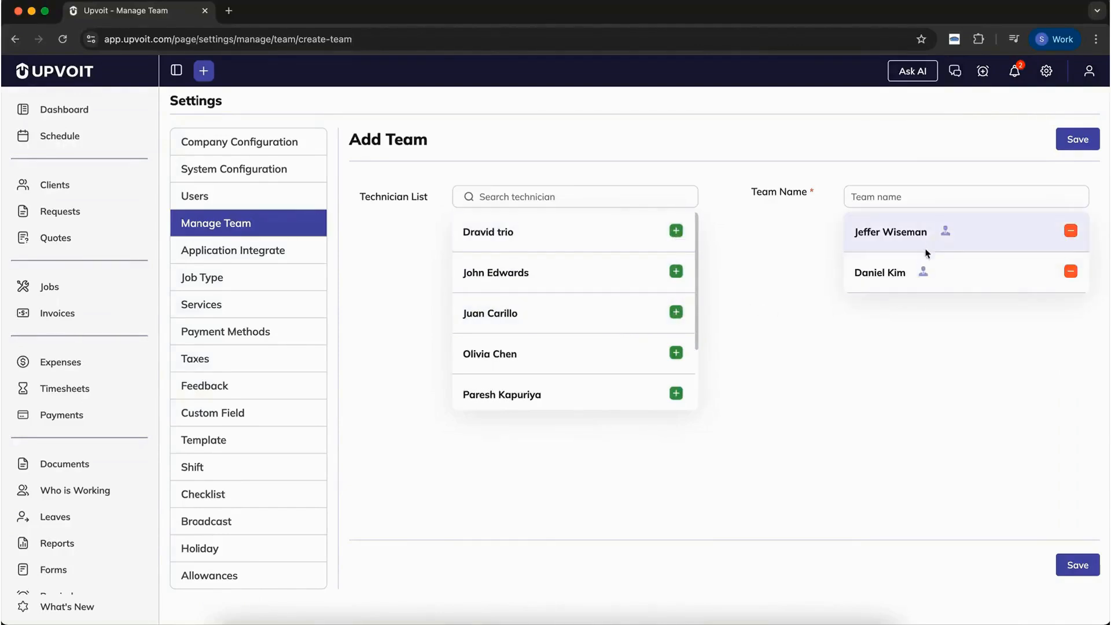
left_click(926, 198)
type("Alpha 2.0")
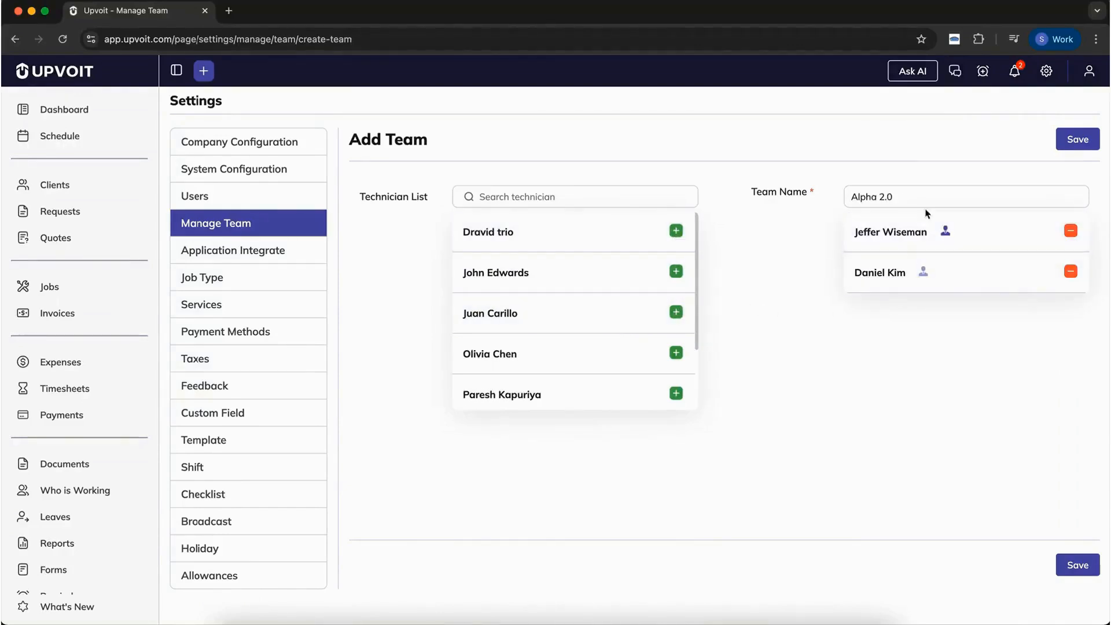
left_click(1077, 565)
Step: Browse the settings pages for application integration, services, taxes, feedback and custom fields
left_click(236, 249)
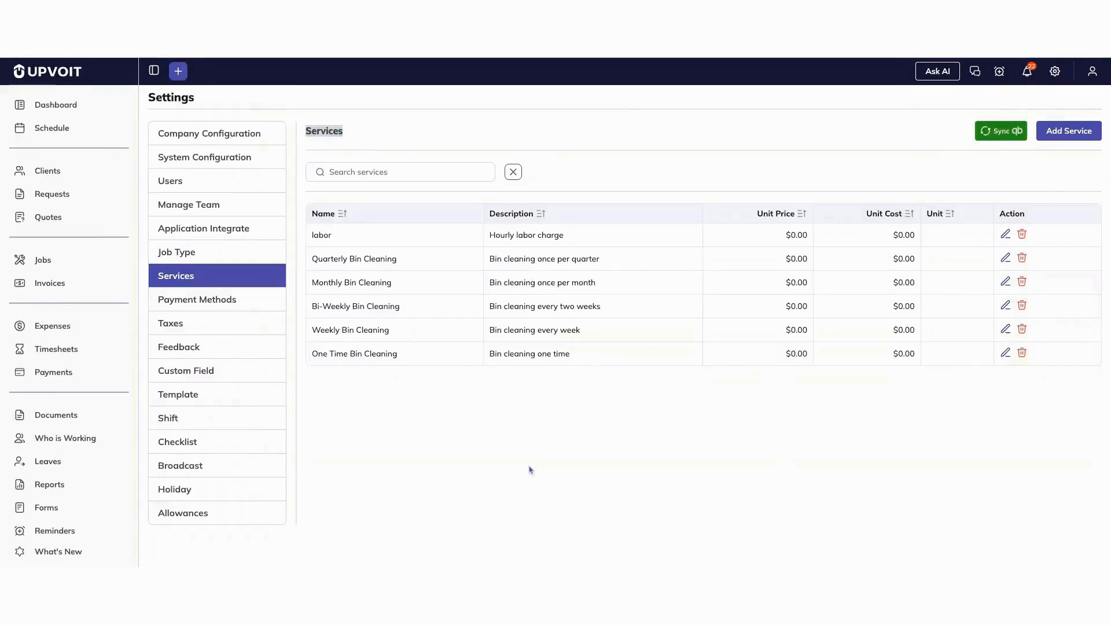
left_click(400, 137)
left_click(170, 323)
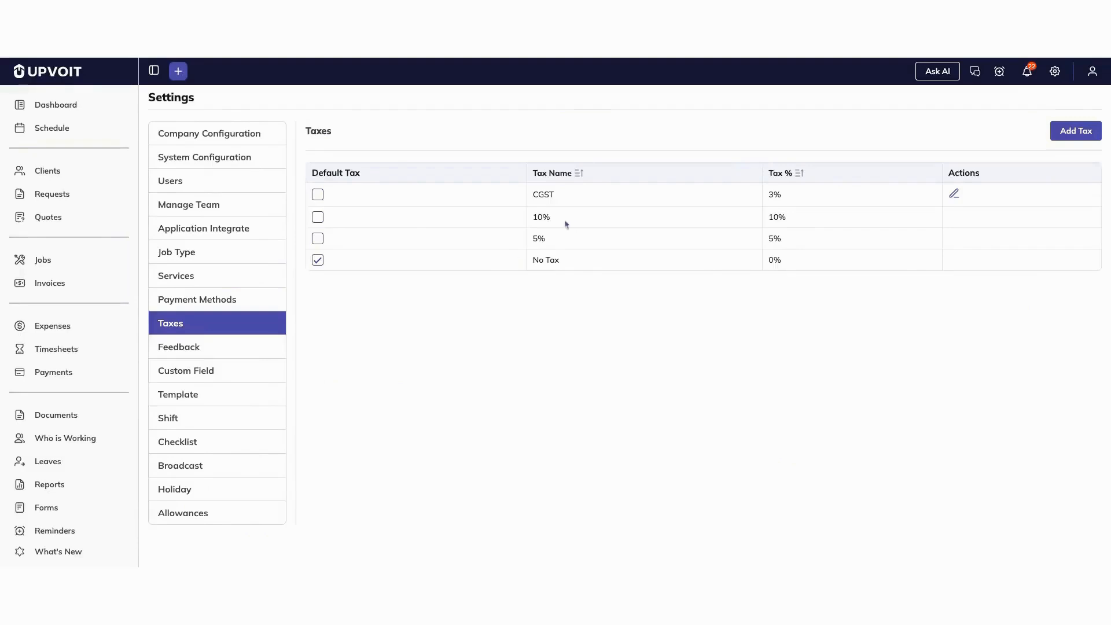
double_click(315, 130)
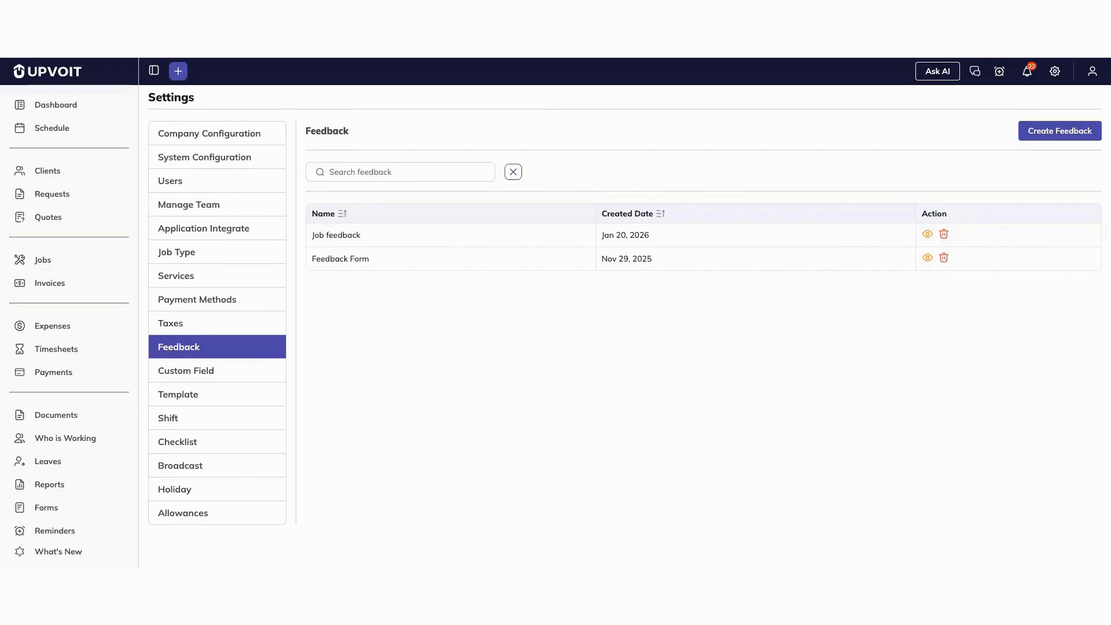
left_click(185, 371)
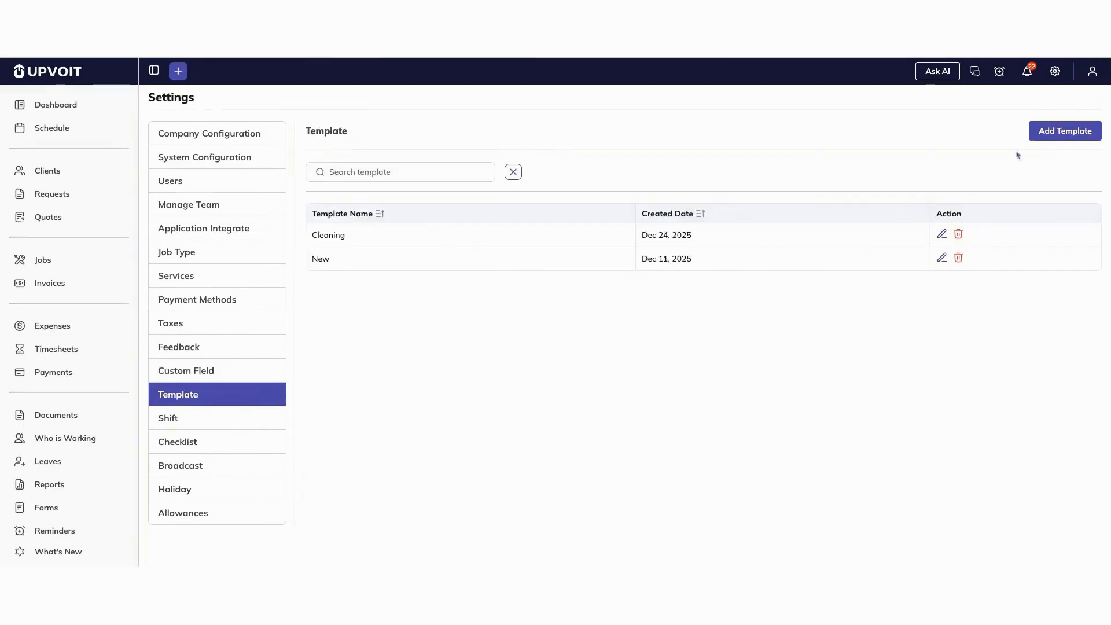
Step: Start a new template with two additional blank line items and return to the template list without saving
left_click(1046, 135)
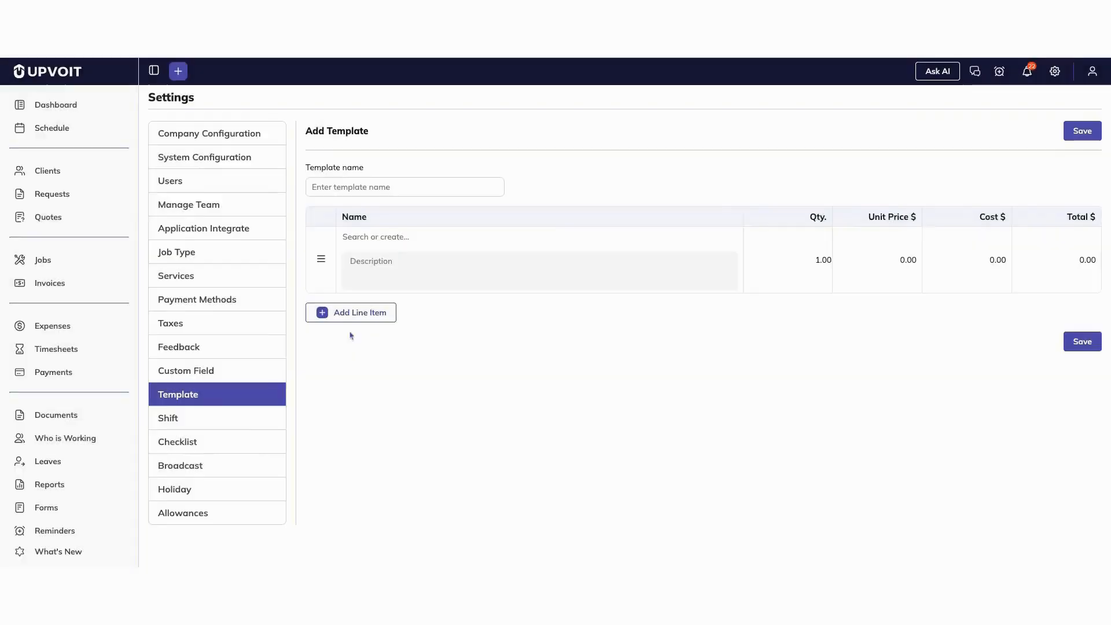
left_click(355, 318)
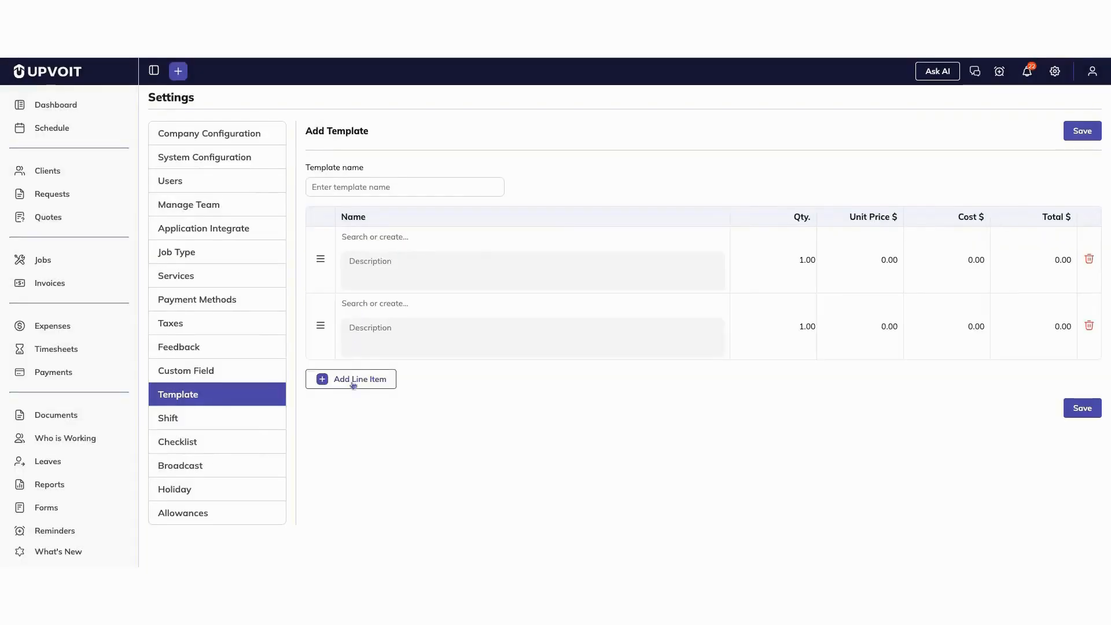
left_click(351, 382)
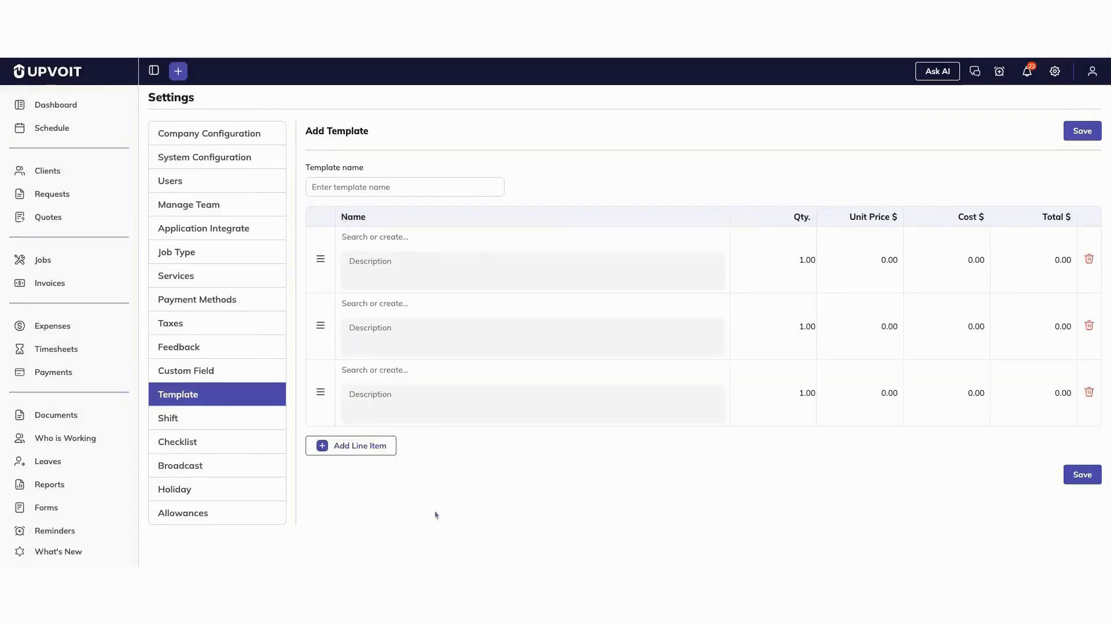
left_click(231, 395)
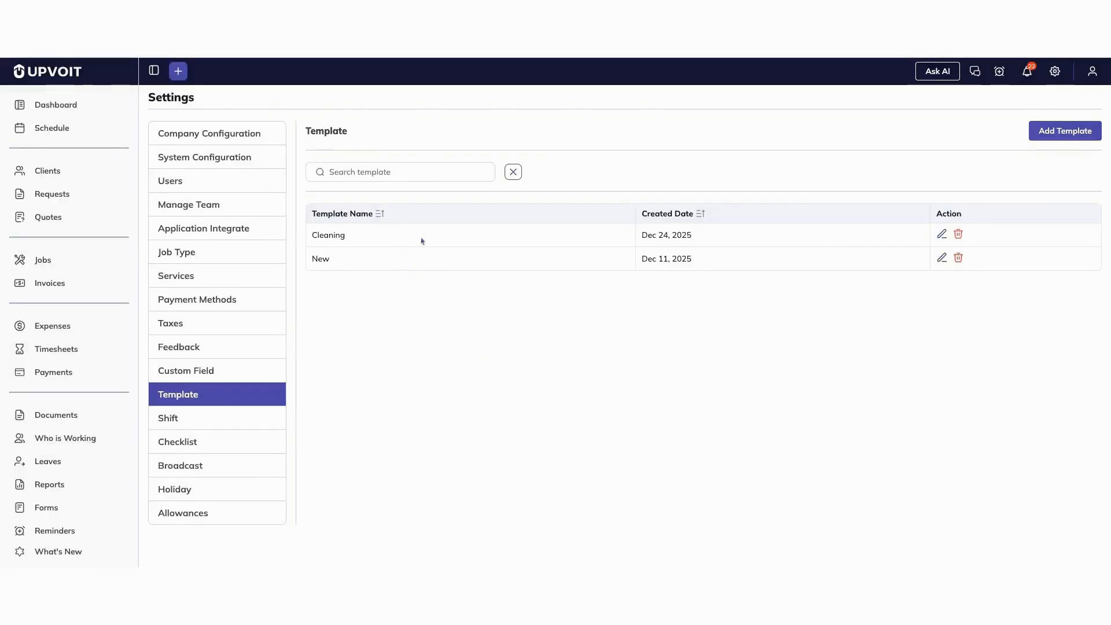
Step: View the shift and checklist settings, and try moving the Technician Safety Checklist's first item below its second item
left_click(217, 418)
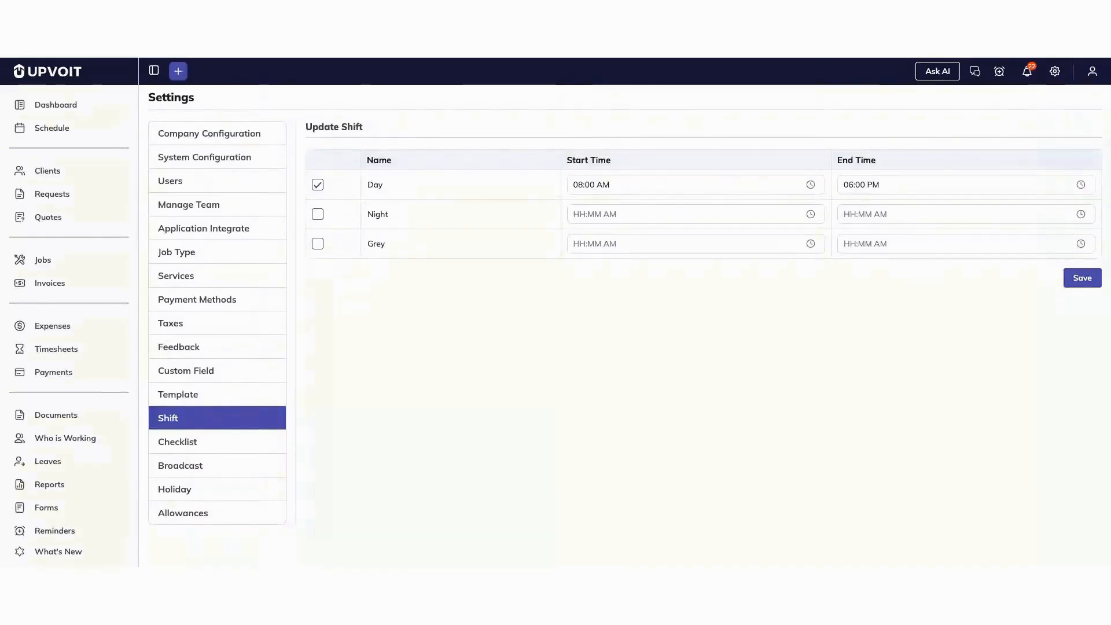
left_click(177, 441)
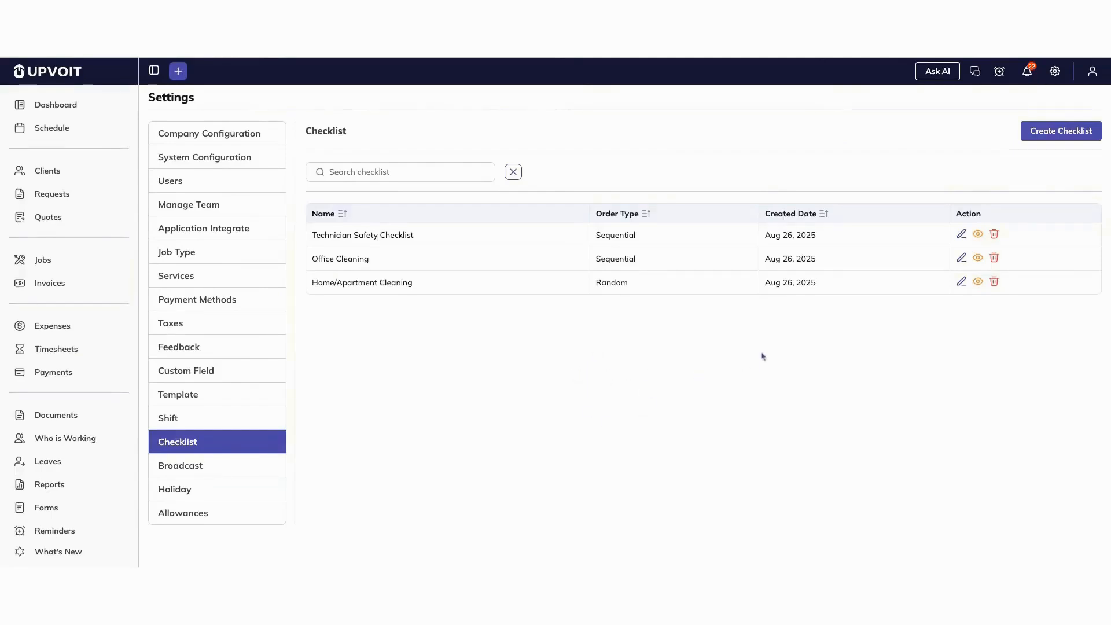
left_click(1048, 136)
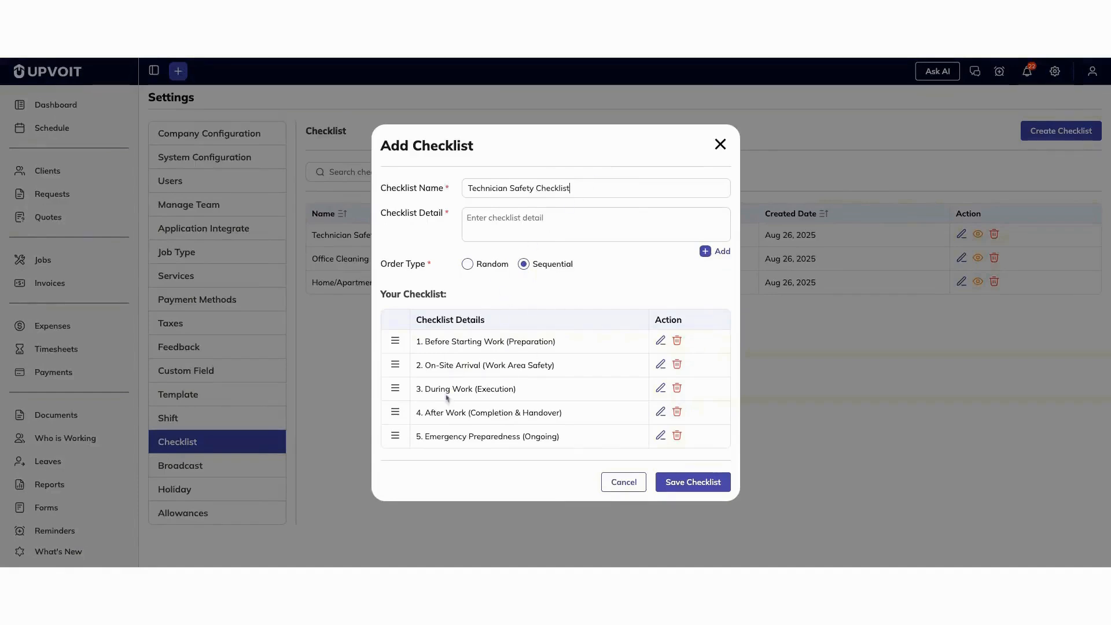
left_click_drag(402, 344, 394, 374)
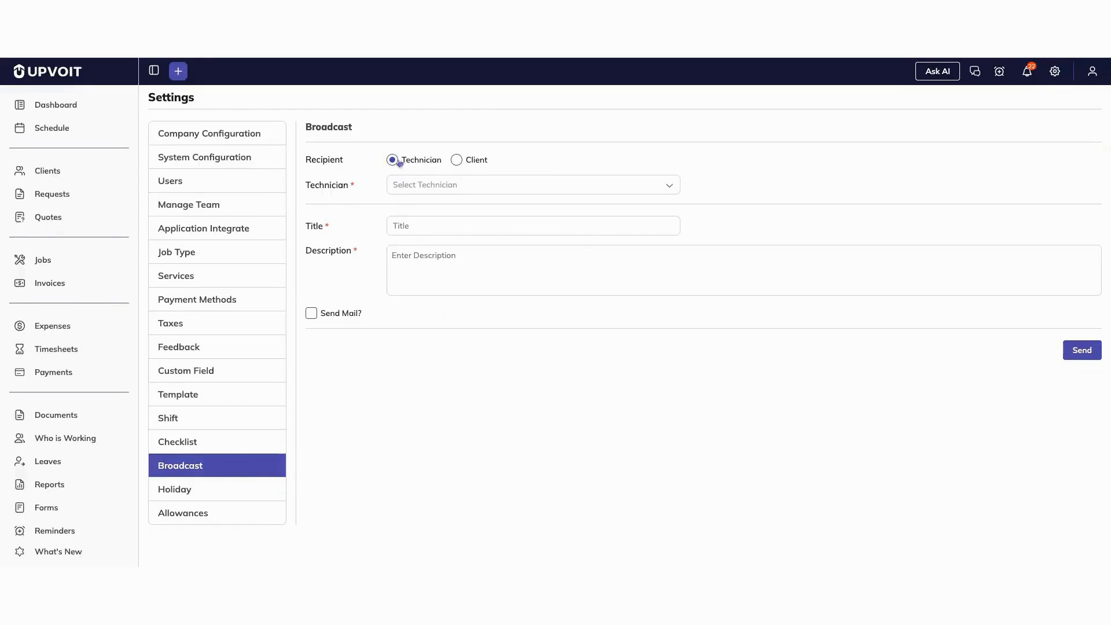
Step: Try the broadcast's client and technician recipient options, including all technicians at once and only the first two in the list
left_click(459, 163)
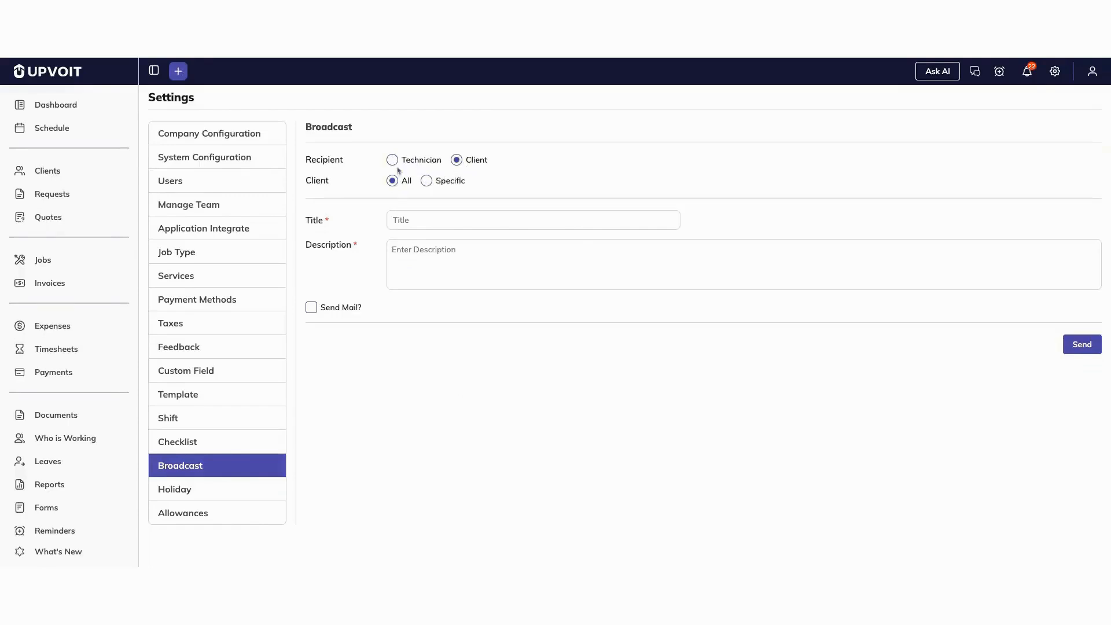
left_click(397, 163)
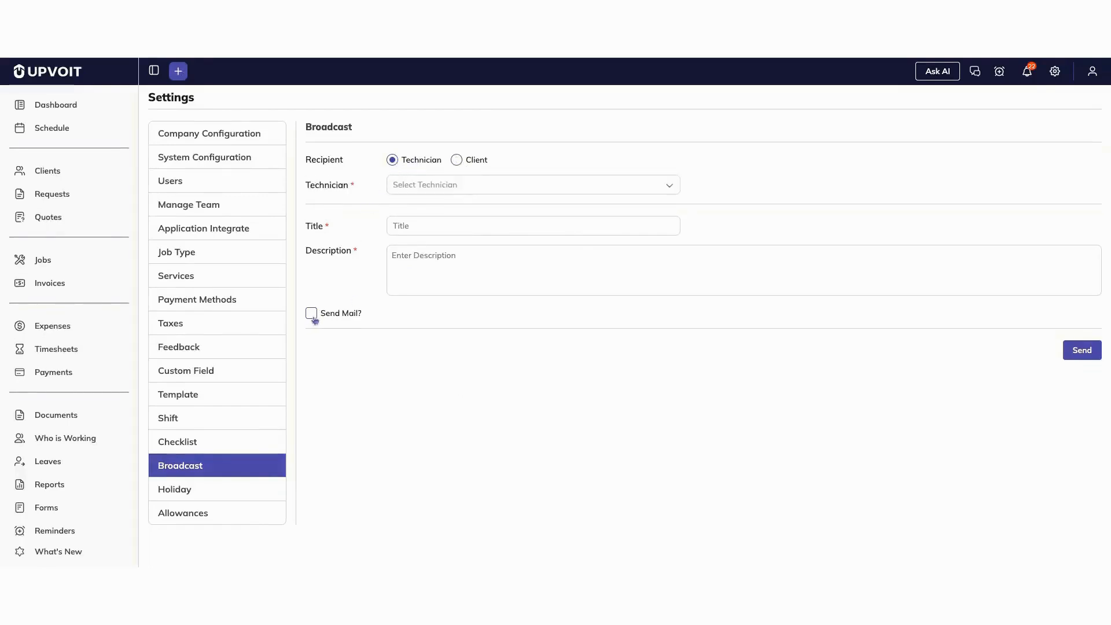
left_click(433, 189)
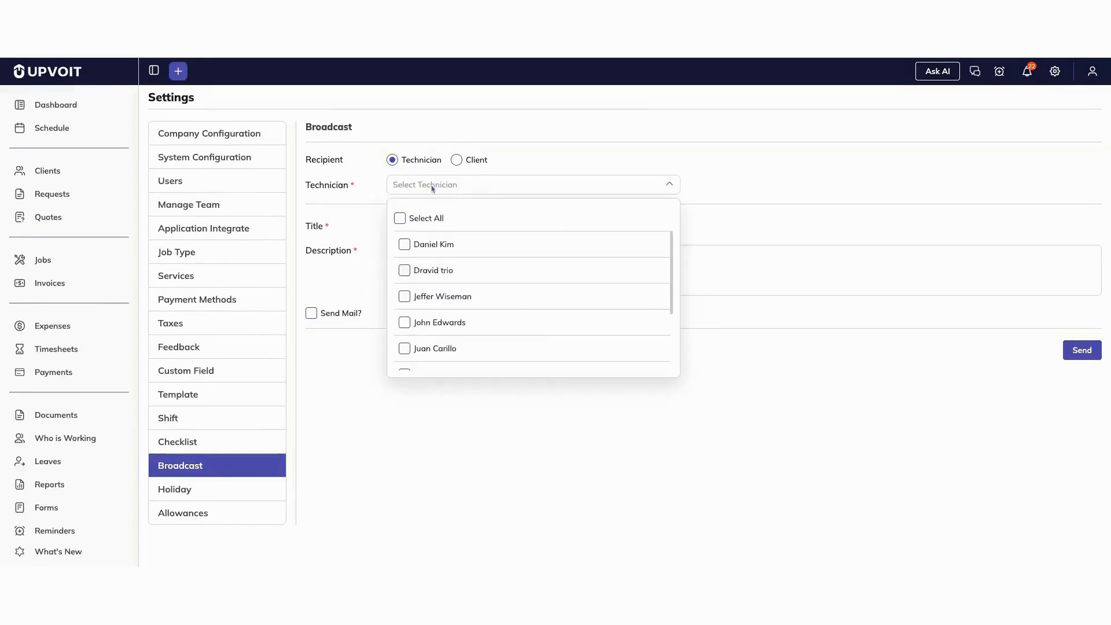
left_click(401, 219)
left_click(401, 218)
left_click(404, 244)
left_click(405, 270)
left_click(382, 268)
Step: Address the broadcast to specific clients scheduled 01/20/2026 to 01/31/2026 with mail enabled, and leave it unsent for the holiday list
left_click(456, 160)
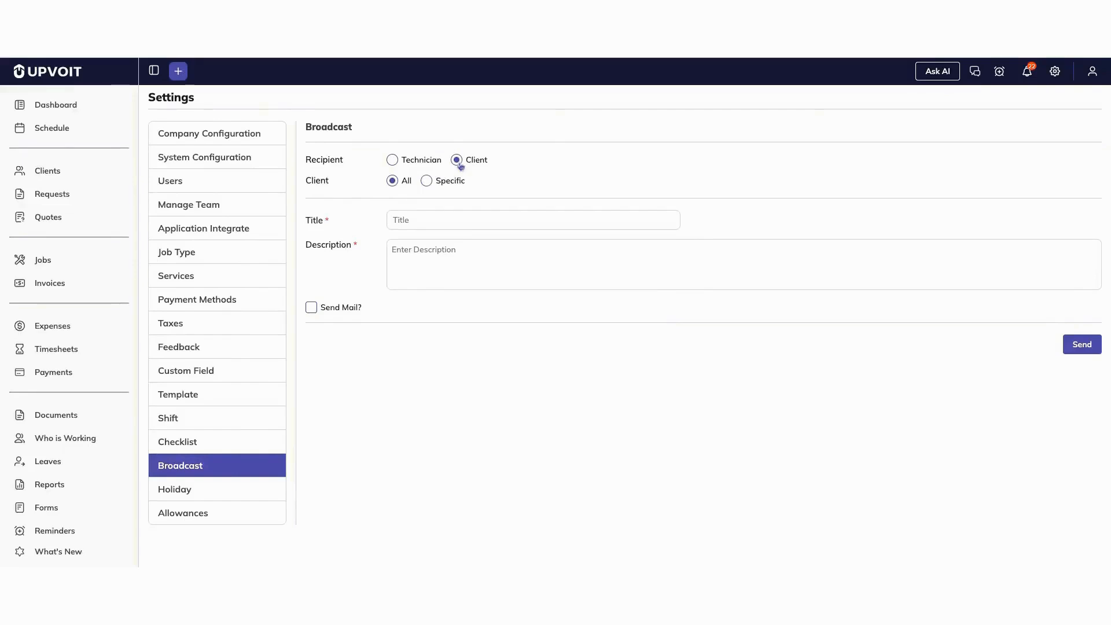
left_click(428, 183)
left_click(411, 206)
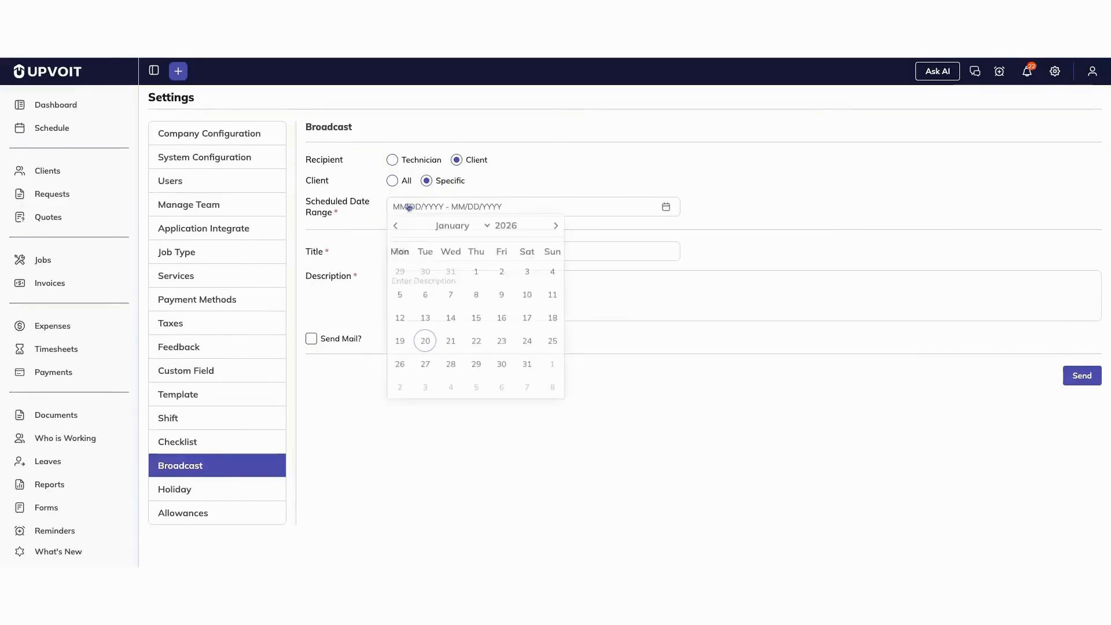
left_click(419, 346)
left_click(523, 370)
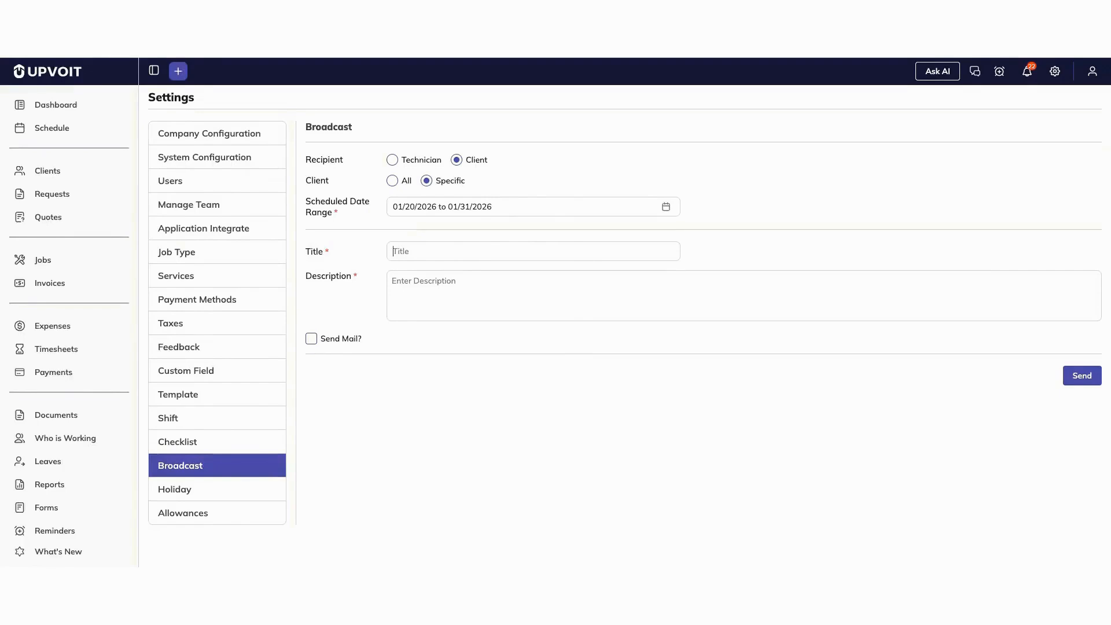
left_click(327, 340)
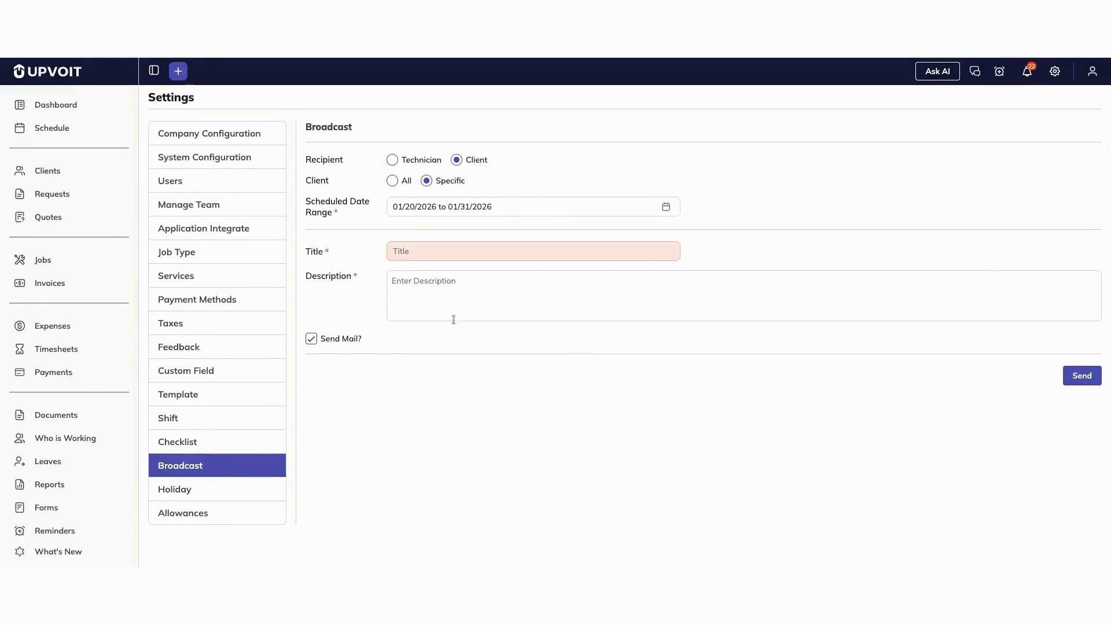
left_click(283, 487)
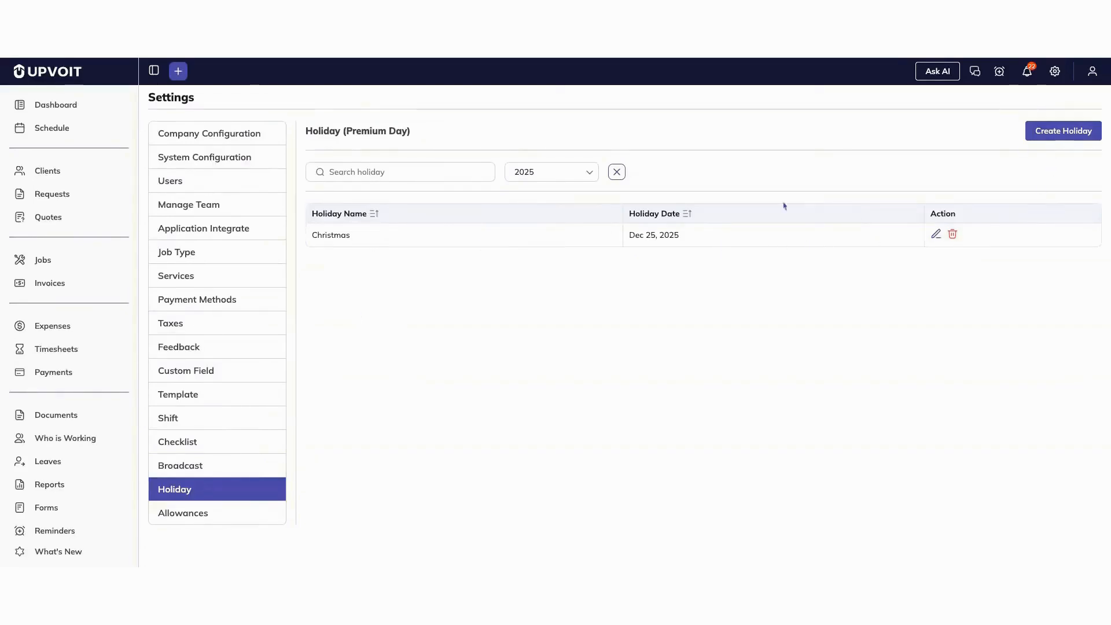
Step: Add and save an allowance named Parking with an amount of 50 and the frequency Not Sure
left_click(217, 512)
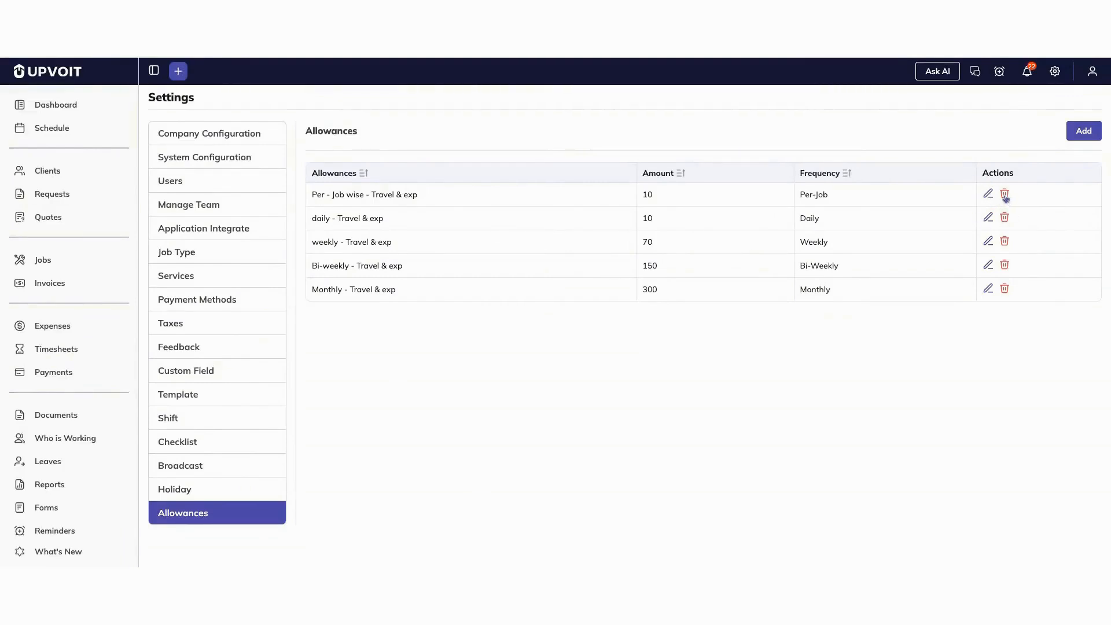
left_click(1083, 131)
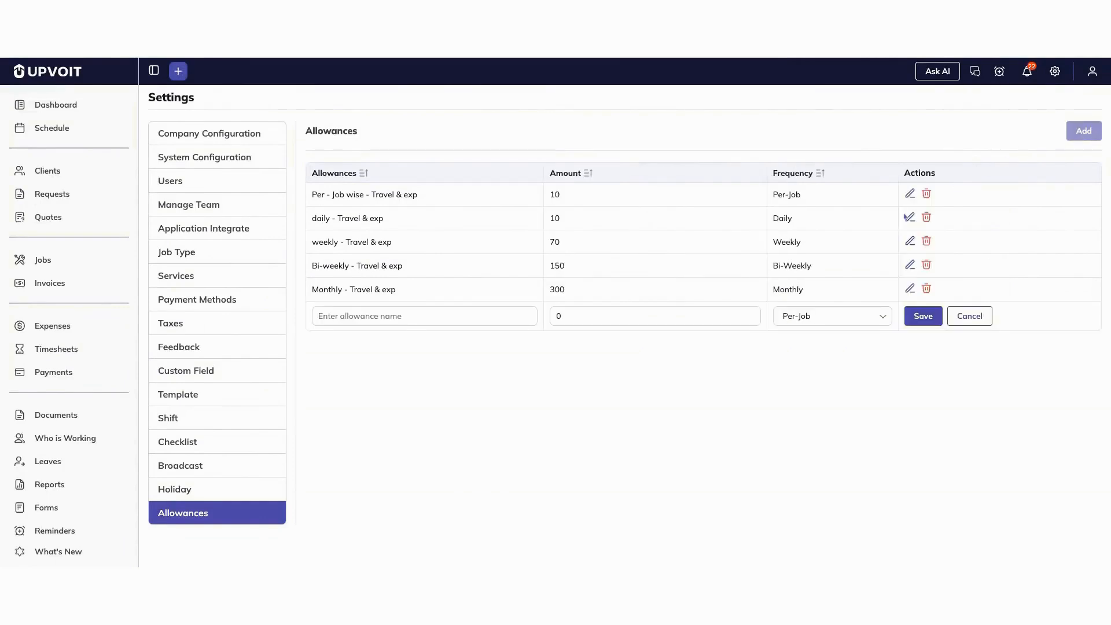
type("Parking")
left_click(590, 314)
key("BackSpace")
type("50")
left_click(828, 321)
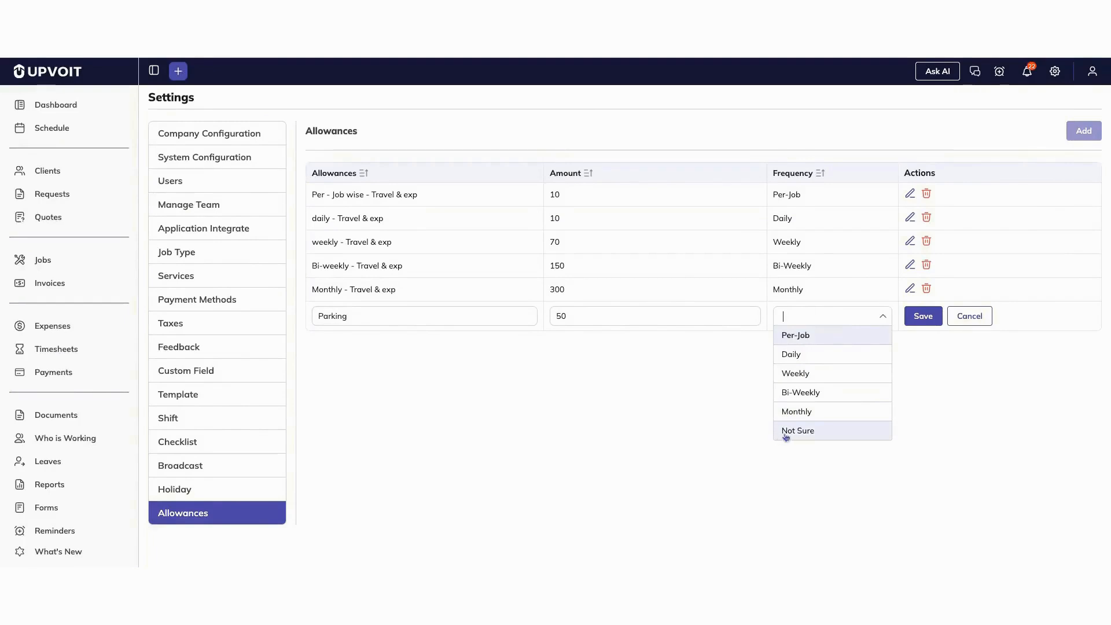
left_click(794, 411)
left_click(816, 323)
left_click(816, 430)
left_click(920, 316)
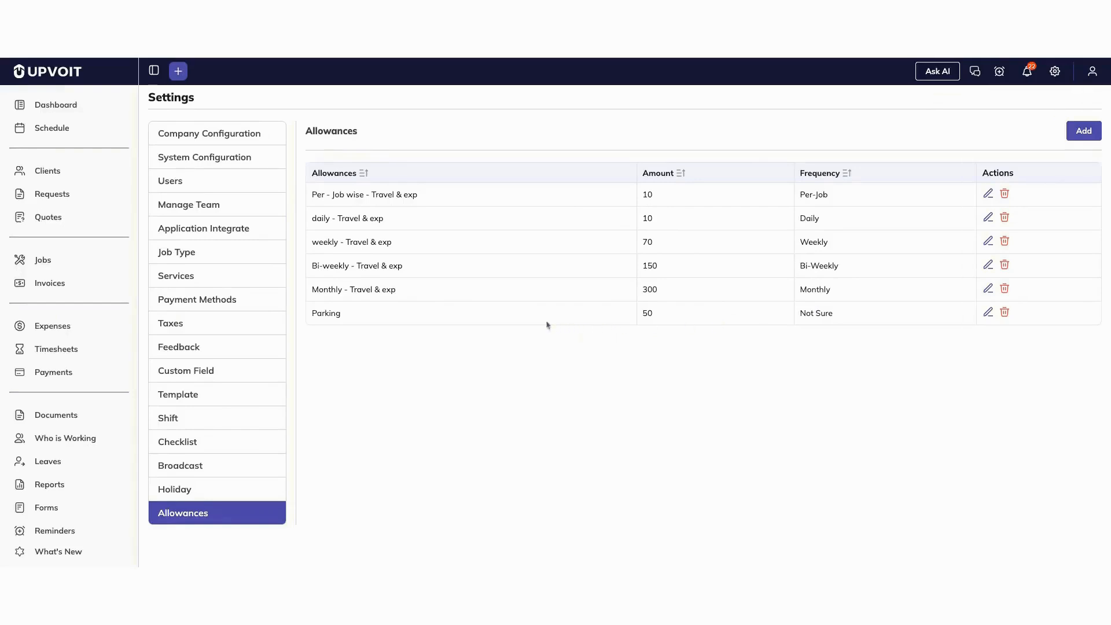
Step: Set the frequency of the Monthly - Travel & exp allowance to Daily and save it
left_click(988, 290)
left_click(836, 294)
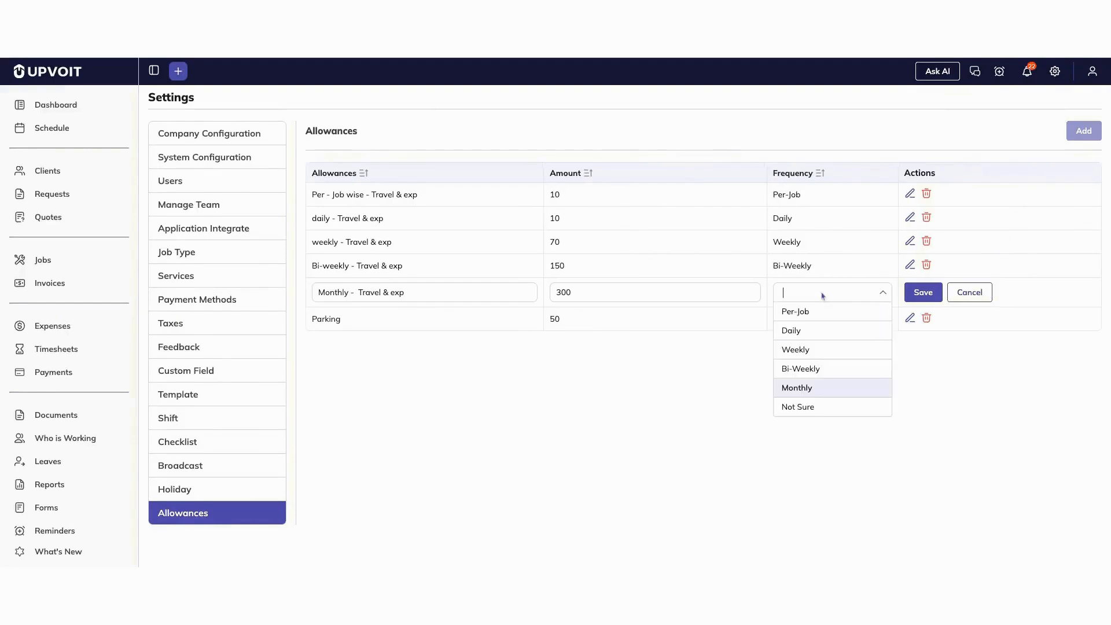
left_click(815, 329)
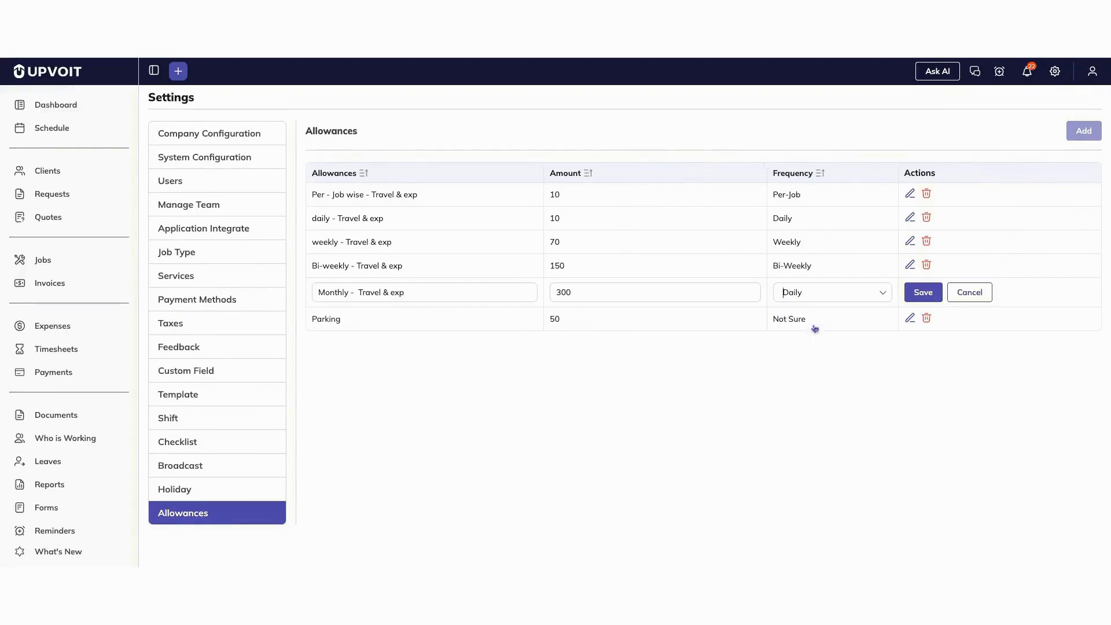
left_click(923, 298)
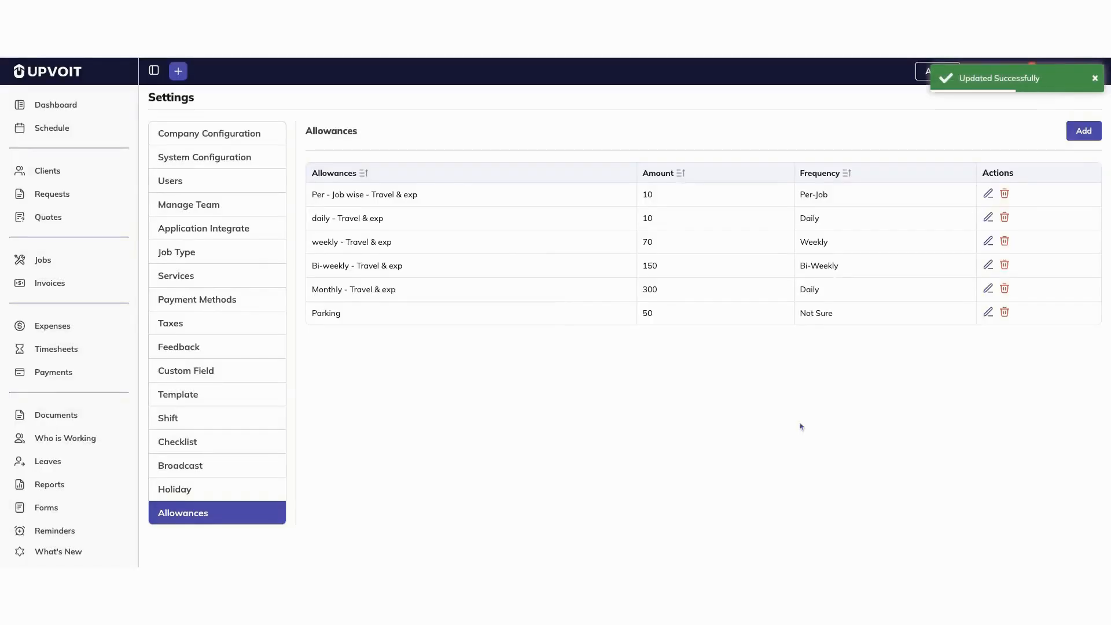